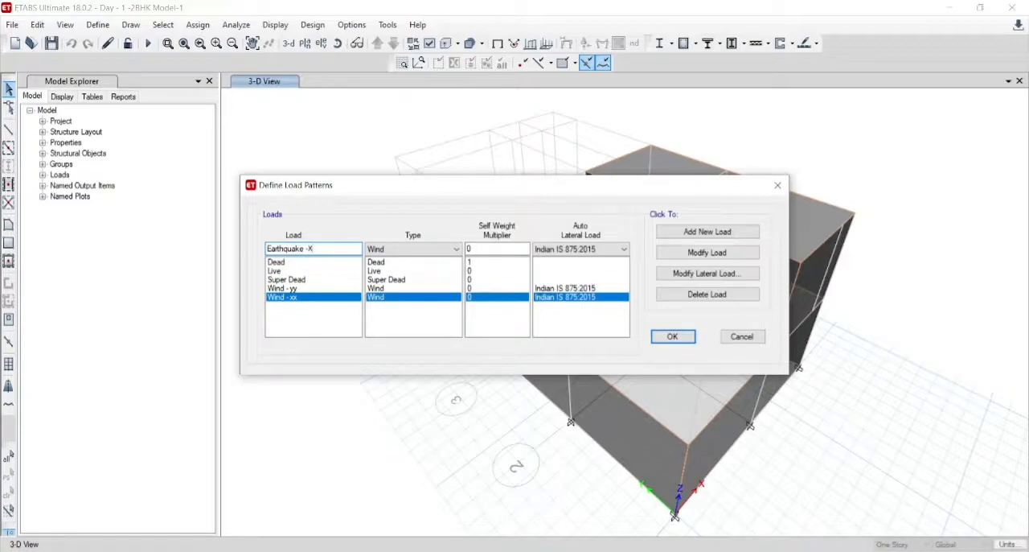
- Add the load pattern Earthquake -X with type Seismic and auto lateral load IS 1893:2016
left_click(388, 250)
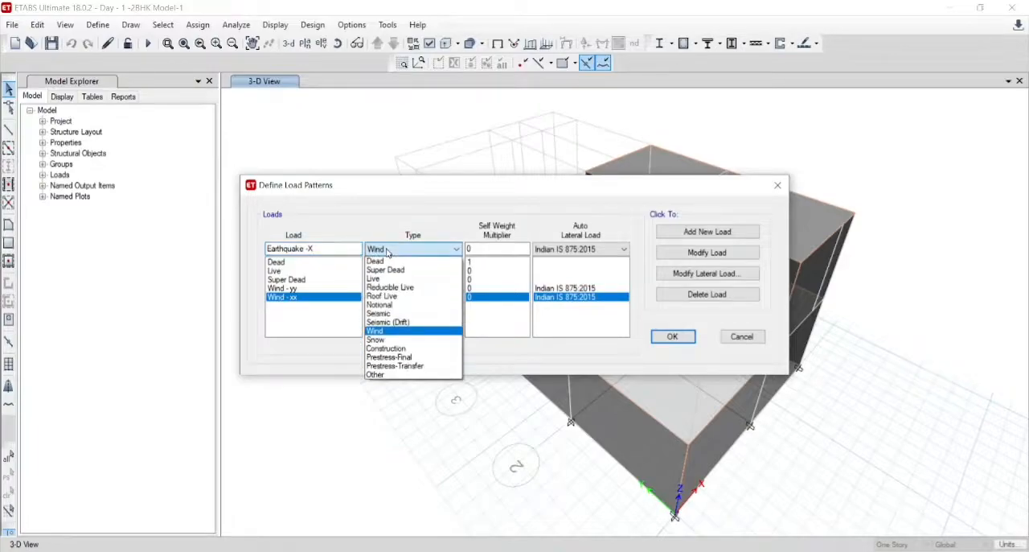
left_click(389, 313)
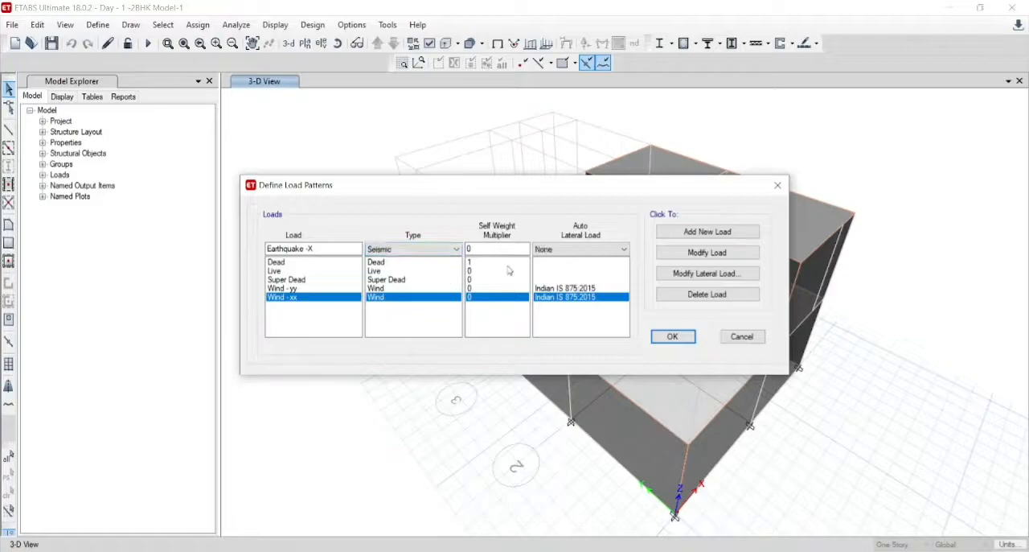
left_click(569, 251)
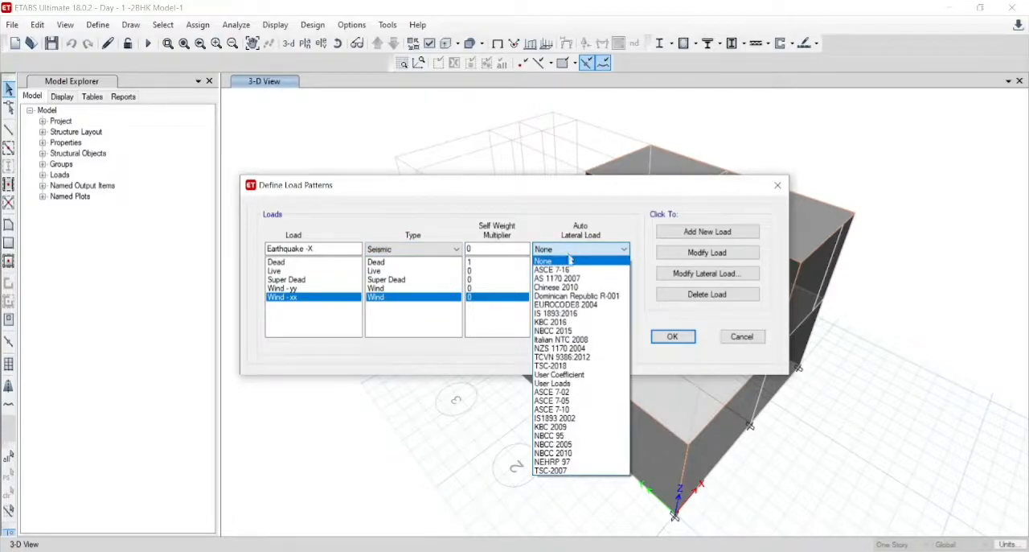
left_click(571, 314)
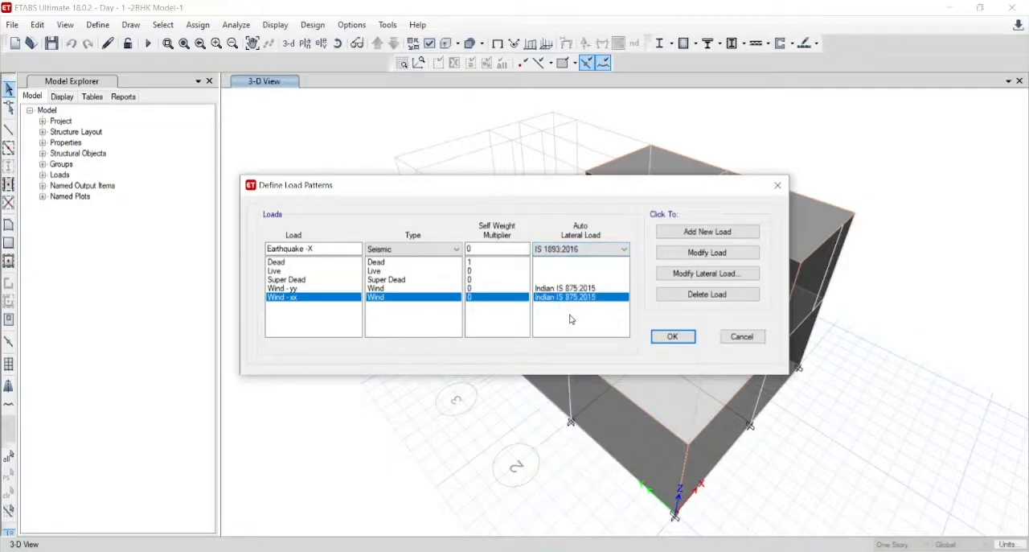
left_click(710, 238)
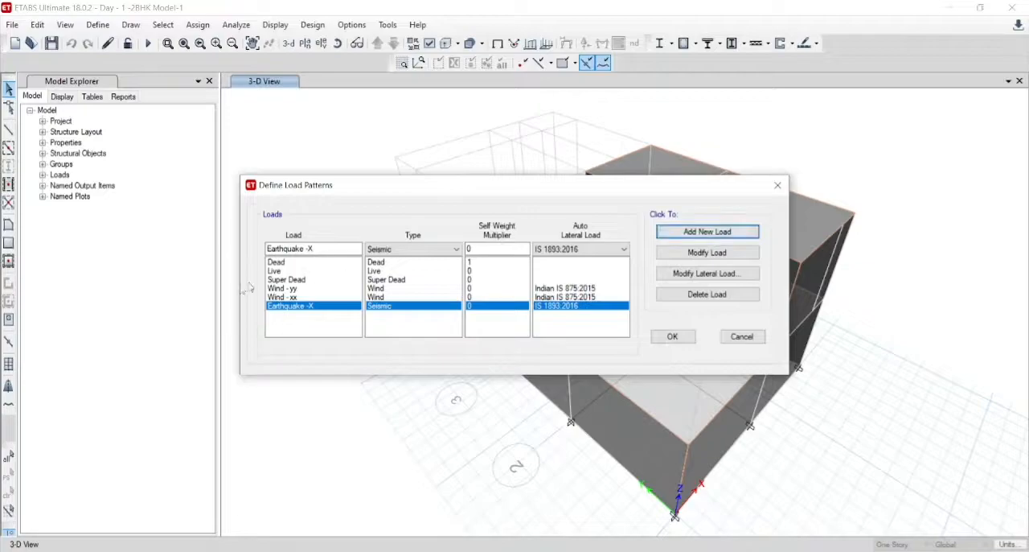
- Add a second seismic load pattern named Earthquake -Y with auto lateral load IS 1893:2016
left_click(317, 249)
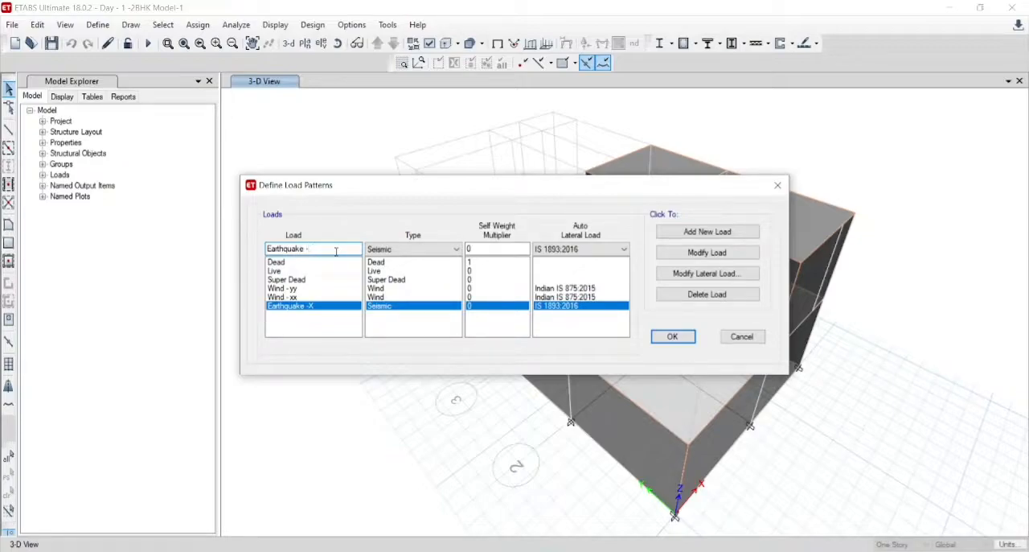
type("Y")
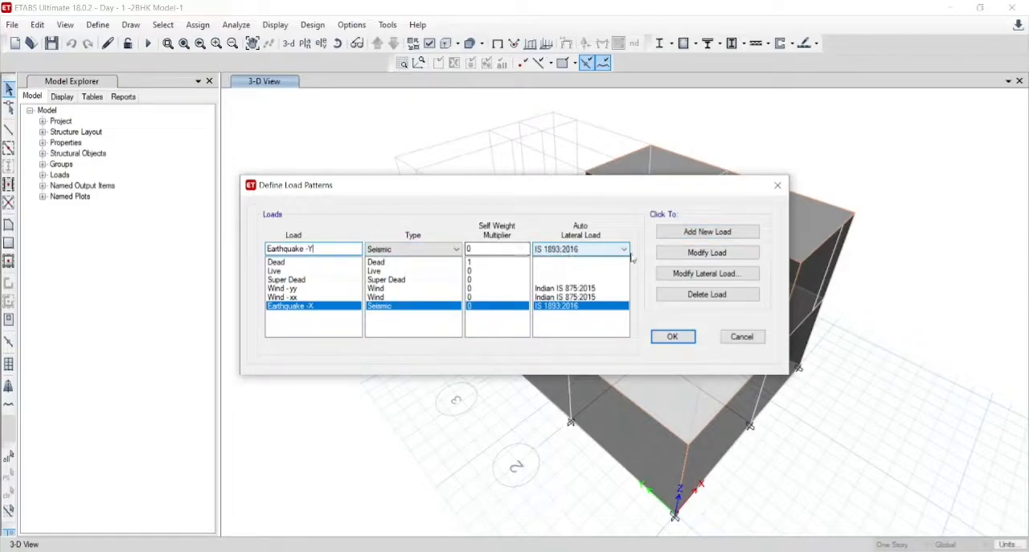
left_click(702, 233)
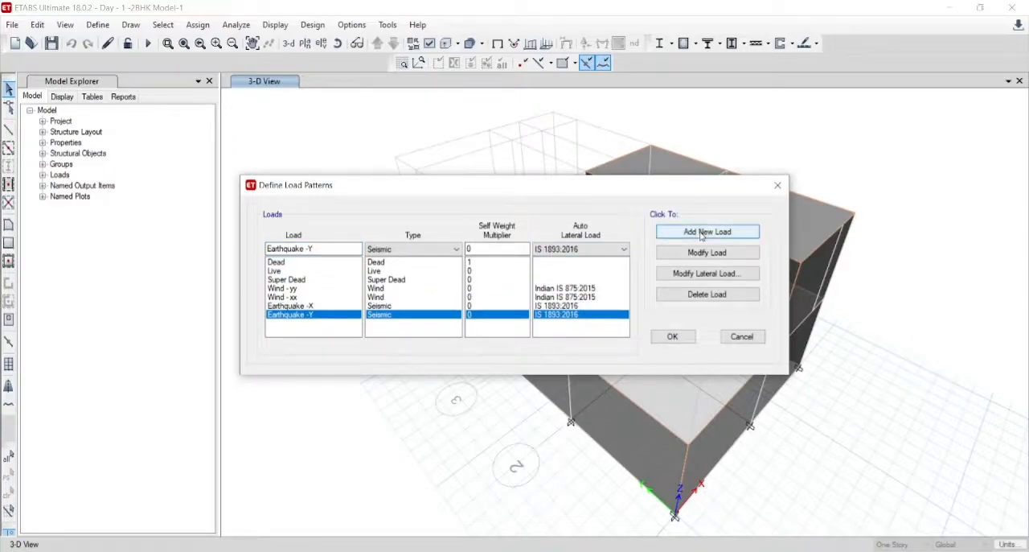
- Restrict the Earthquake -X lateral load to X Dir and its plus and minus eccentricities, disabling all three Y direction options
left_click(323, 308)
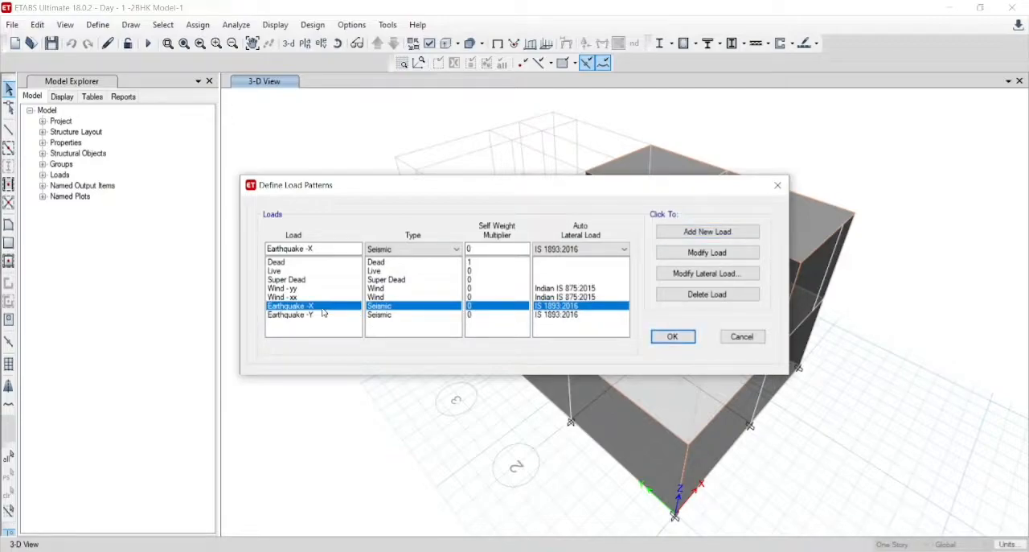
left_click(323, 313)
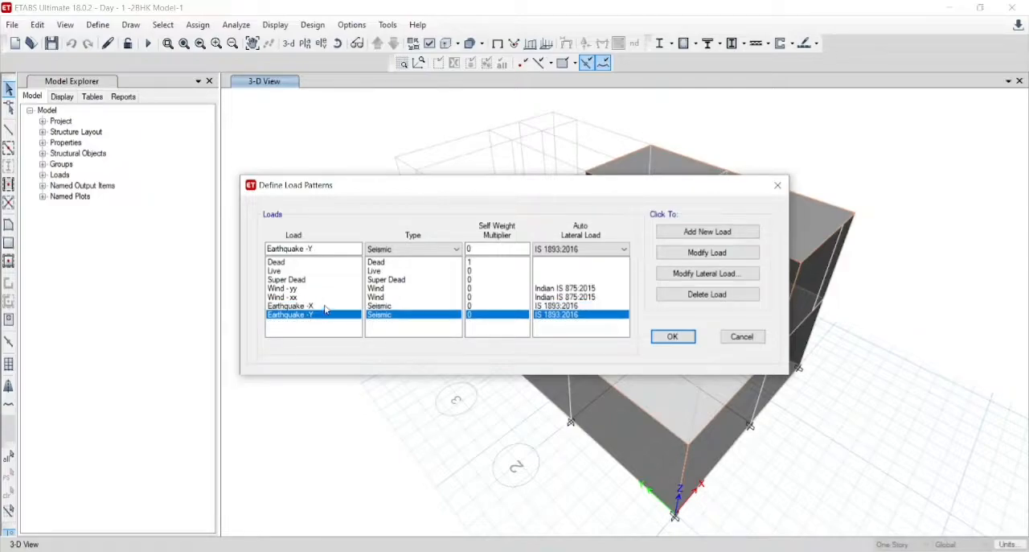
left_click(326, 306)
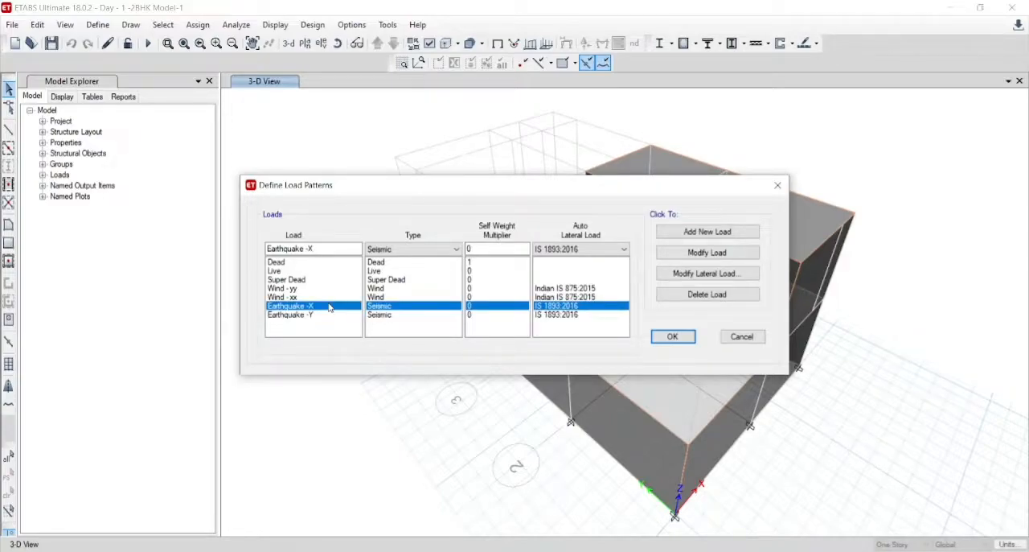
left_click(697, 274)
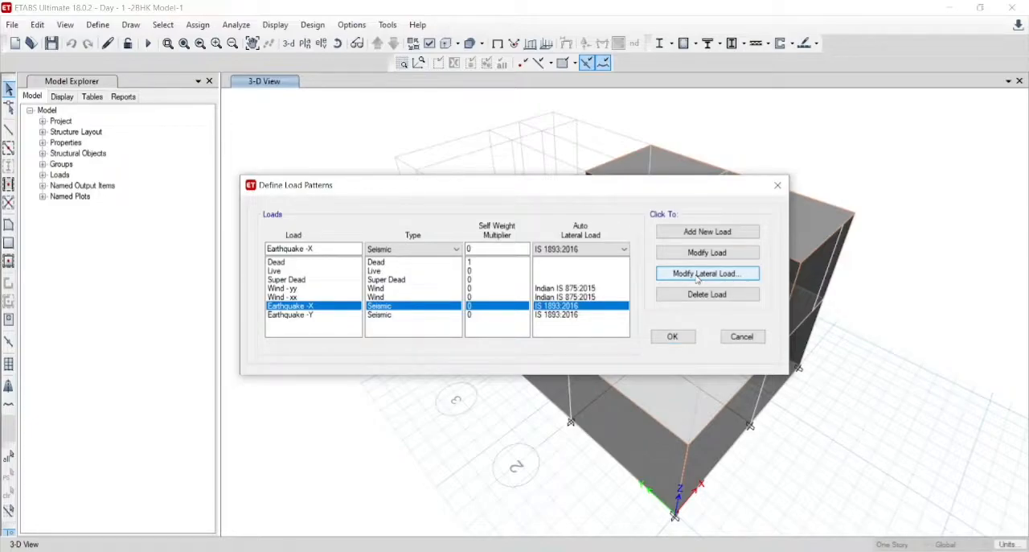
left_click(697, 275)
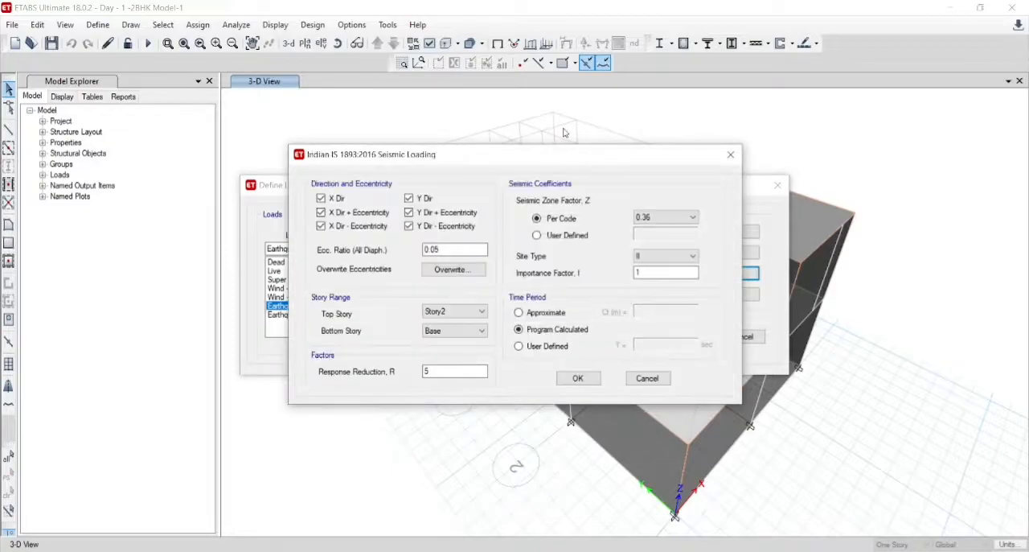
left_click_drag(546, 152, 185, 16)
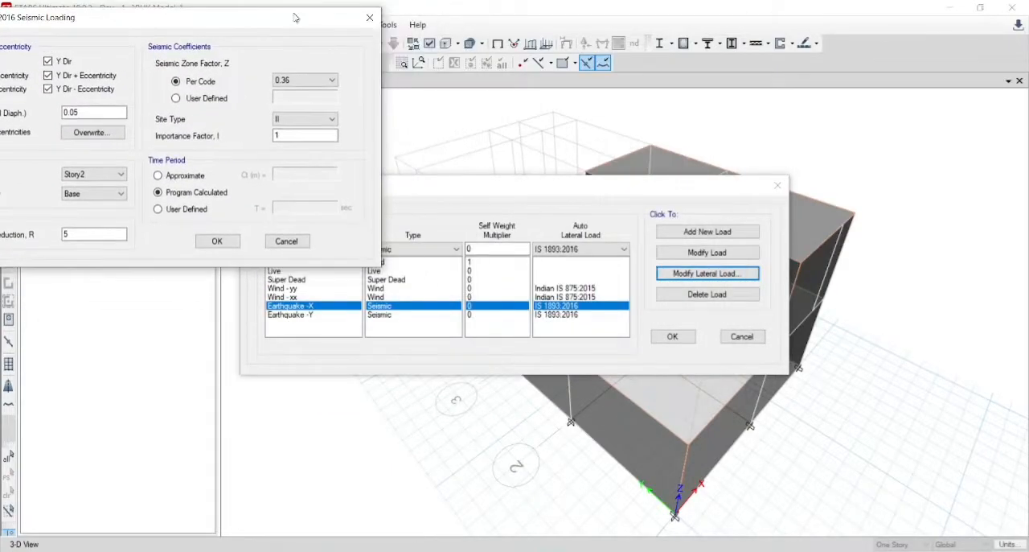
left_click(599, 187)
left_click_drag(286, 15, 474, 29)
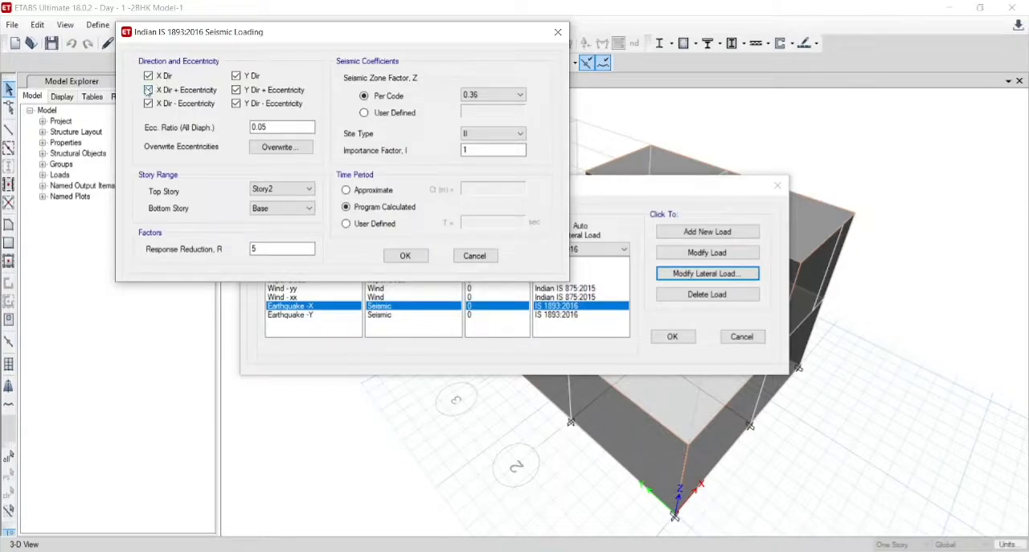
left_click(237, 76)
key("Return")
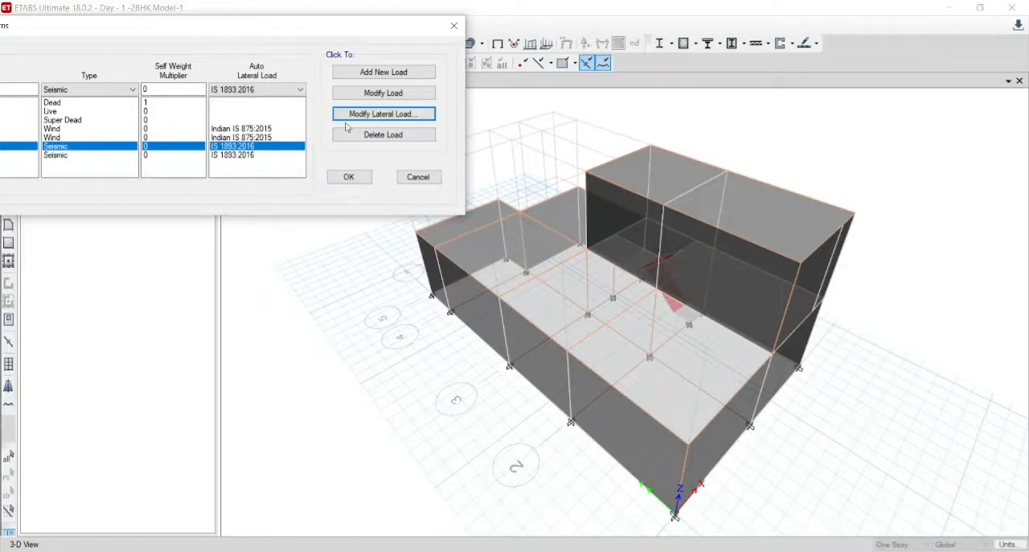
- Reopen the Earthquake -X seismic loading settings, check the eccentricity overwrites without changing them, and choose Story2 as the top story
left_click_drag(272, 26, 362, 27)
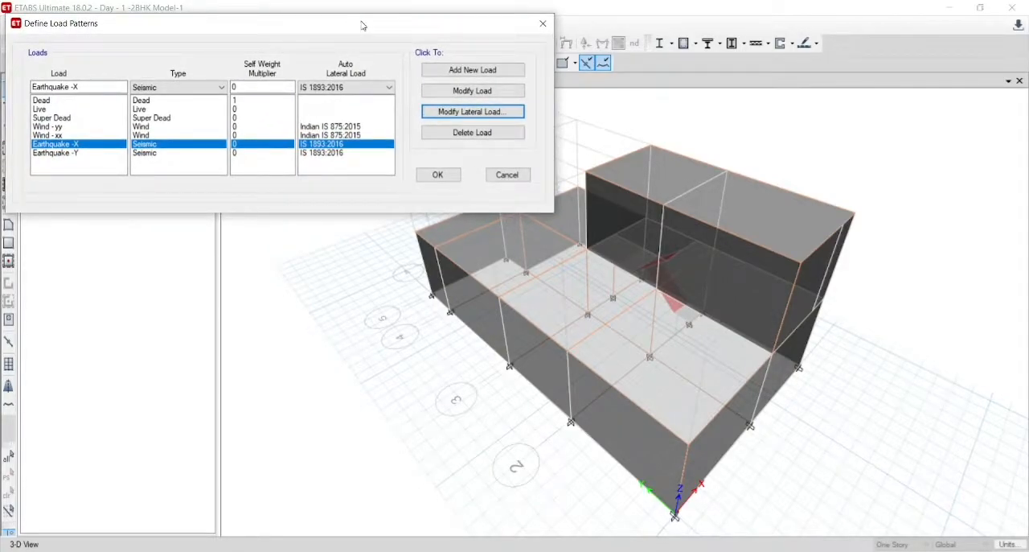
left_click(450, 114)
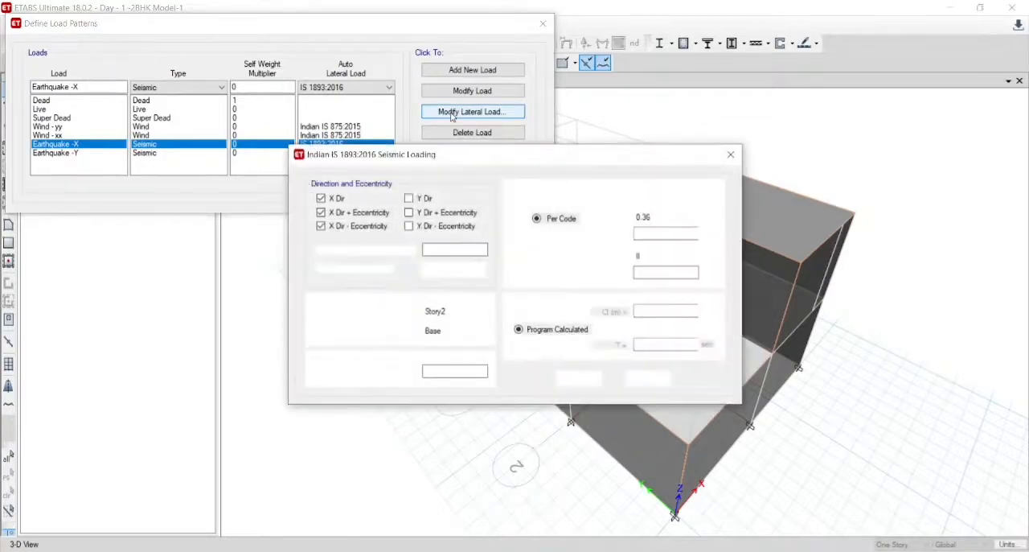
left_click_drag(414, 154, 243, 18)
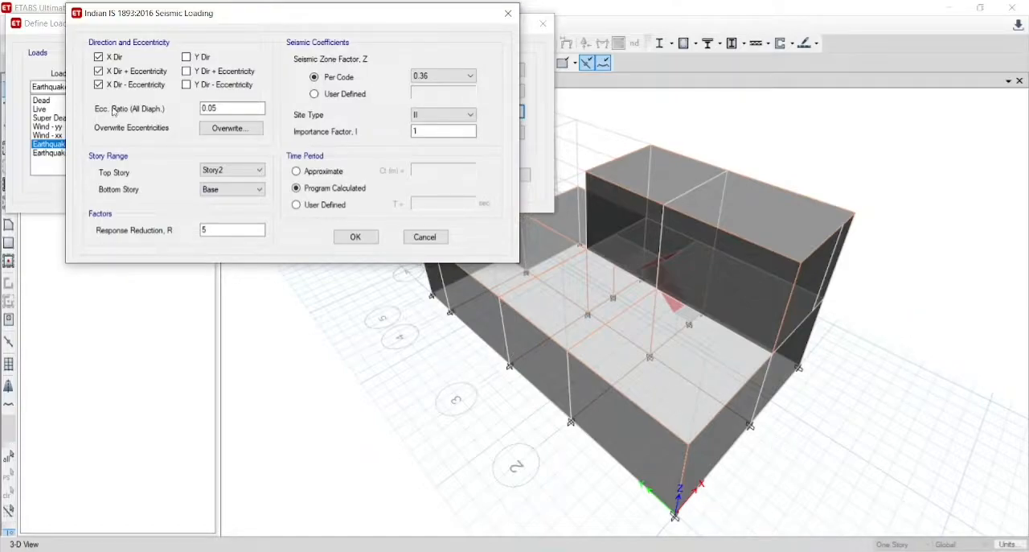
left_click(231, 128)
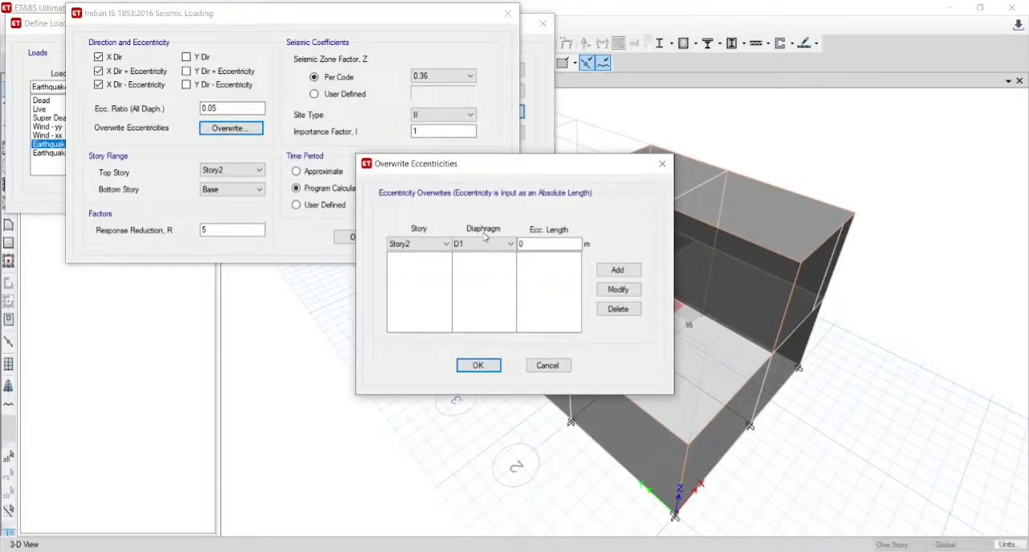
left_click(663, 165)
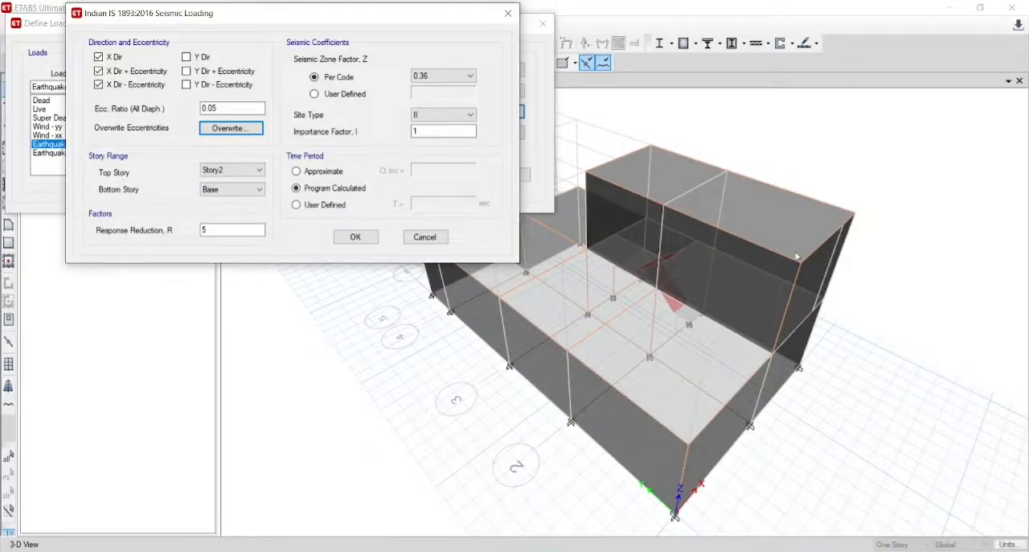
left_click(233, 170)
left_click(230, 178)
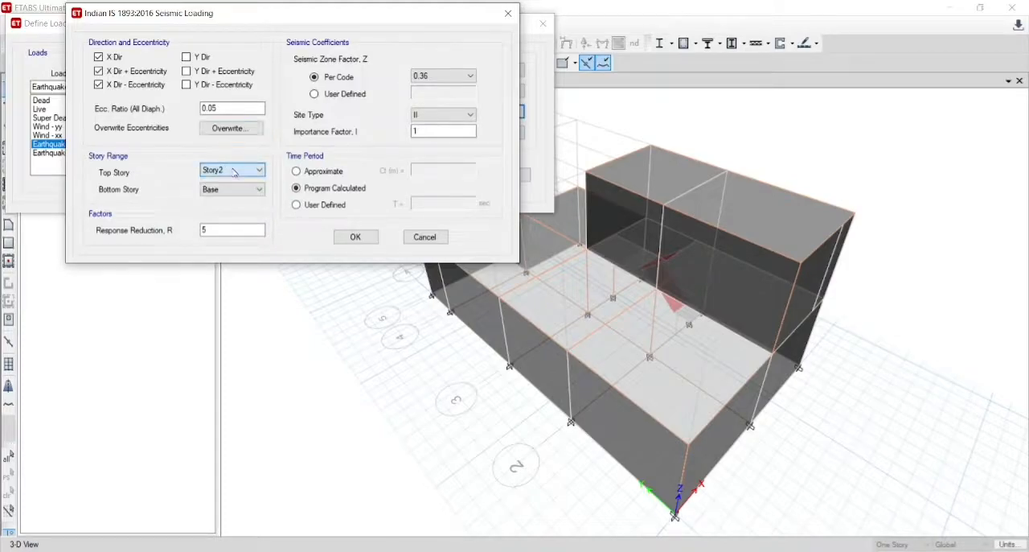
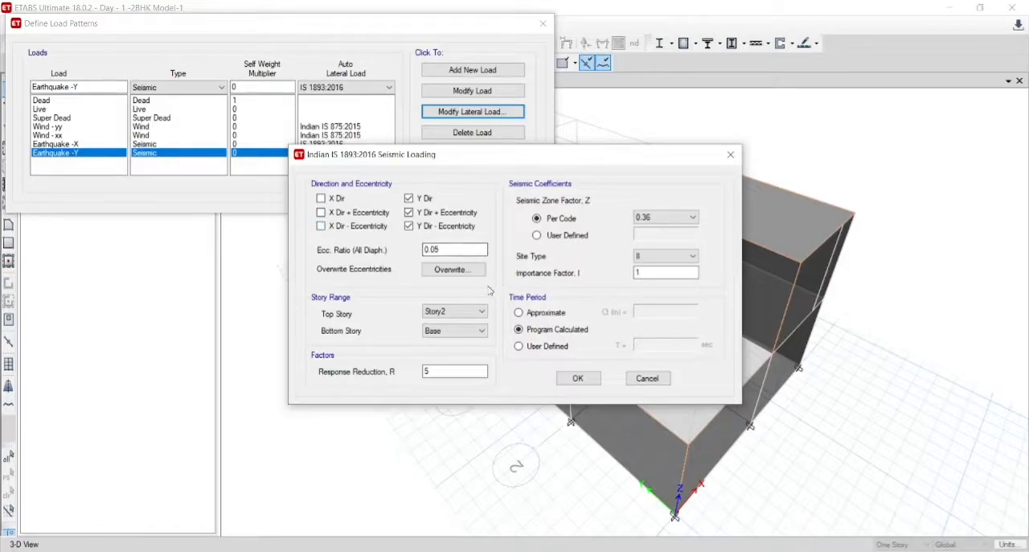
- Set the Earthquake -Y seismic zone factor to 0.1, site type I and importance factor 1.2, and accept the load patterns
left_click(672, 219)
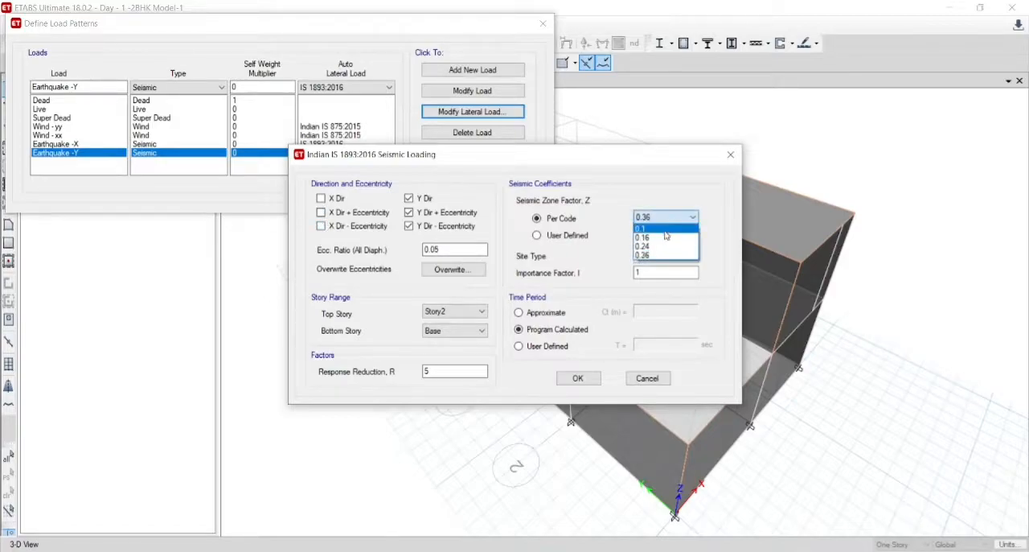
left_click(666, 226)
left_click(666, 255)
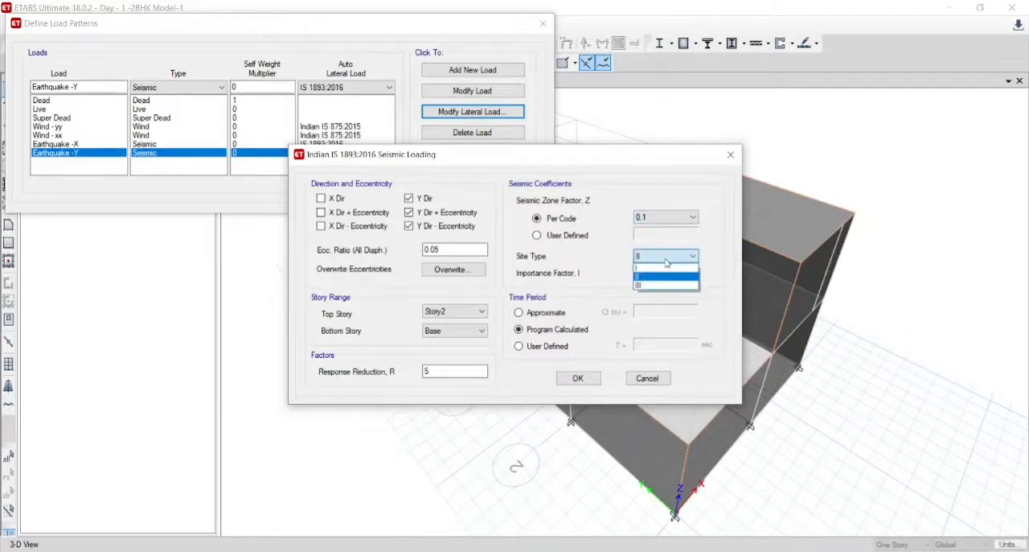
left_click(664, 265)
left_click(657, 273)
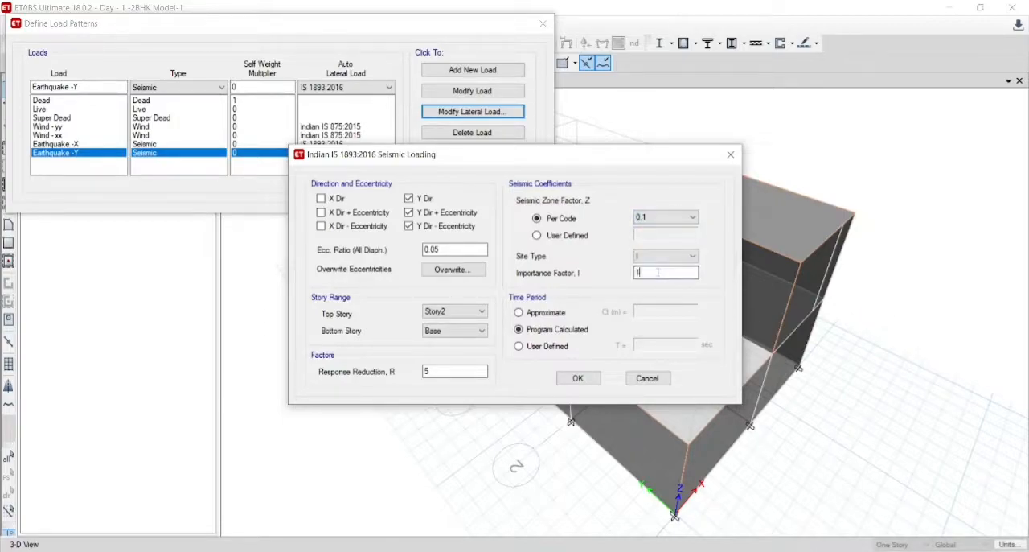
type(".2")
left_click(578, 379)
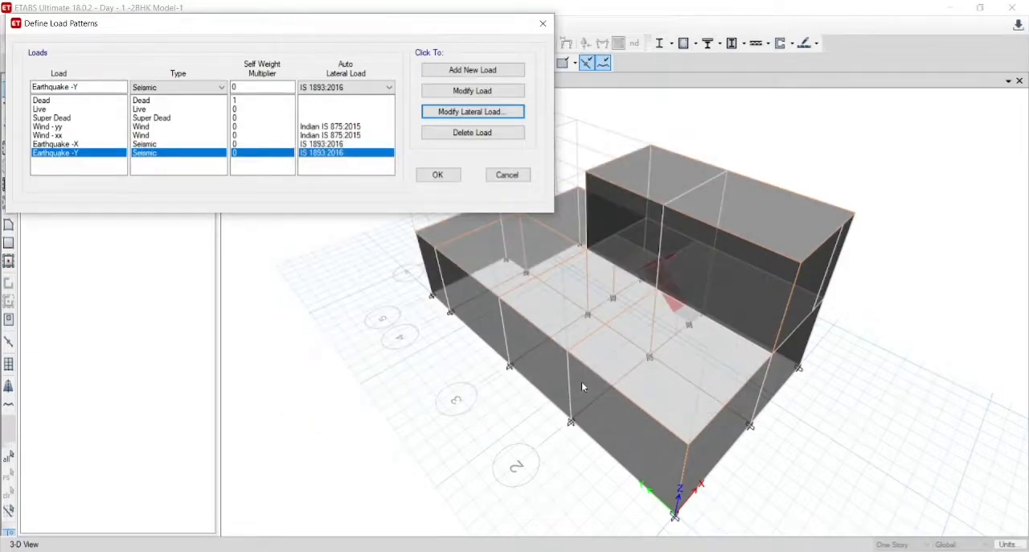
left_click(443, 175)
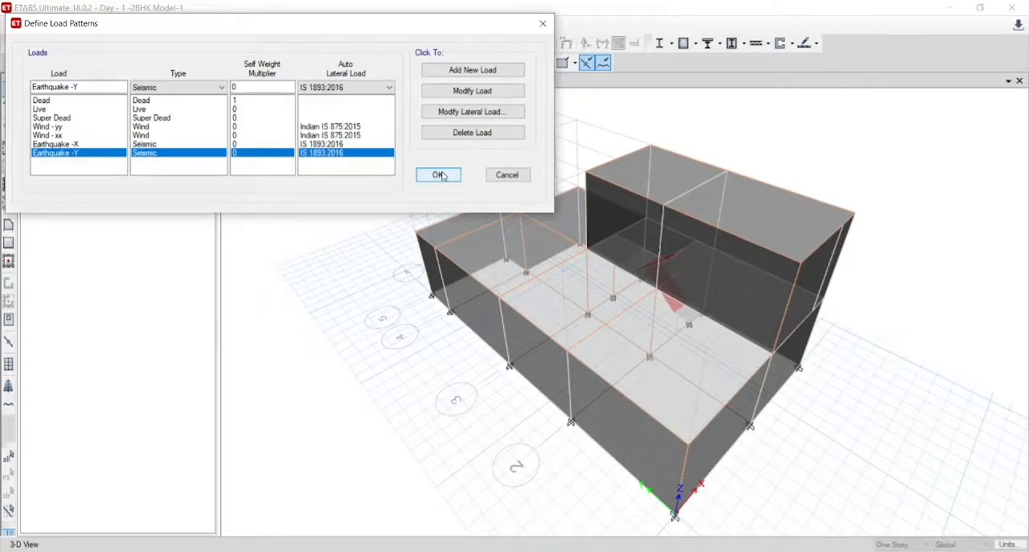
left_click(438, 175)
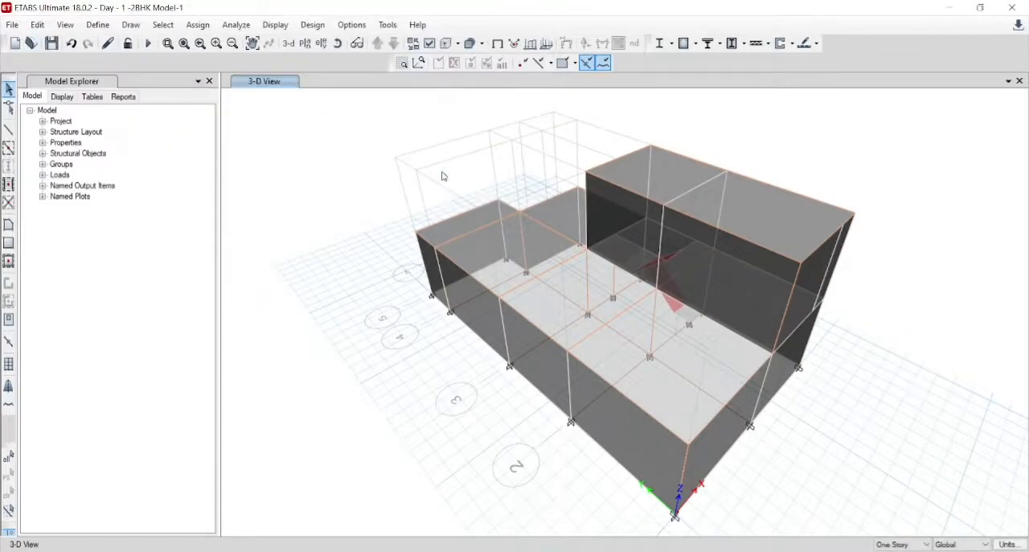
- Review the list of load cases for the dead, live, wind and earthquake loads without changing it
left_click(98, 25)
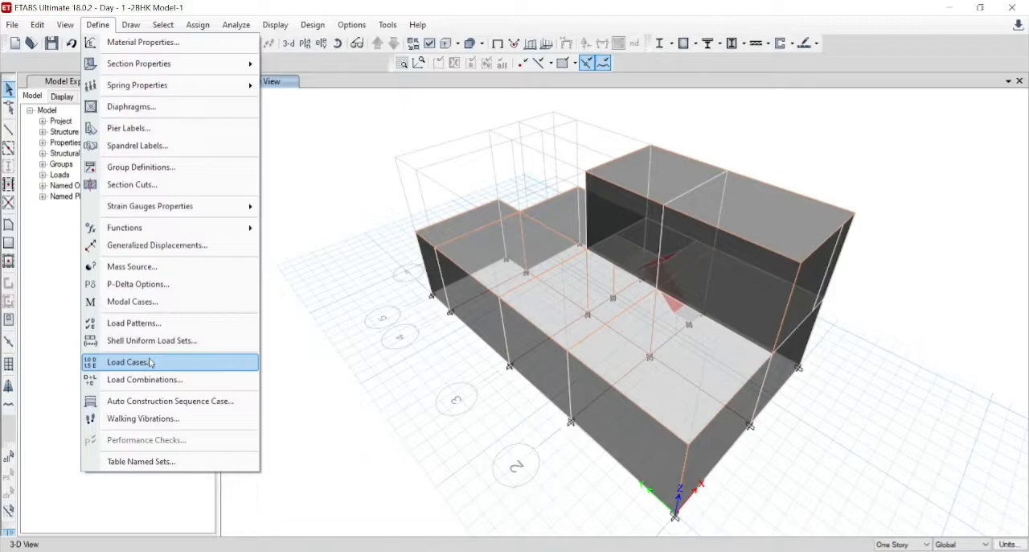
left_click(151, 362)
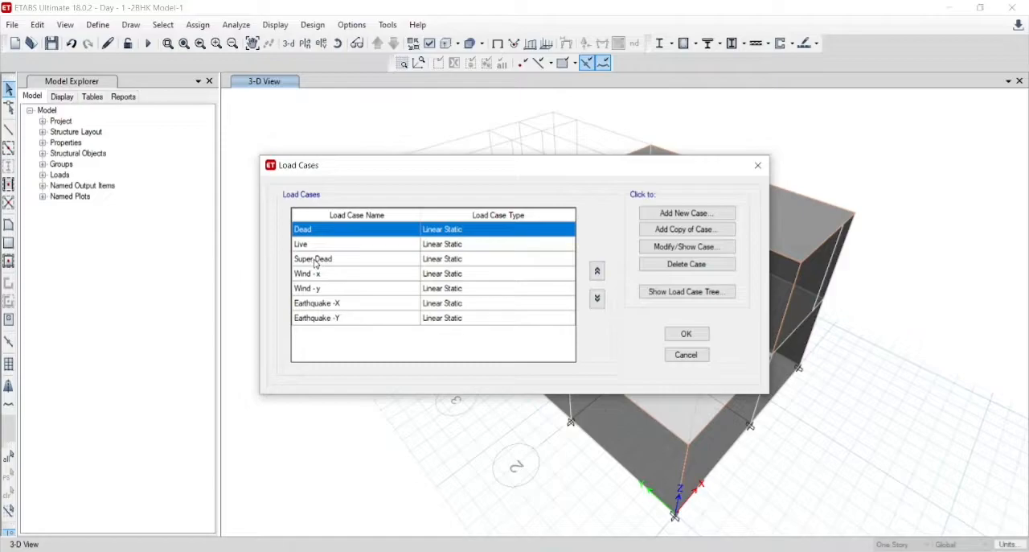
left_click(315, 262)
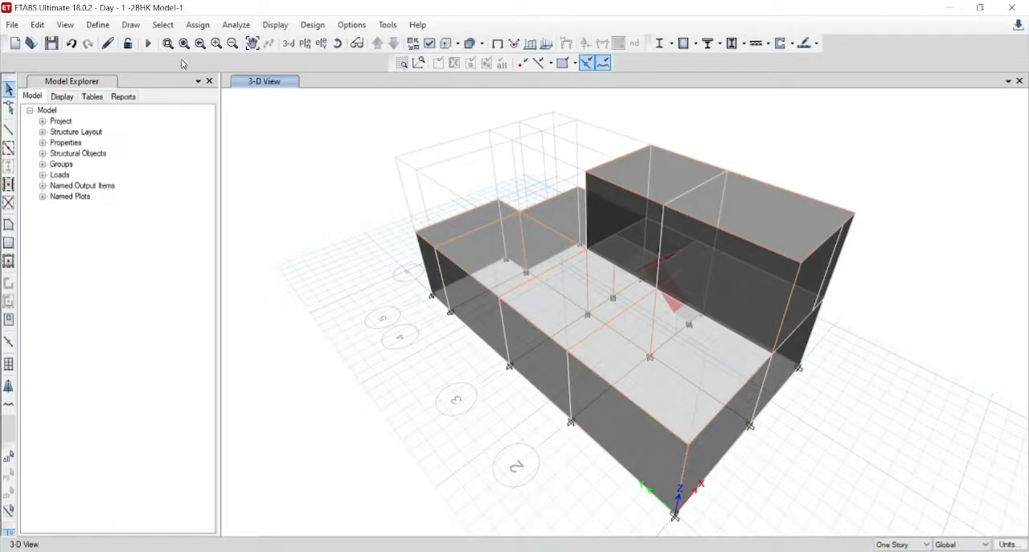
- Switch the model window to the Story1 plan view
left_click(313, 45)
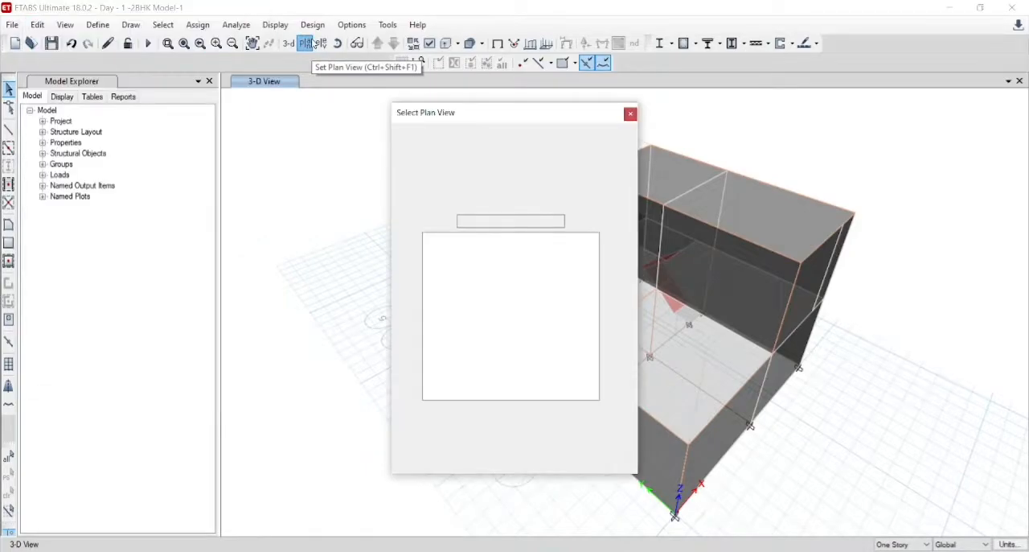
left_click(434, 255)
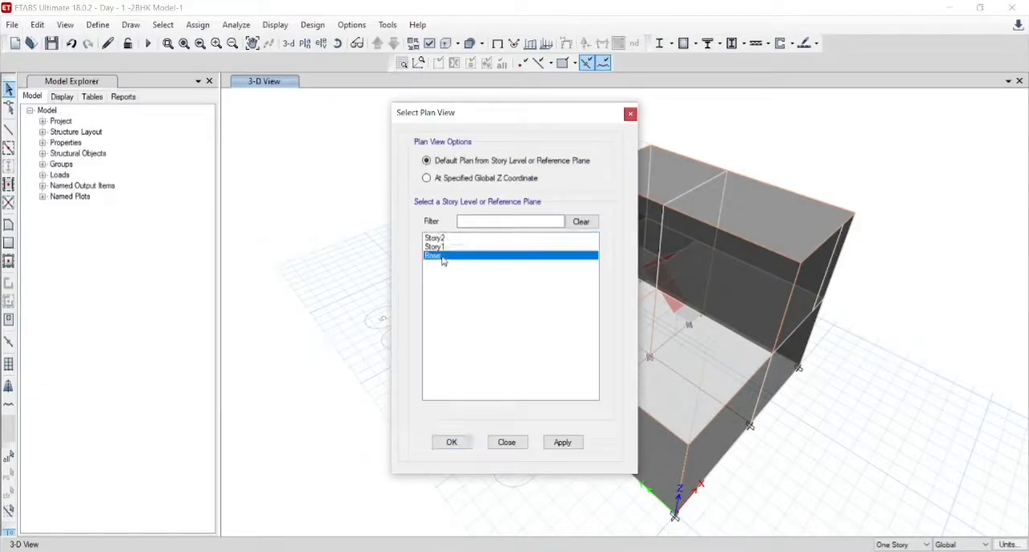
left_click(444, 247)
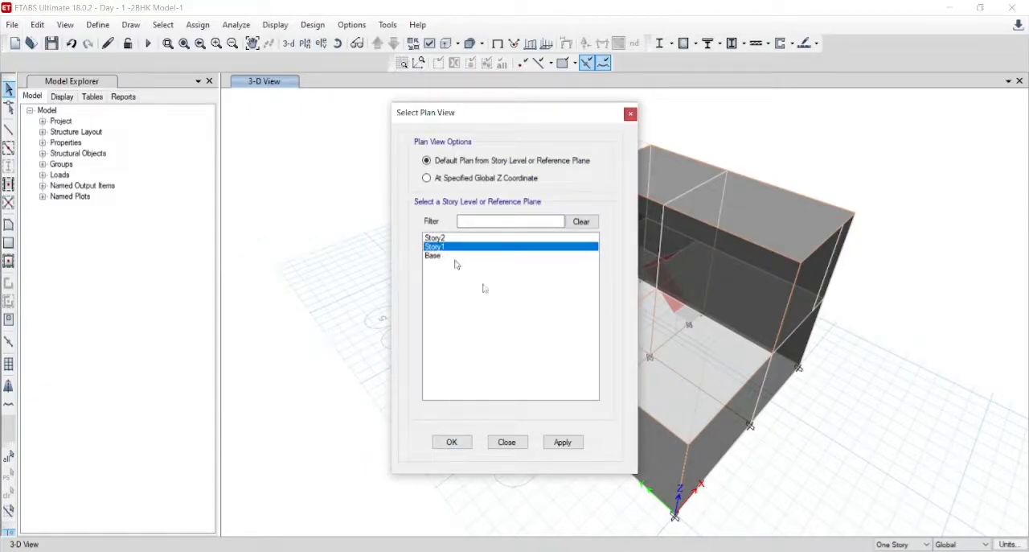
left_click(563, 443)
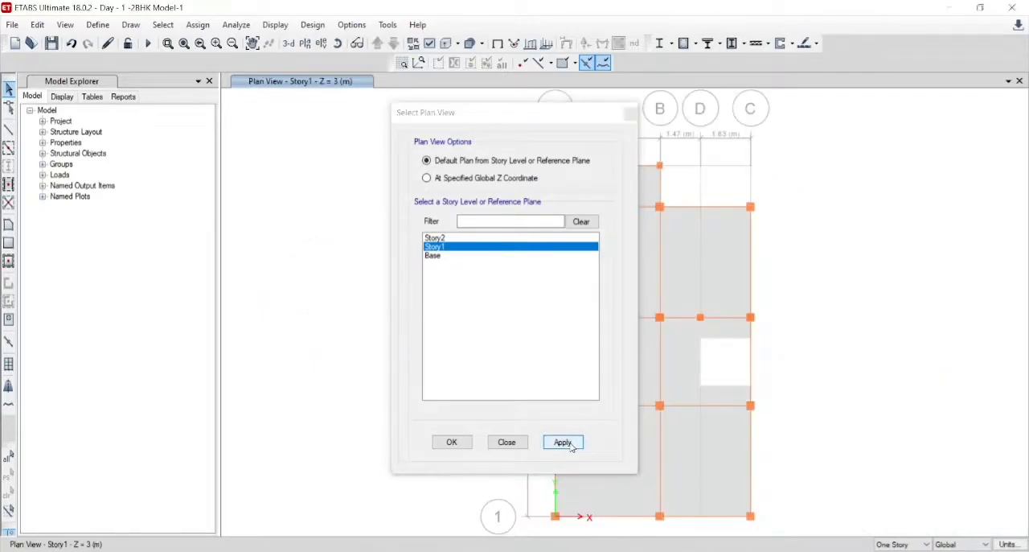
left_click_drag(517, 115, 219, 150)
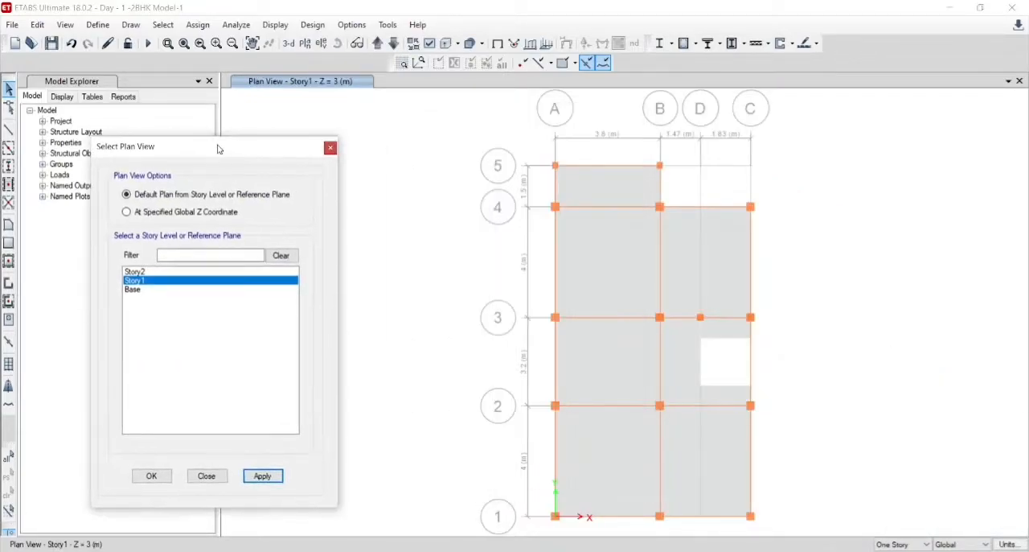
left_click(331, 148)
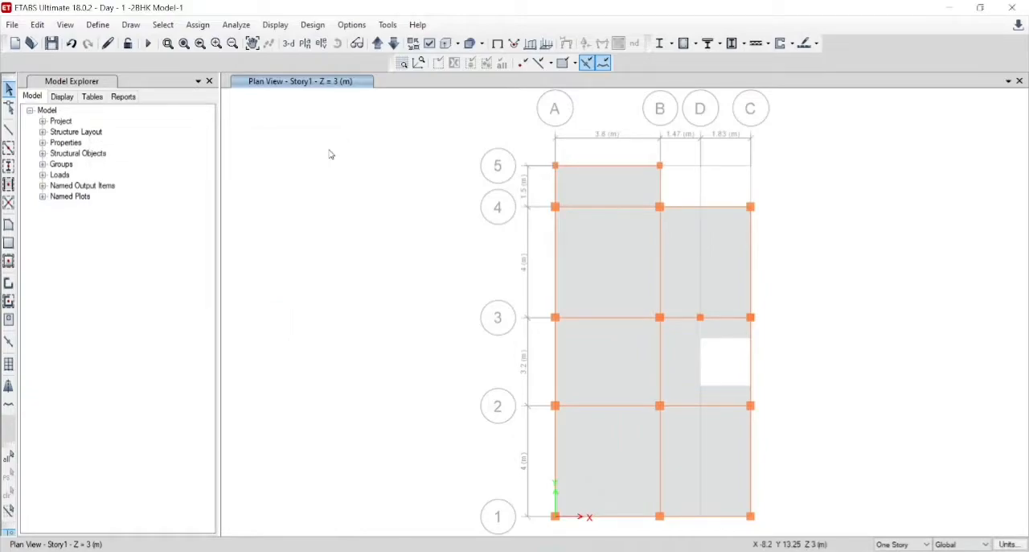
- Select all seven Story1 floor slabs and choose D1 as their shell diaphragm assignment
left_click(634, 193)
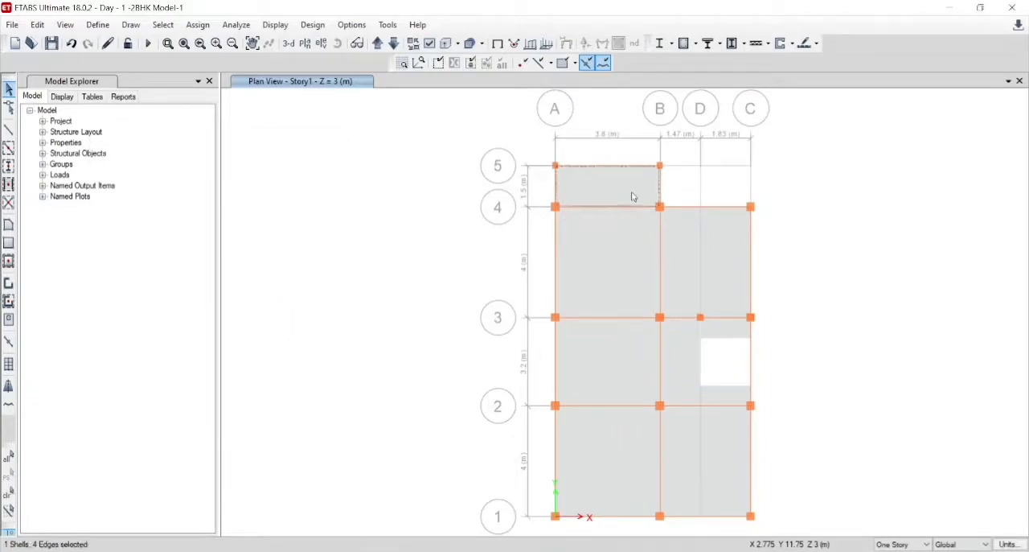
left_click(631, 258)
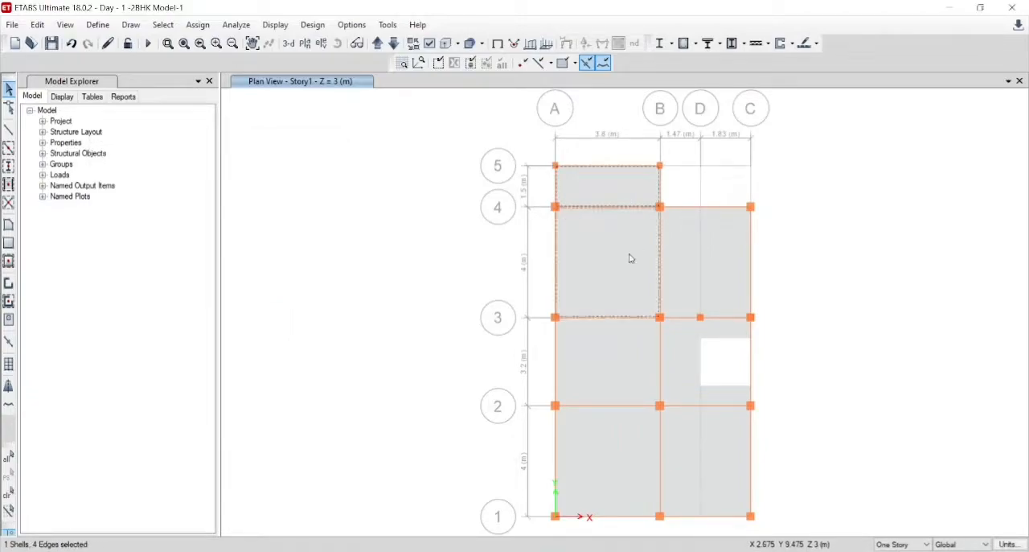
left_click(677, 259)
left_click(681, 346)
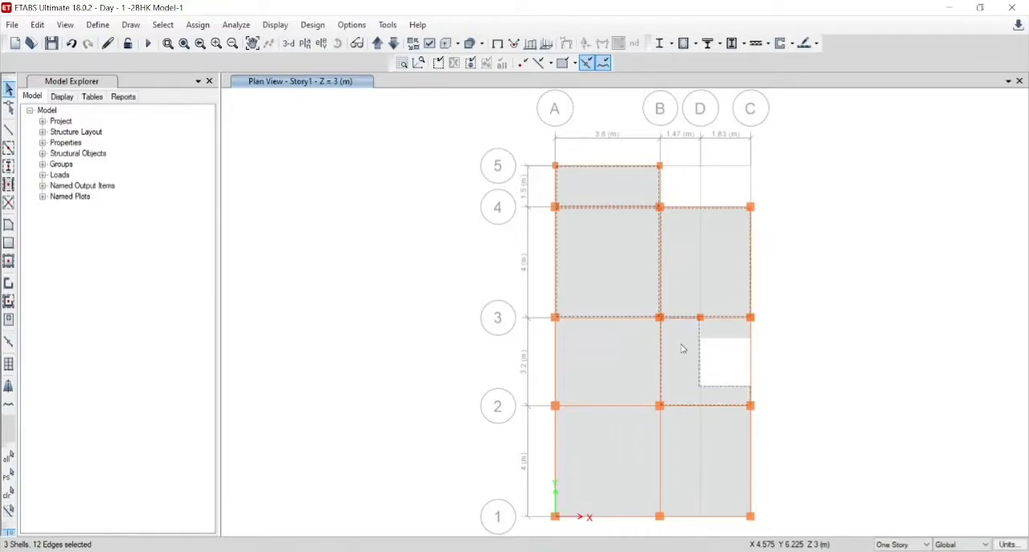
left_click(625, 358)
left_click(619, 452)
left_click(691, 459)
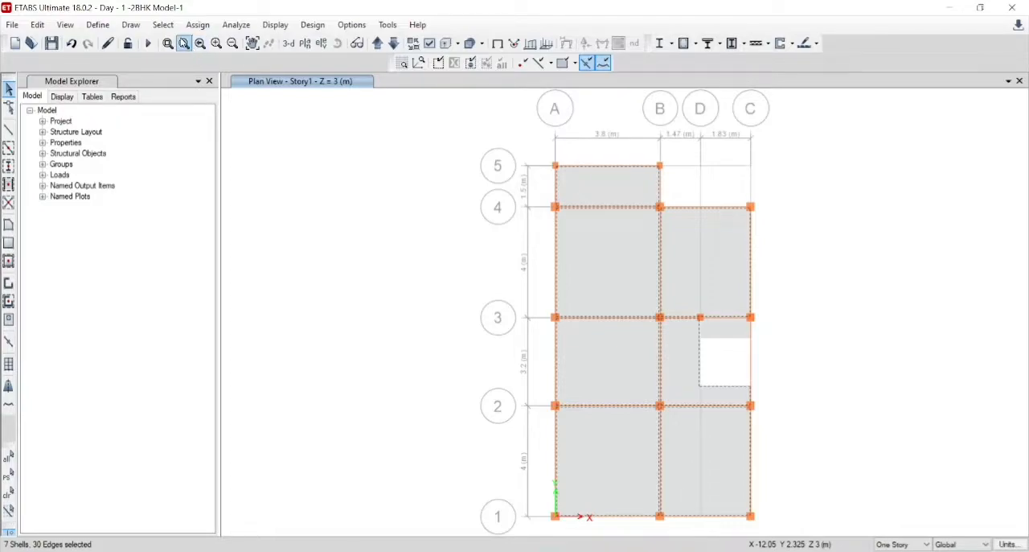
left_click(134, 32)
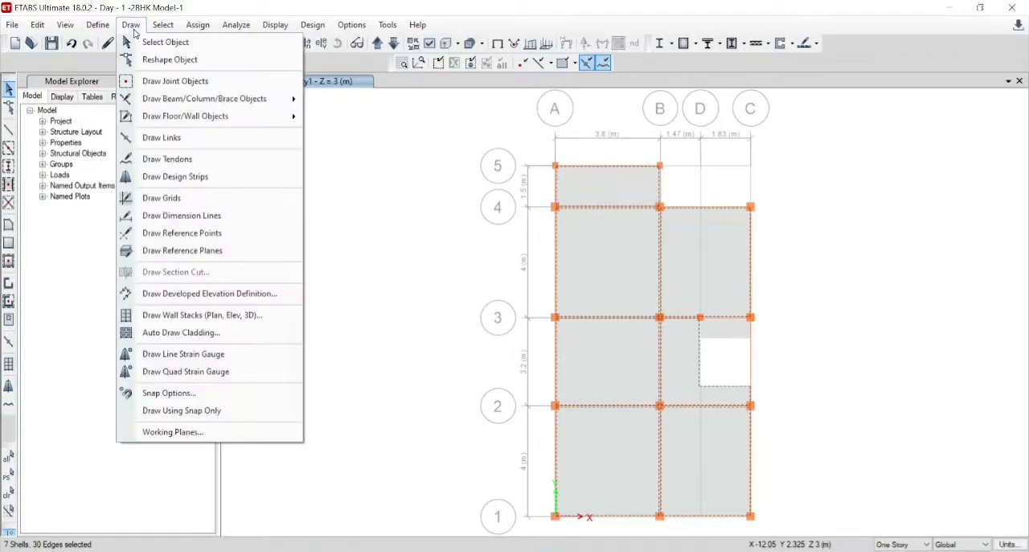
mouse_move(201, 33)
mouse_move(226, 85)
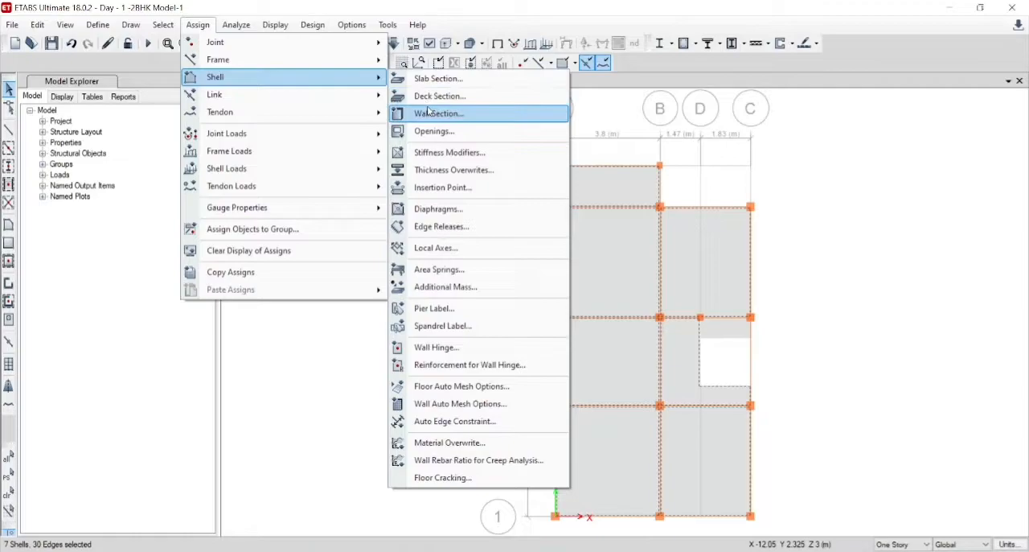
left_click(439, 210)
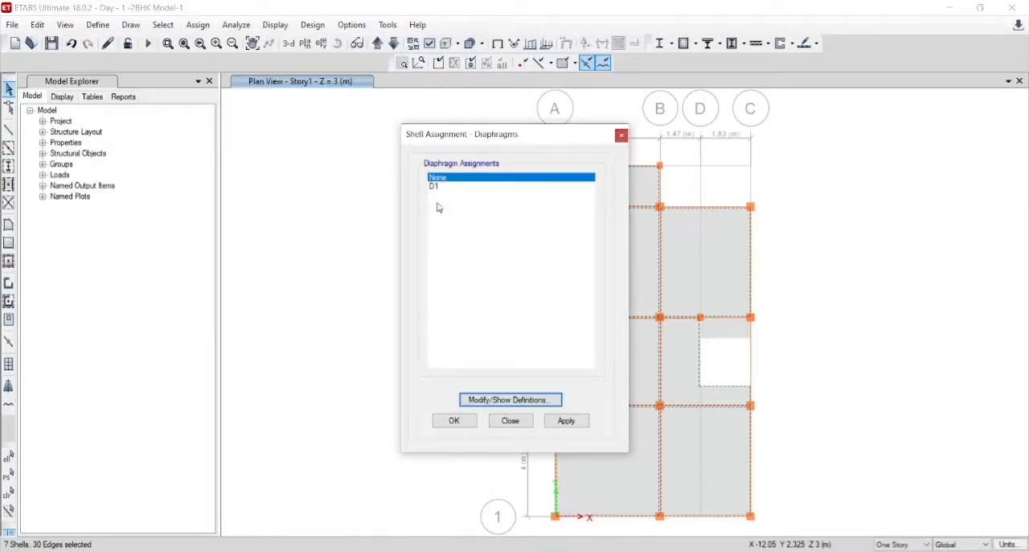
left_click(438, 186)
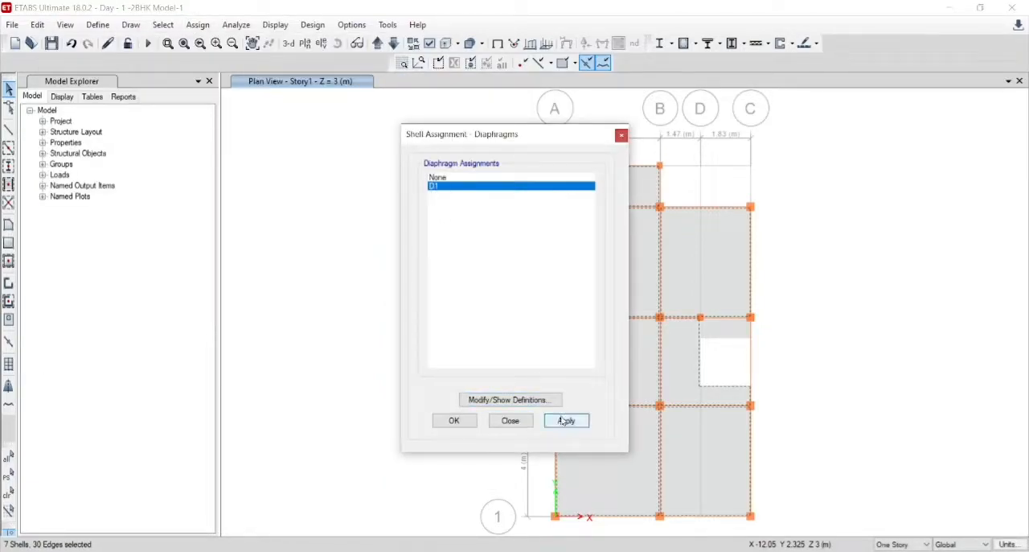
- Keep diaphragm D1 defined as Rigid and apply it to the selected Story1 slabs
left_click(521, 400)
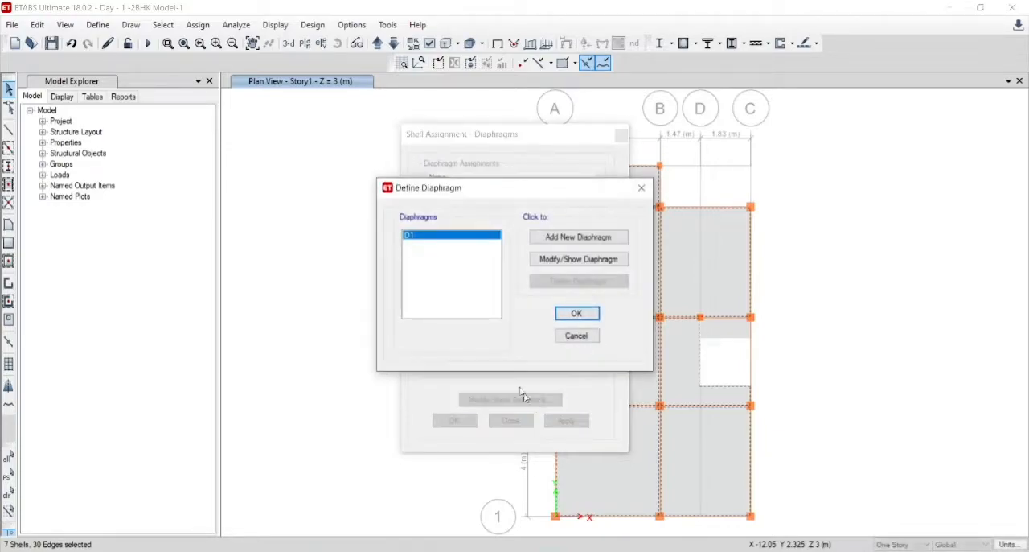
left_click(555, 259)
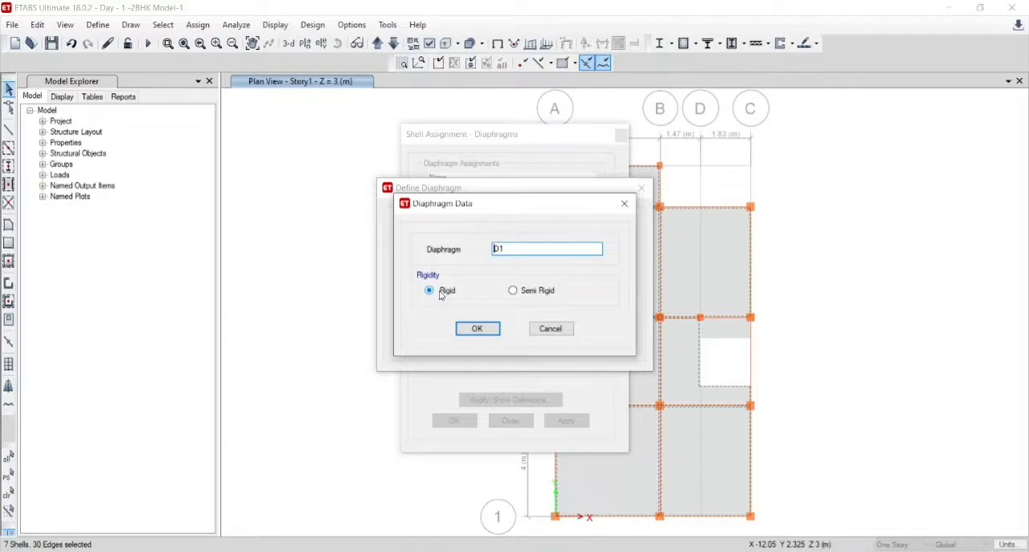
left_click(487, 329)
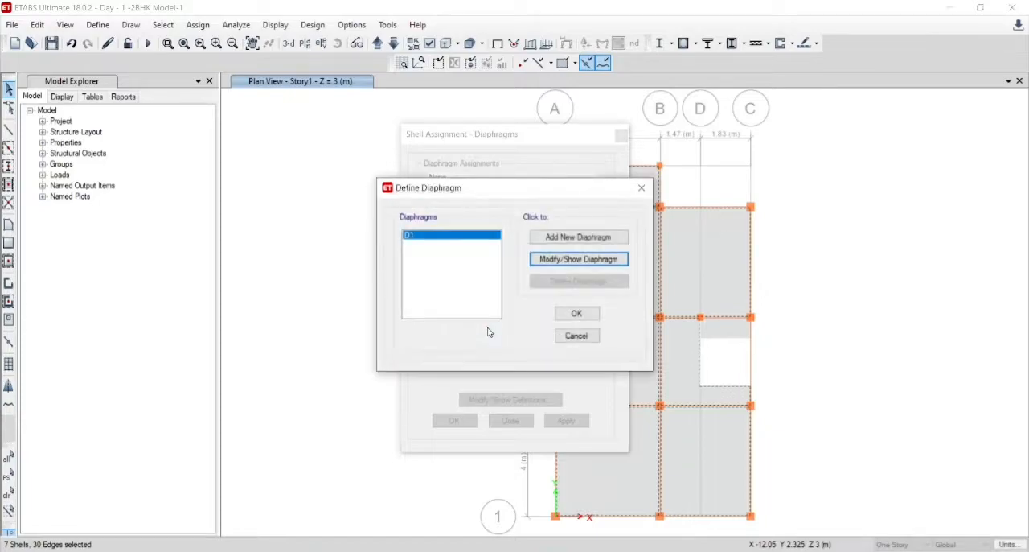
left_click(576, 319)
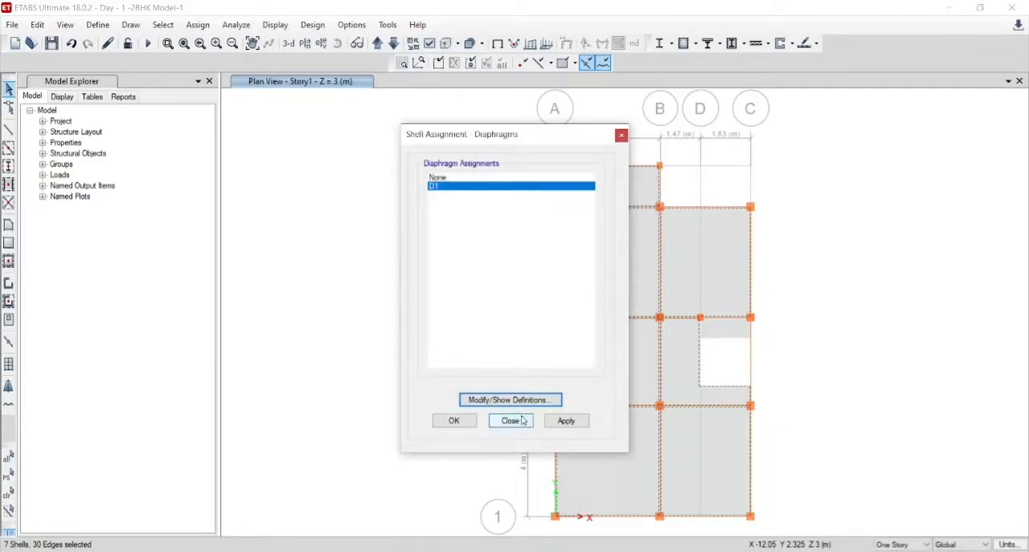
left_click(562, 422)
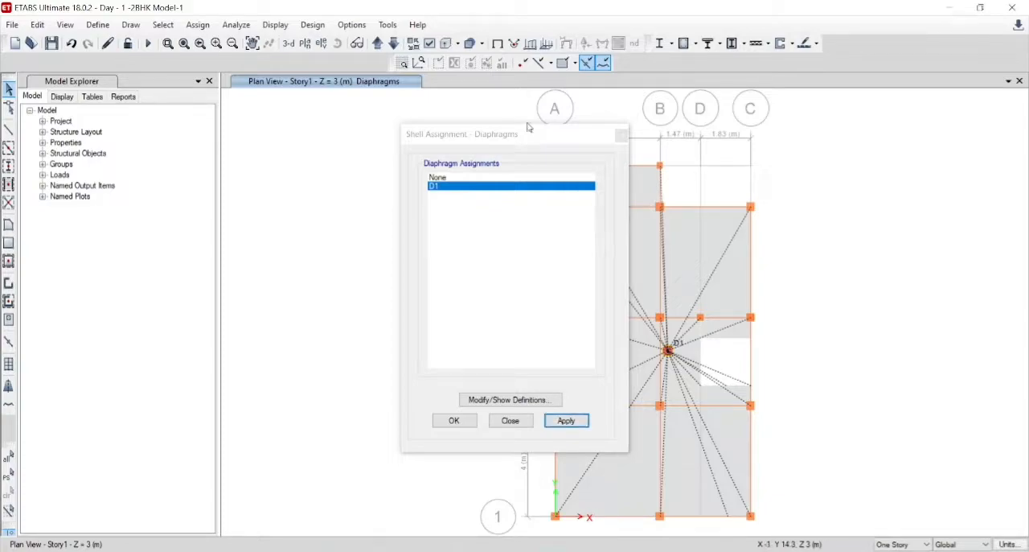
left_click_drag(523, 135, 179, 141)
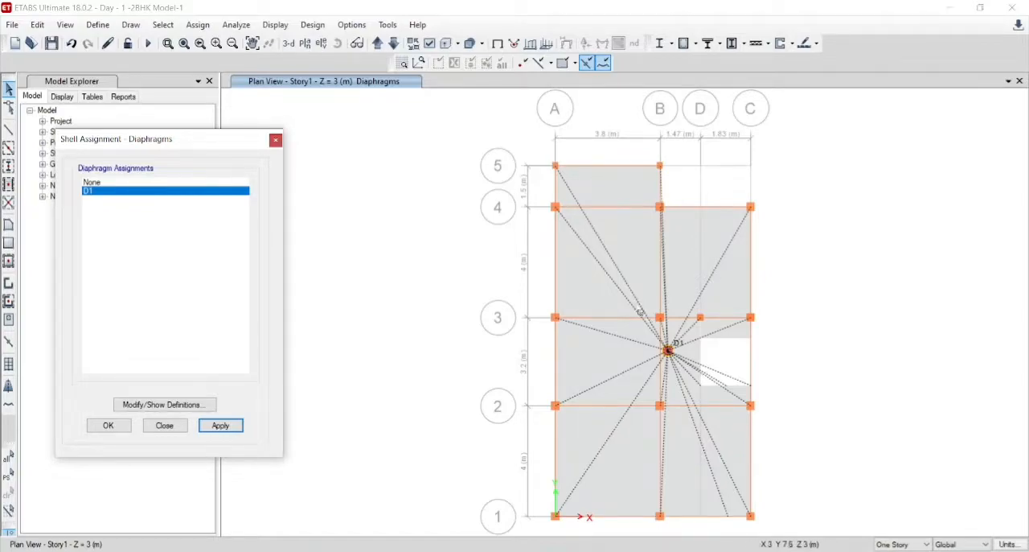
- Assign diaphragm D1 to both floor slabs in the Story2 plan and finish the diaphragm assignment
left_click(378, 45)
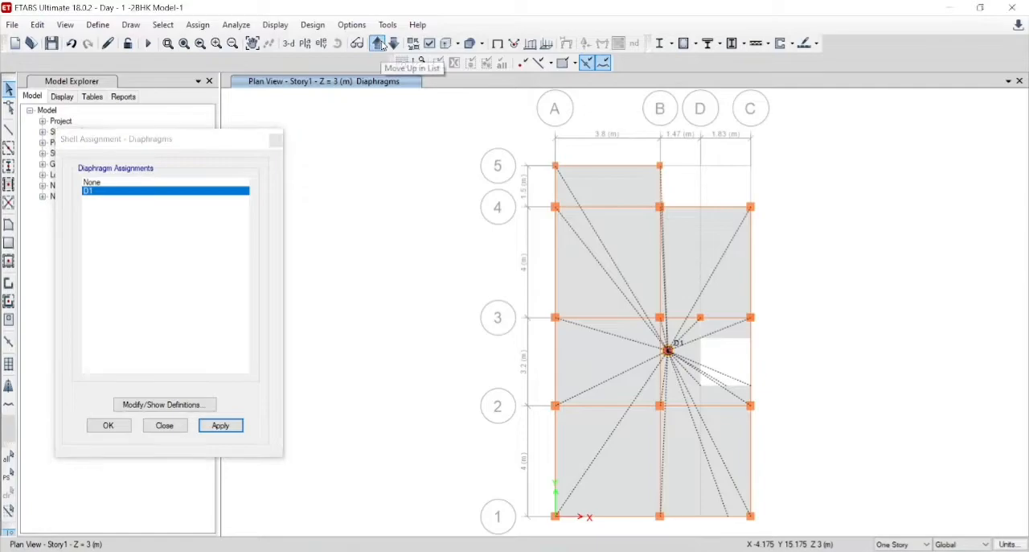
left_click(383, 46)
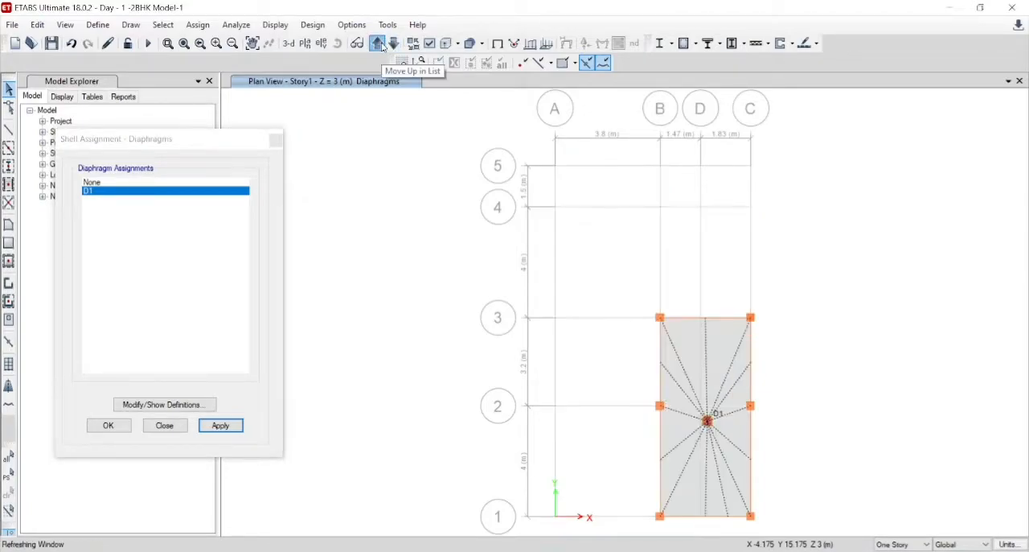
left_click(675, 382)
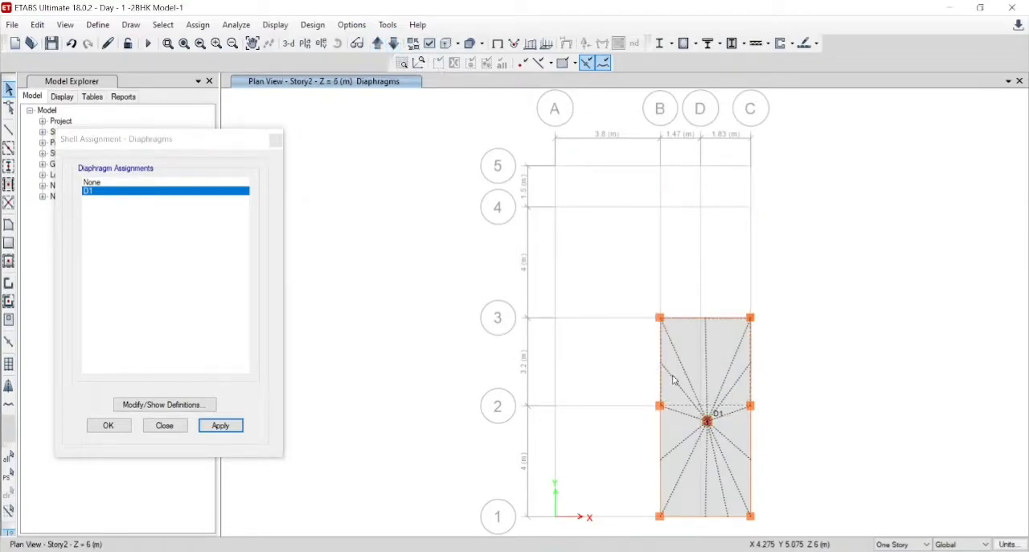
left_click(685, 449)
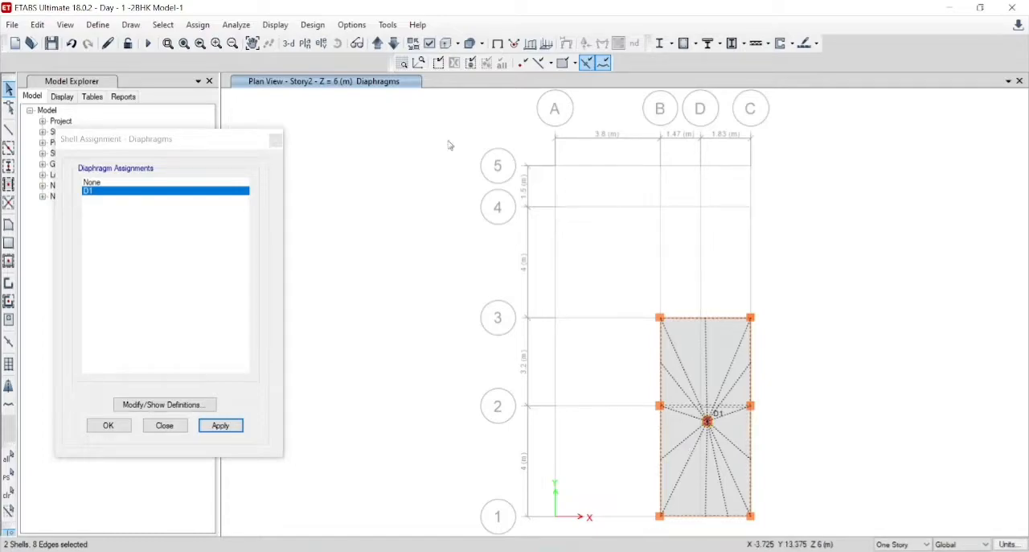
left_click(230, 426)
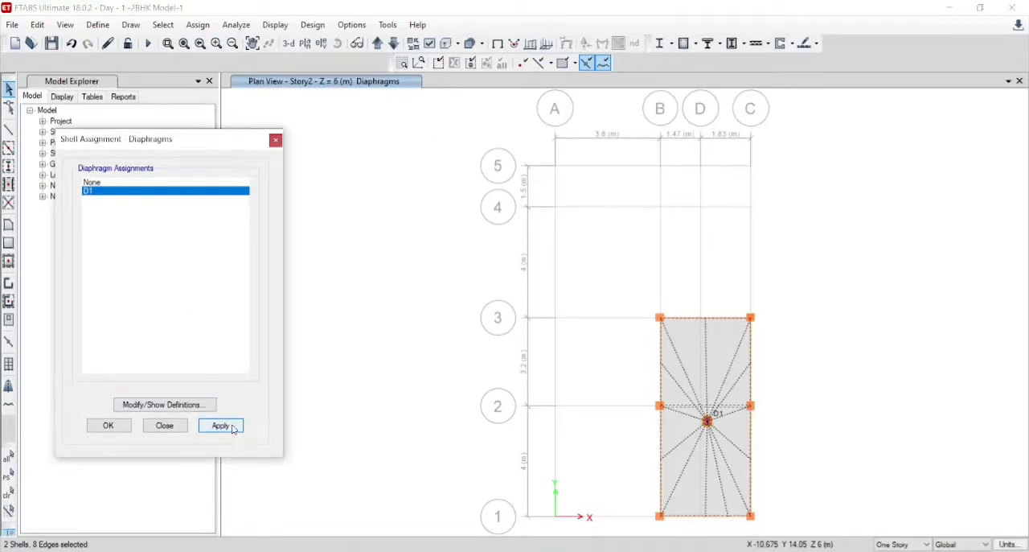
left_click(109, 426)
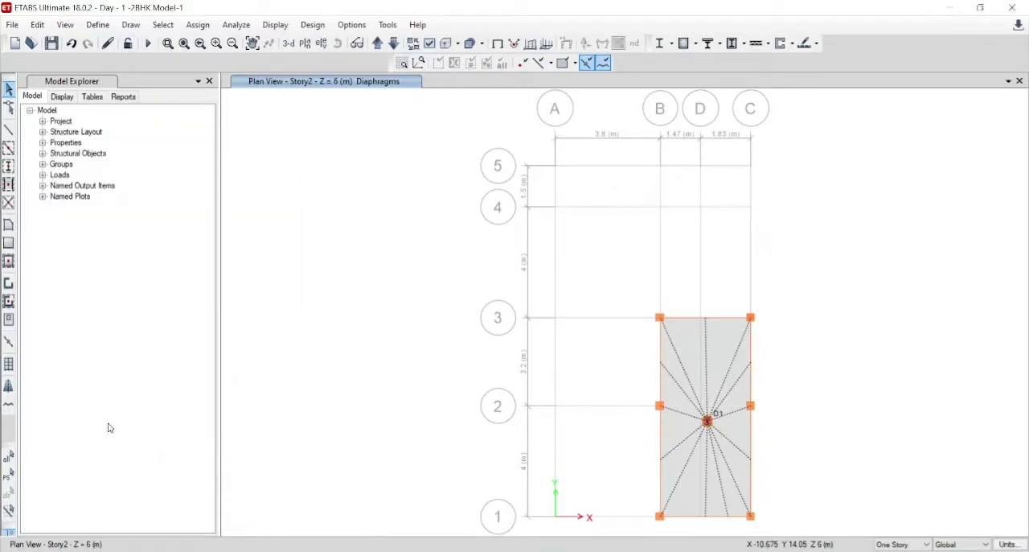
- Show the model in 3-D and add default Concrete Frame Design load combinations, converted to editable user combinations
left_click(290, 46)
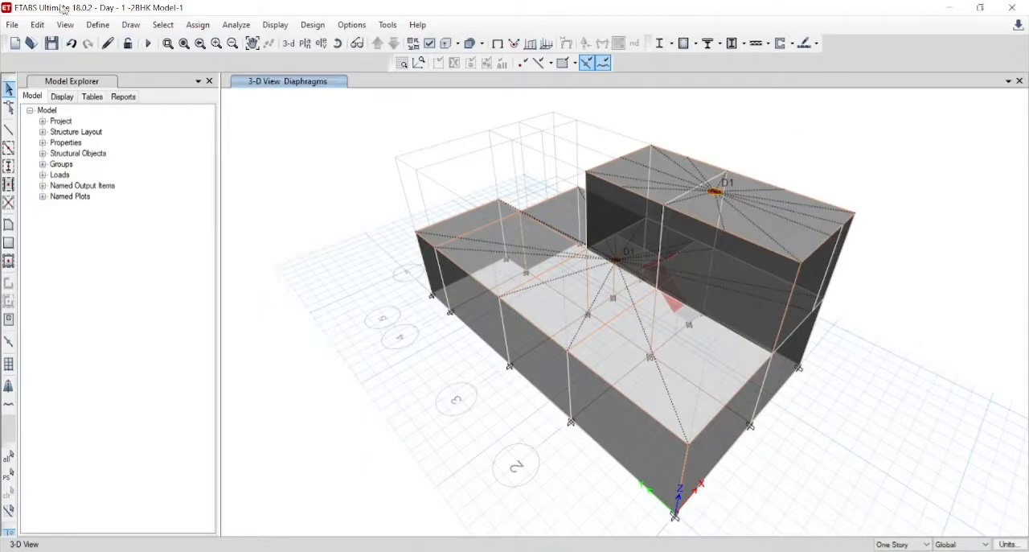
left_click(97, 26)
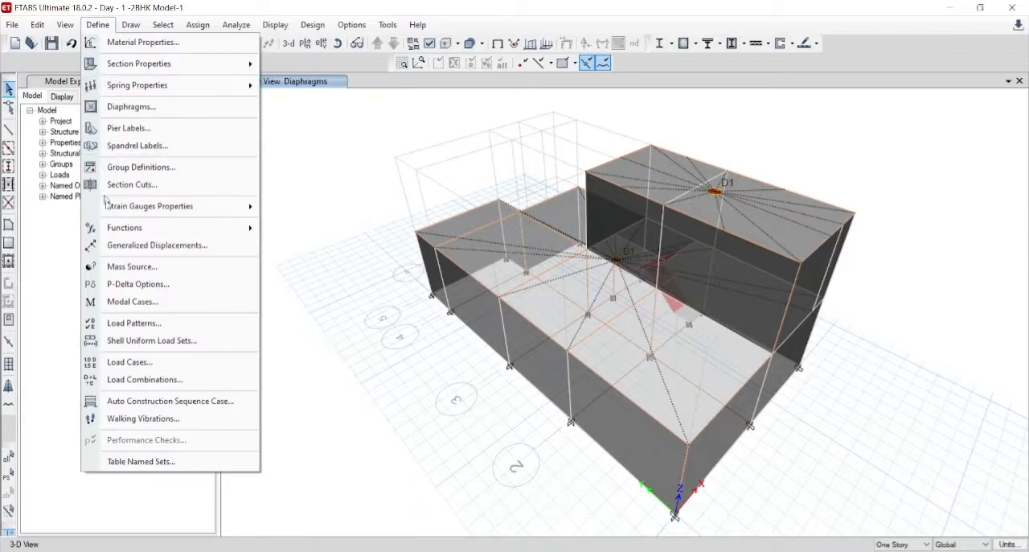
left_click(144, 382)
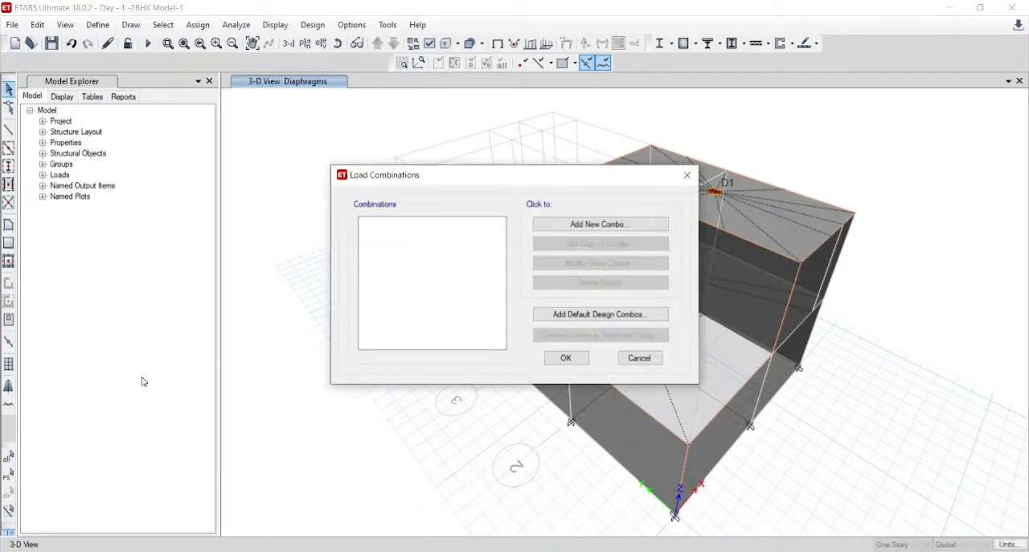
left_click(565, 320)
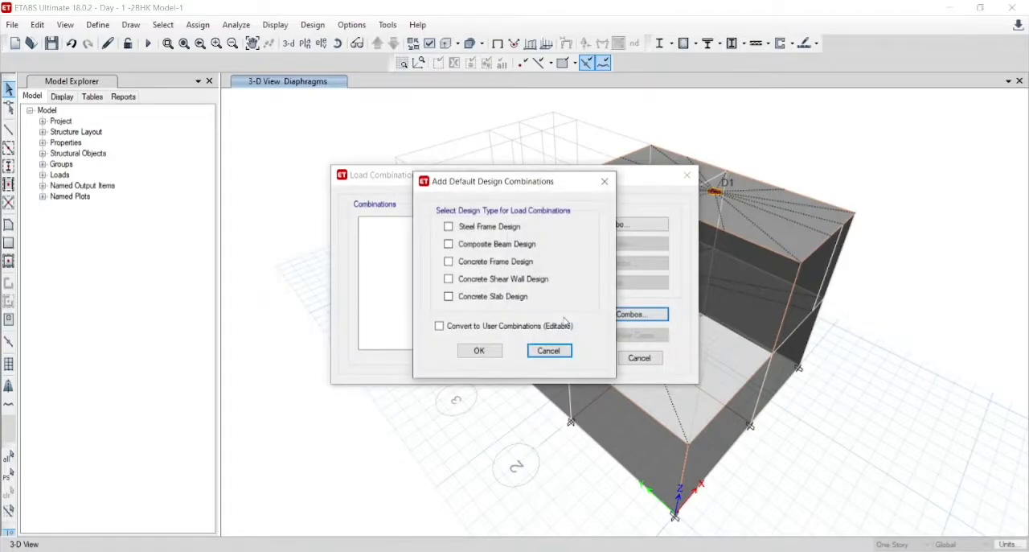
left_click(449, 261)
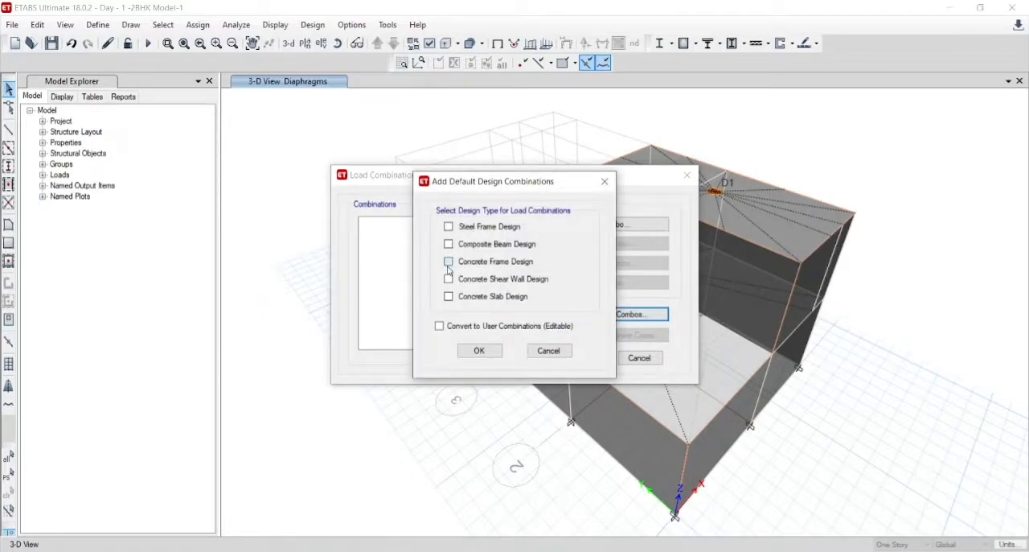
left_click(439, 326)
left_click(480, 351)
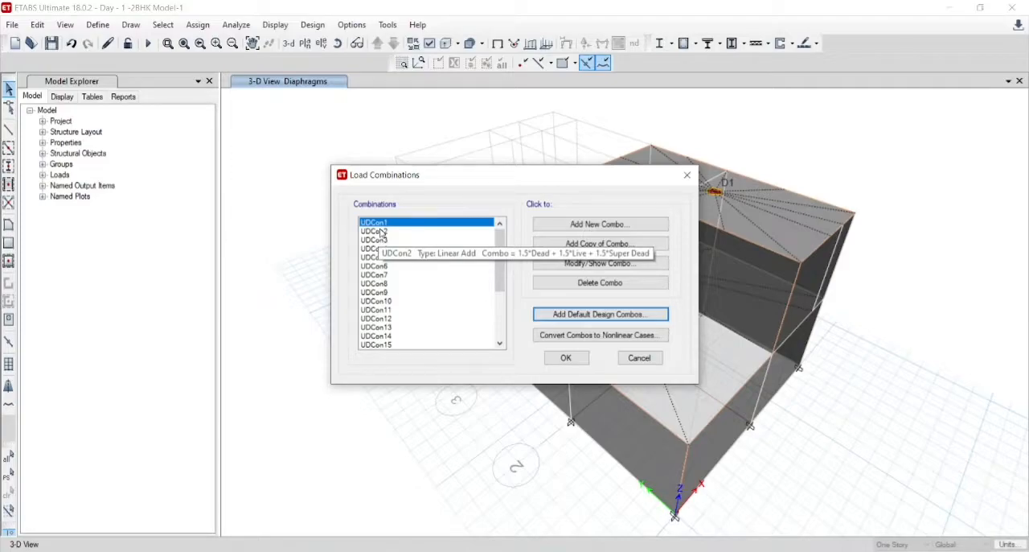
- Review the load cases and scale factors of combinations UDCon3 and UDCon4, keeping both as defined
key("Down")
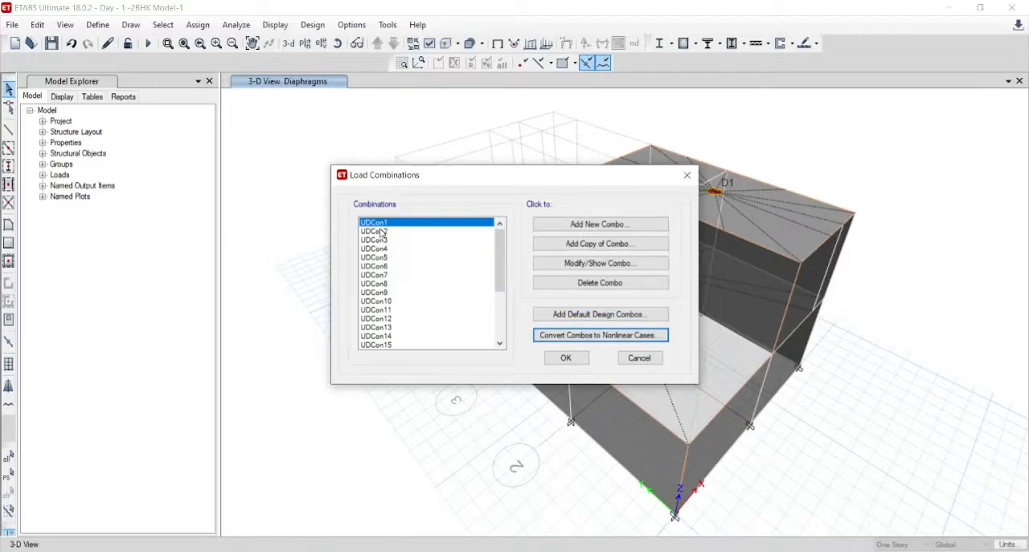
left_click(382, 226)
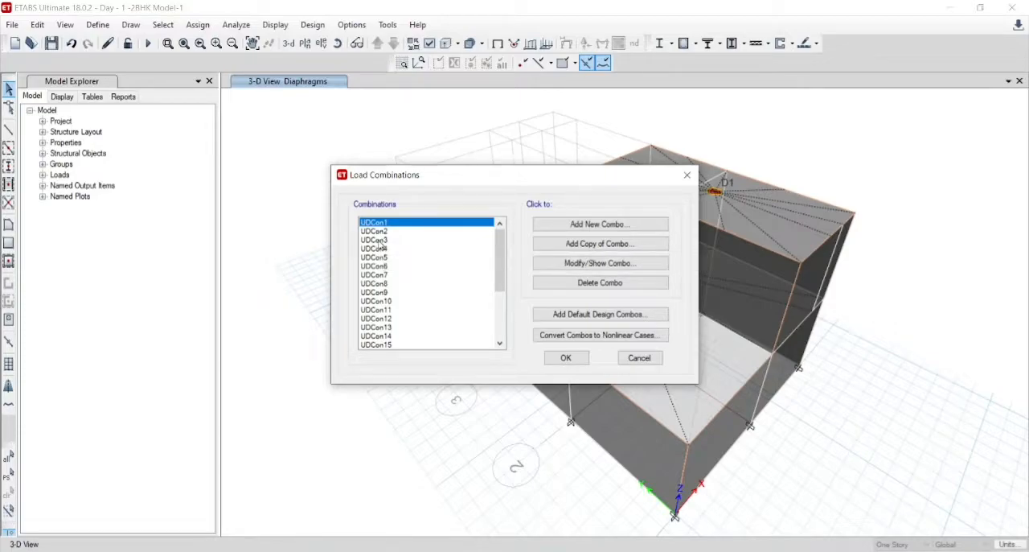
left_click(365, 240)
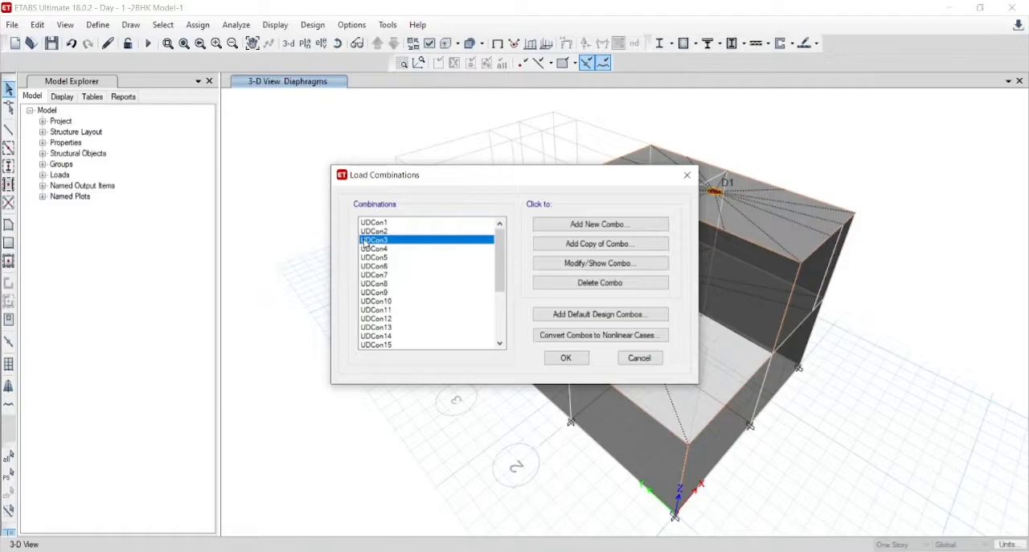
double_click(365, 240)
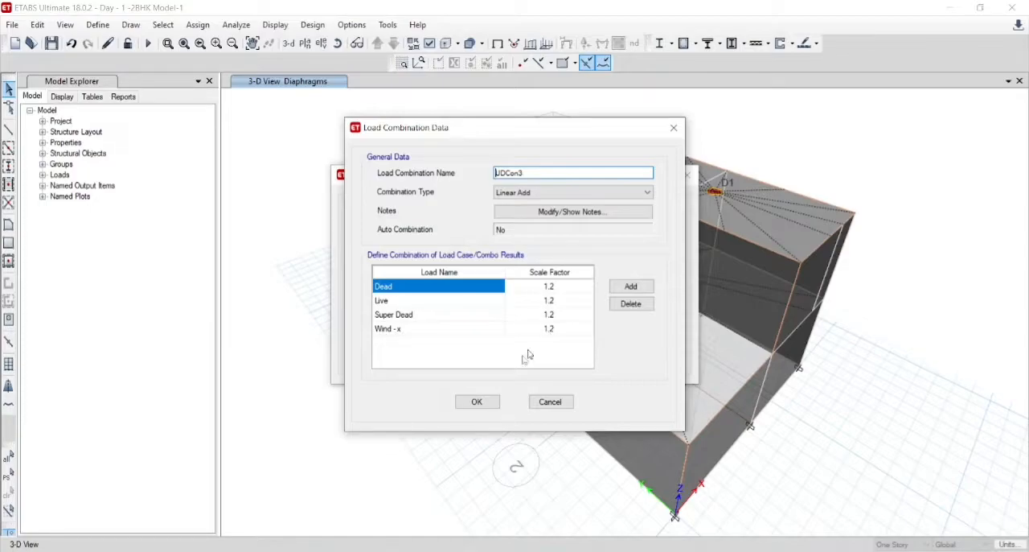
left_click(478, 402)
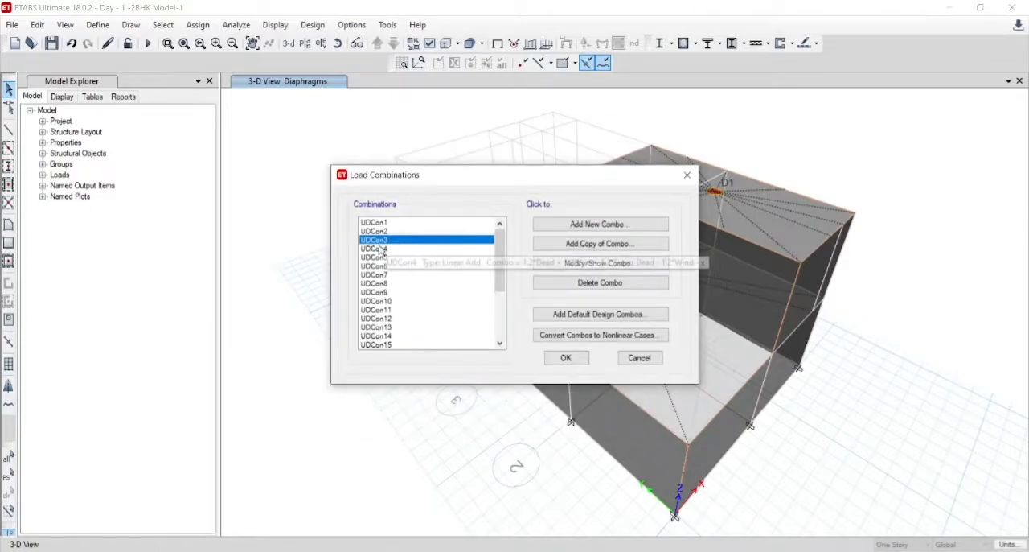
double_click(384, 248)
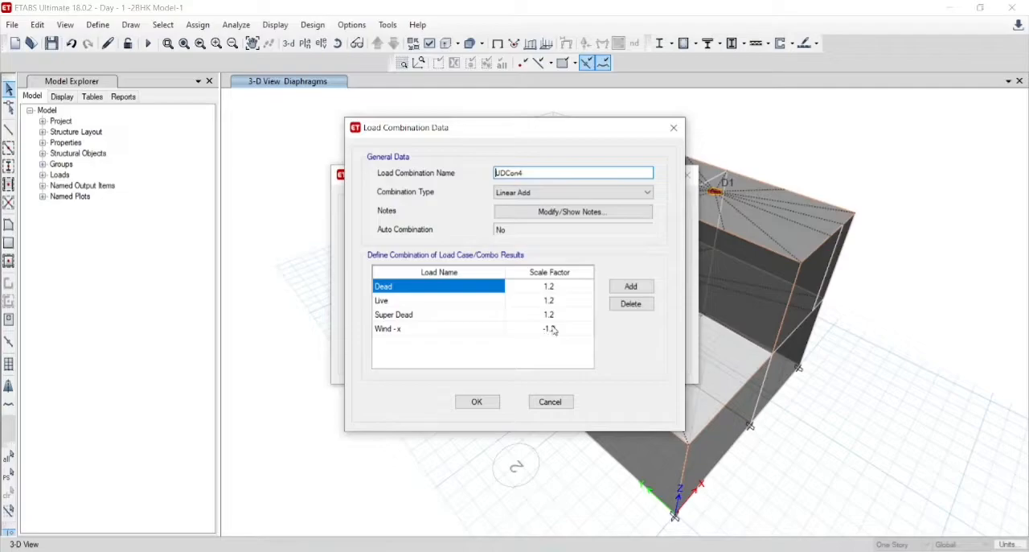
left_click(477, 402)
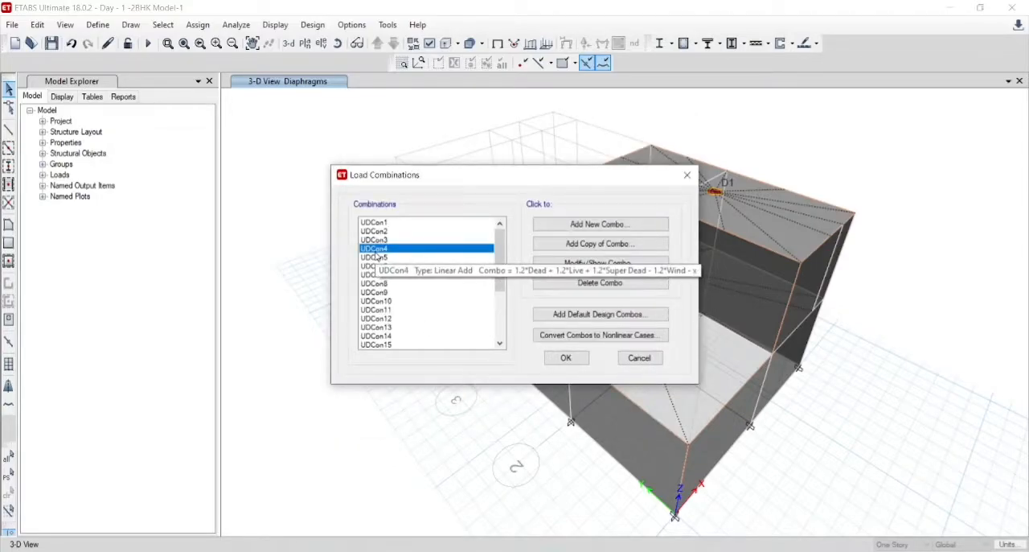
- Rename load combination UDCon5 as D+L+W-Y and accept its data
double_click(377, 258)
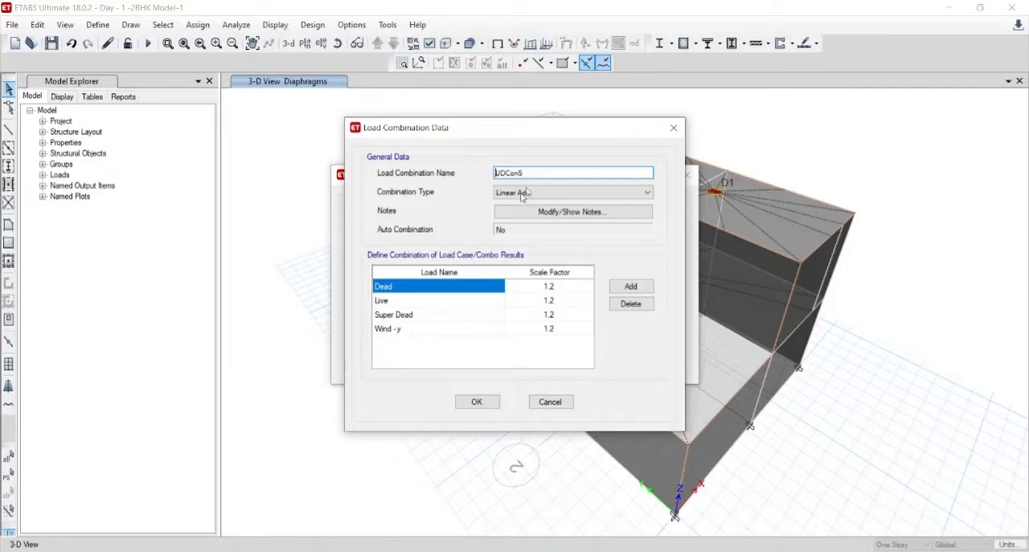
left_click_drag(534, 175, 480, 176)
type("D+L+W-Y")
left_click(477, 402)
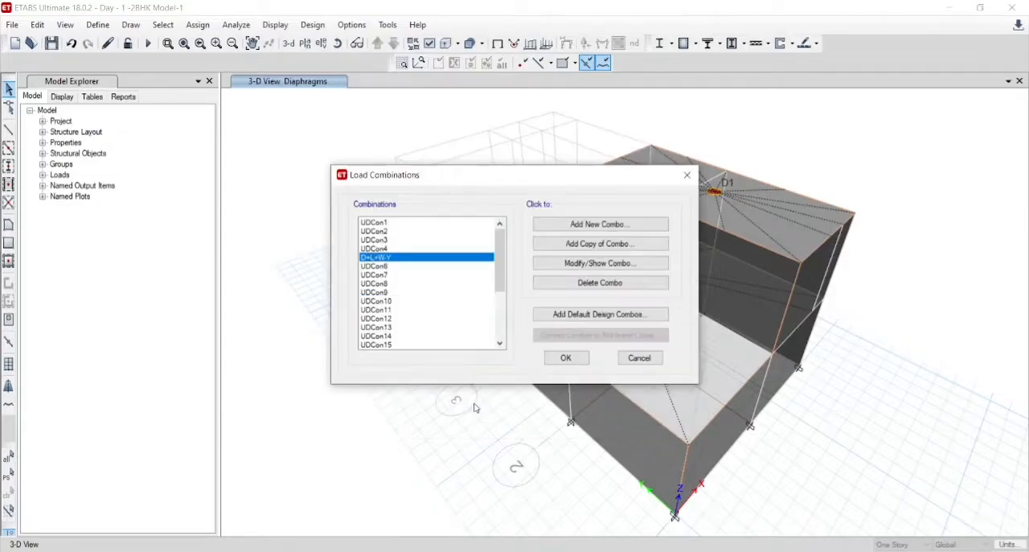
- Rename the load combination of Dead, Live, Super Dead and Earthquake -X as (D+L+SD+E)*1.2 and accept it
left_click(377, 249)
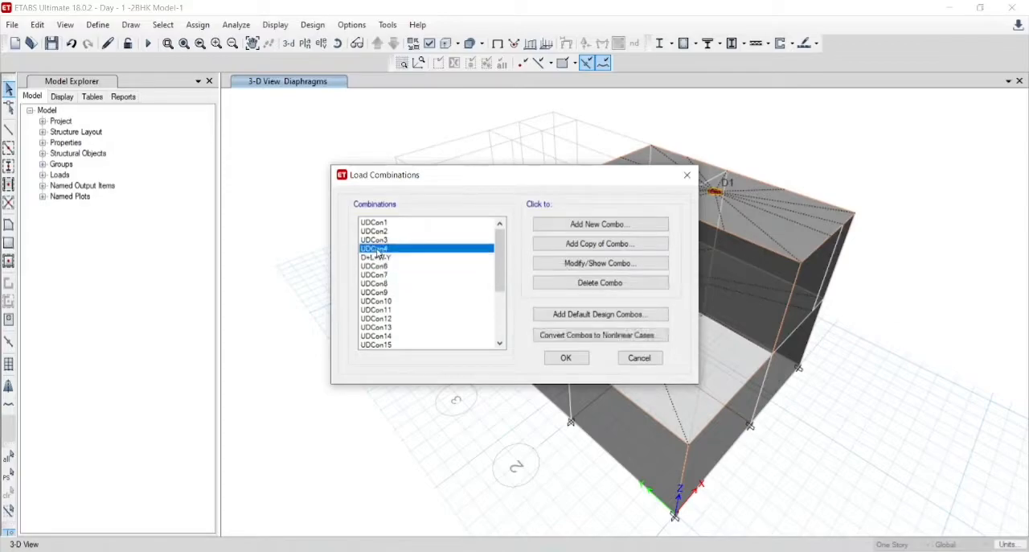
double_click(377, 250)
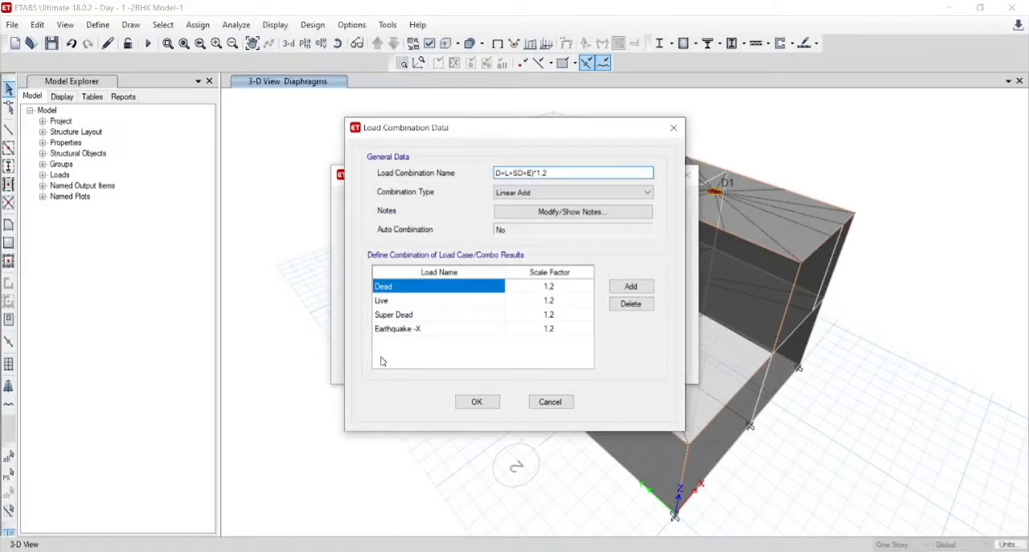
left_click(497, 174)
type("(")
left_click(482, 401)
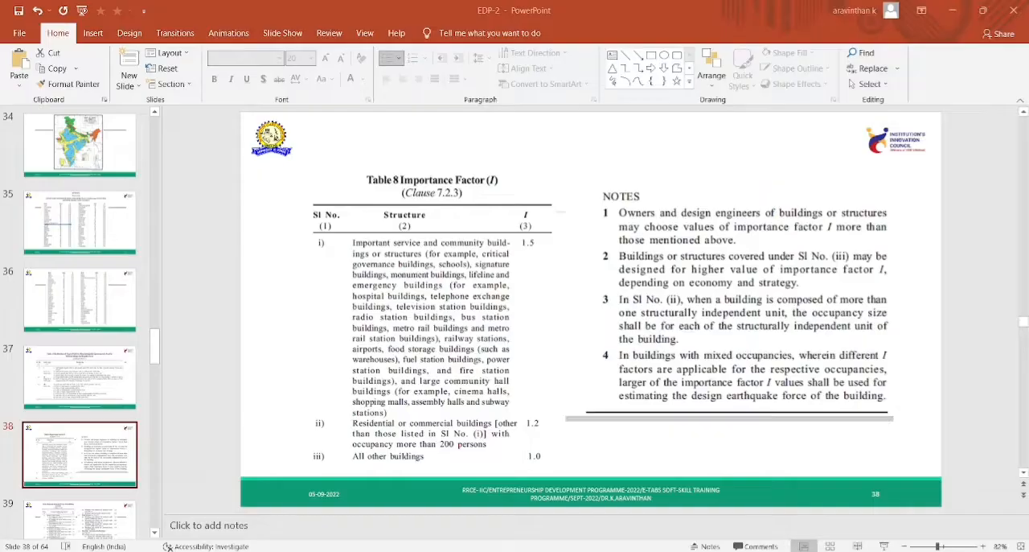
- Examine Table 9, Response Reduction Factor R for Building Systems, on slide 39 of the EDP-2 presentation
scroll(95, 442, "down", 1)
left_click(90, 291)
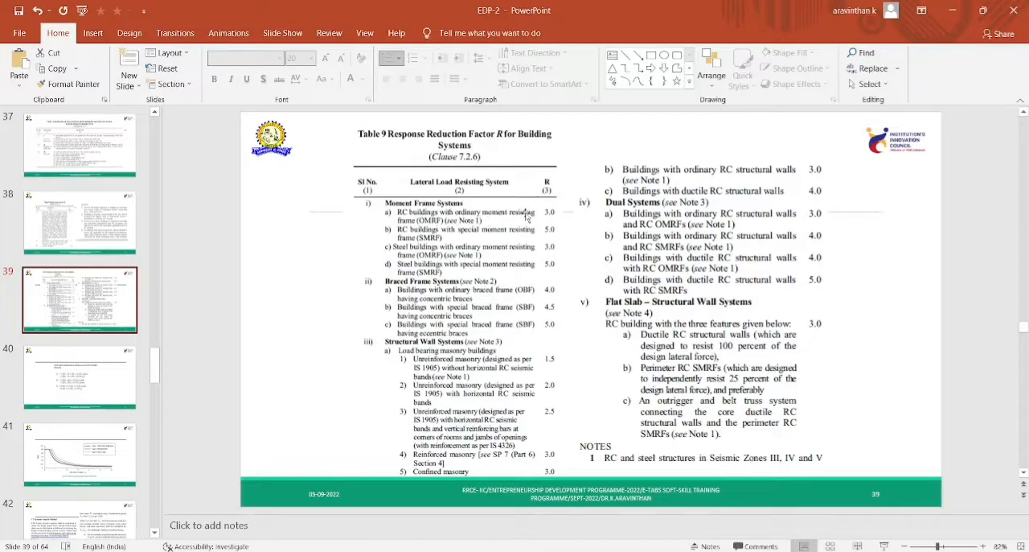
left_click(527, 215)
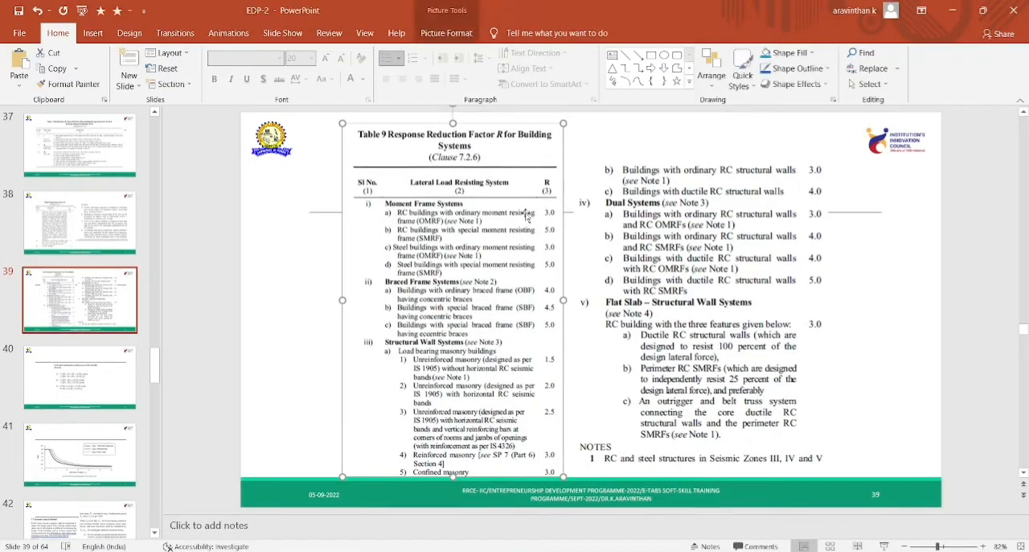
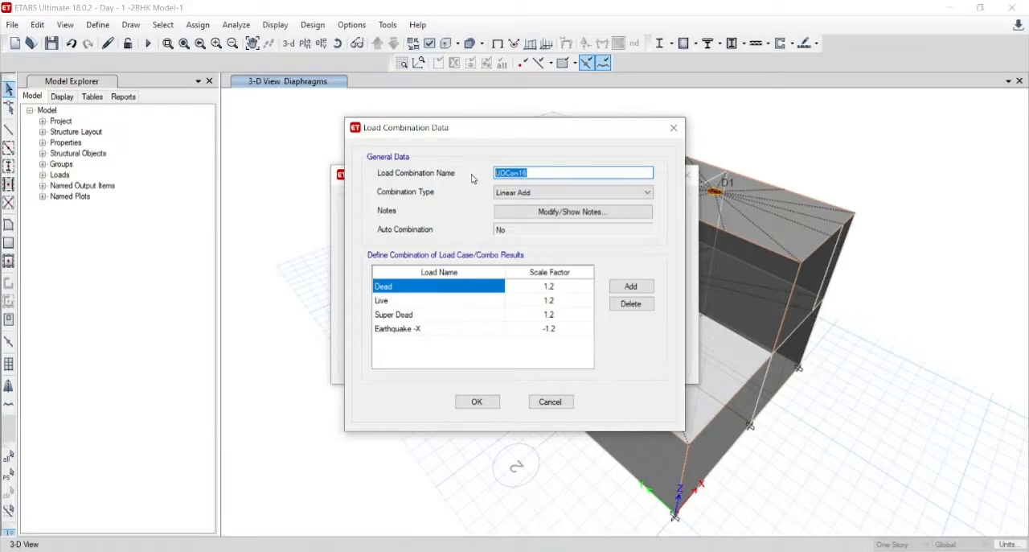
- Rename load combination UDCon16 as (D+L+SD-E-X)*1.2 and accept its data
type("+L+SD-E-X)*1.2")
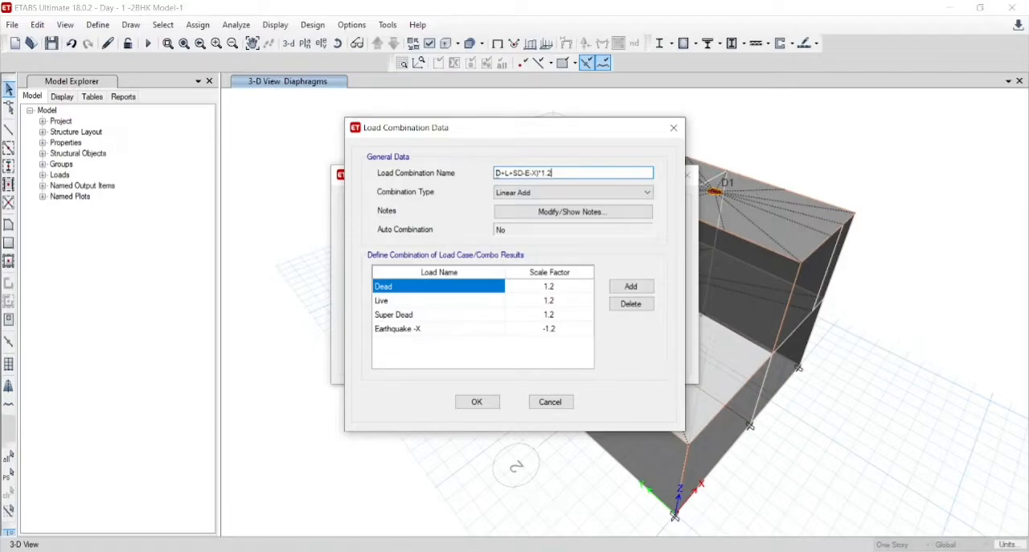
left_click(495, 173)
type("(")
left_click_drag(575, 173, 482, 175)
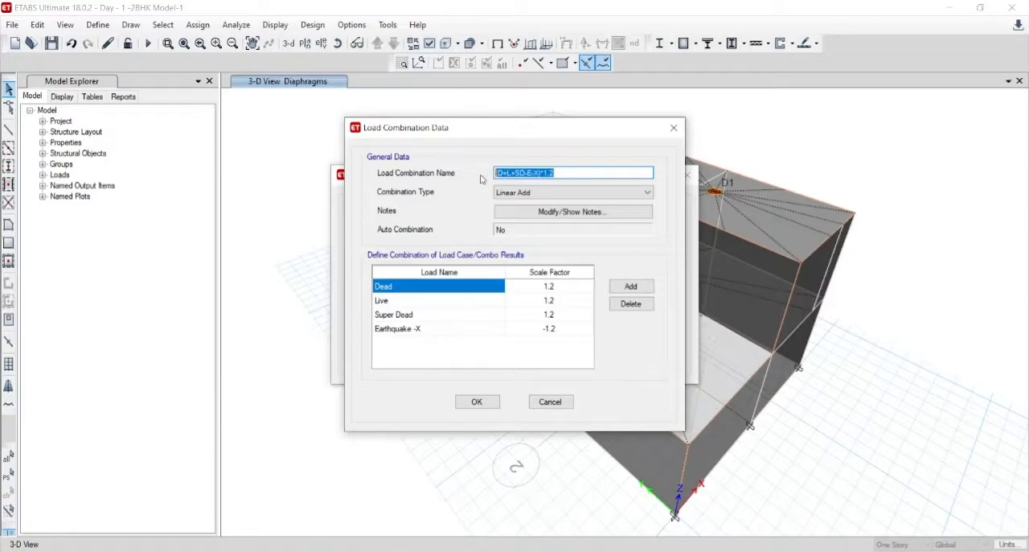
left_click(477, 401)
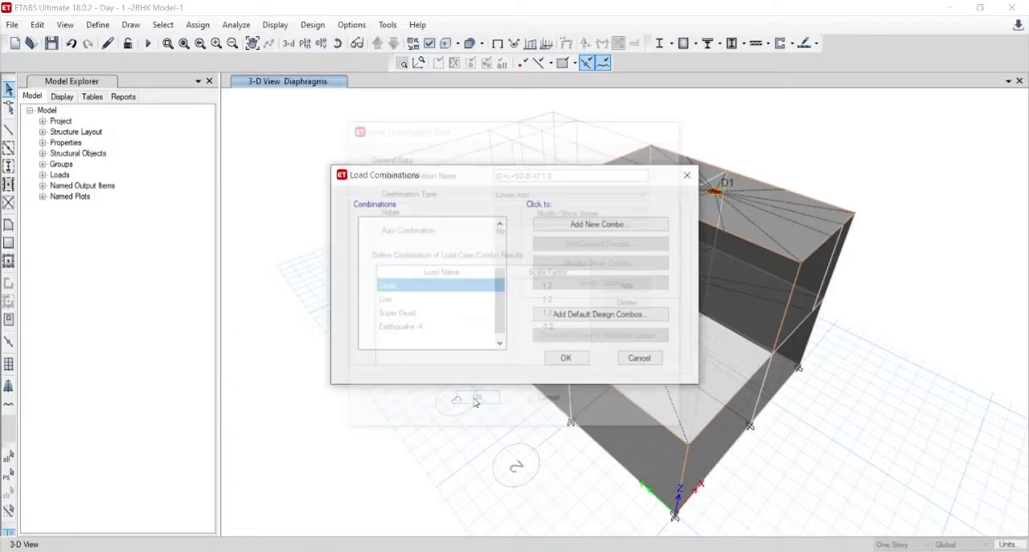
- Go through the remaining entries of the load combination list and accept the defined load combinations
double_click(400, 266)
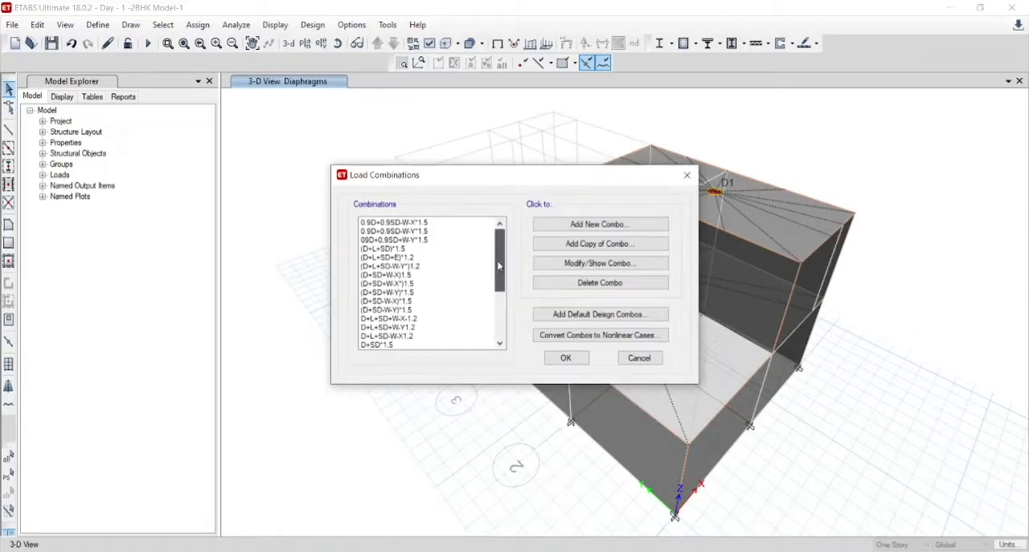
left_click_drag(499, 264, 501, 347)
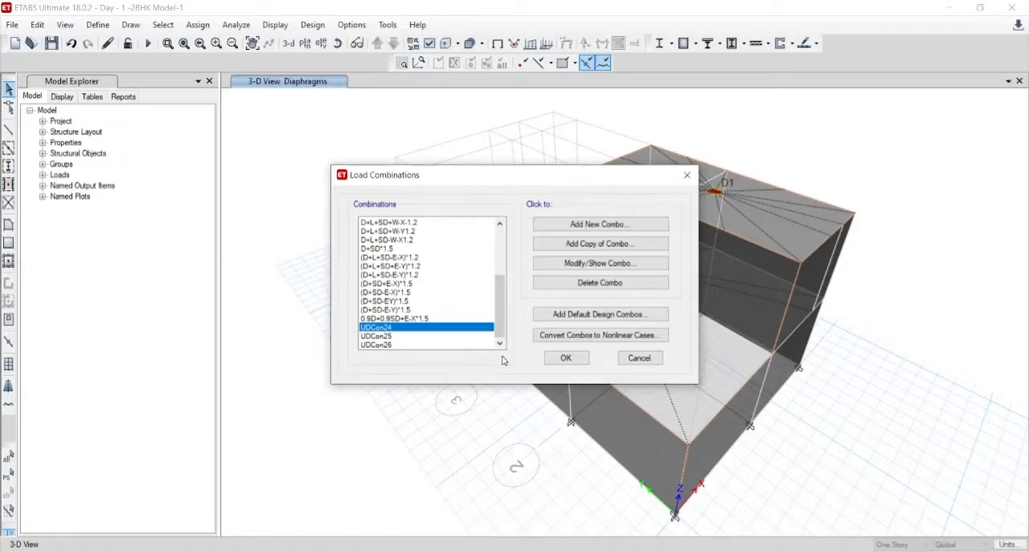
left_click(581, 359)
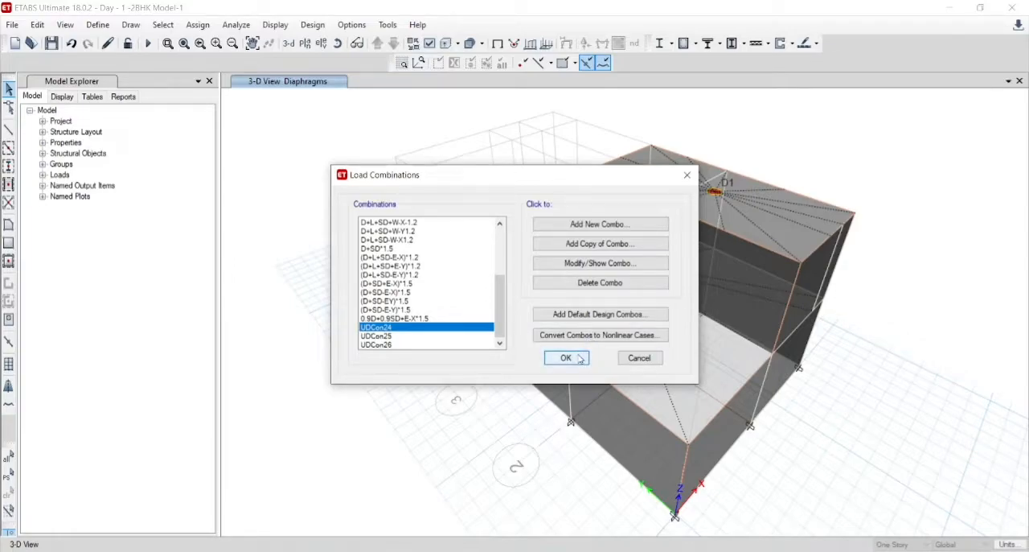
left_click(567, 358)
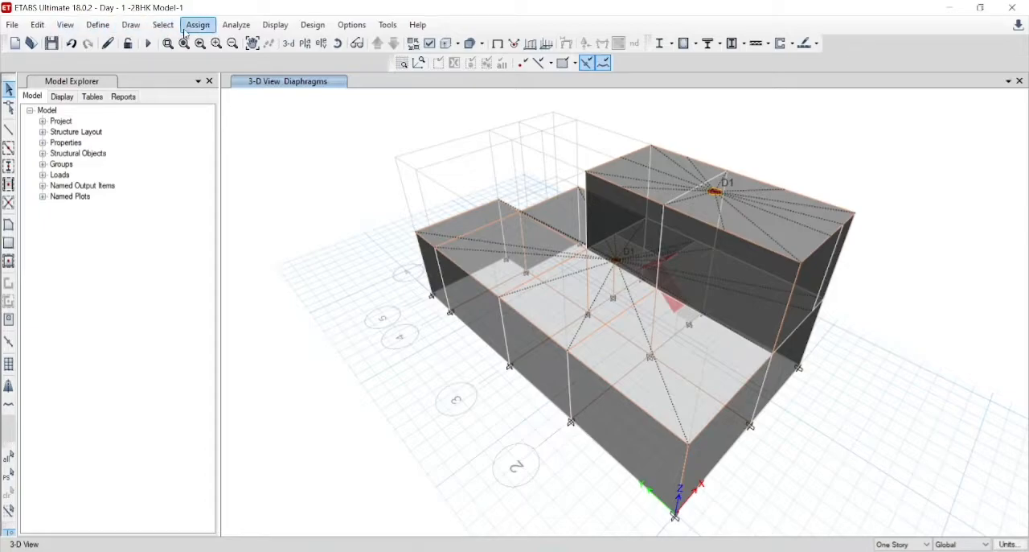
- Check the model with all joint, frame, shell, meshing, loading and self mass checks and both fix options enabled, and dismiss the report
left_click(237, 27)
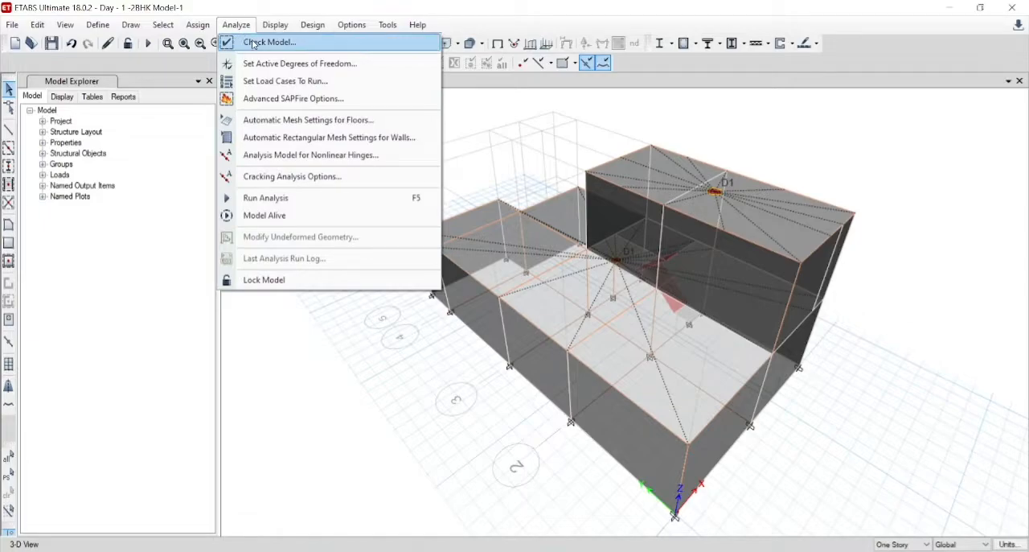
left_click(254, 43)
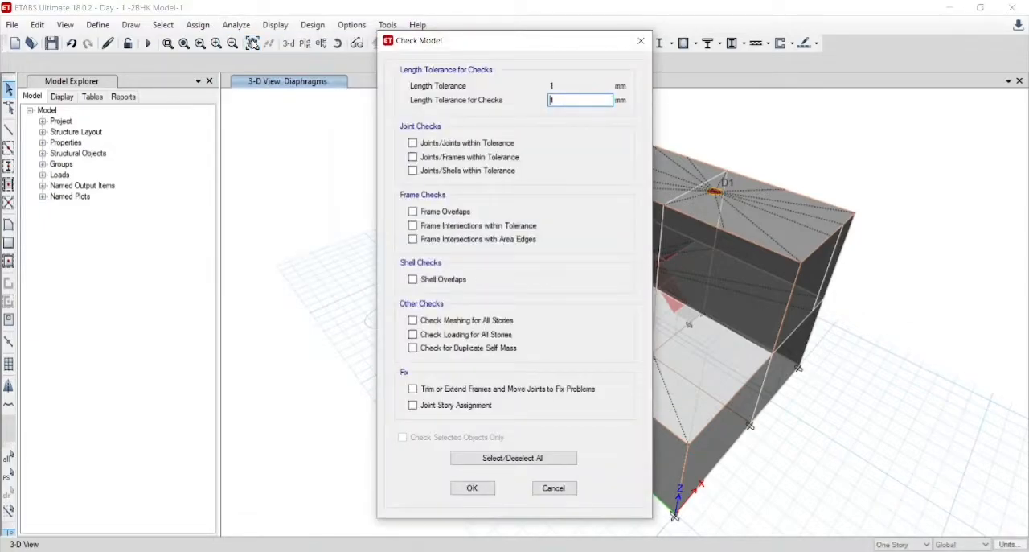
left_click(455, 455)
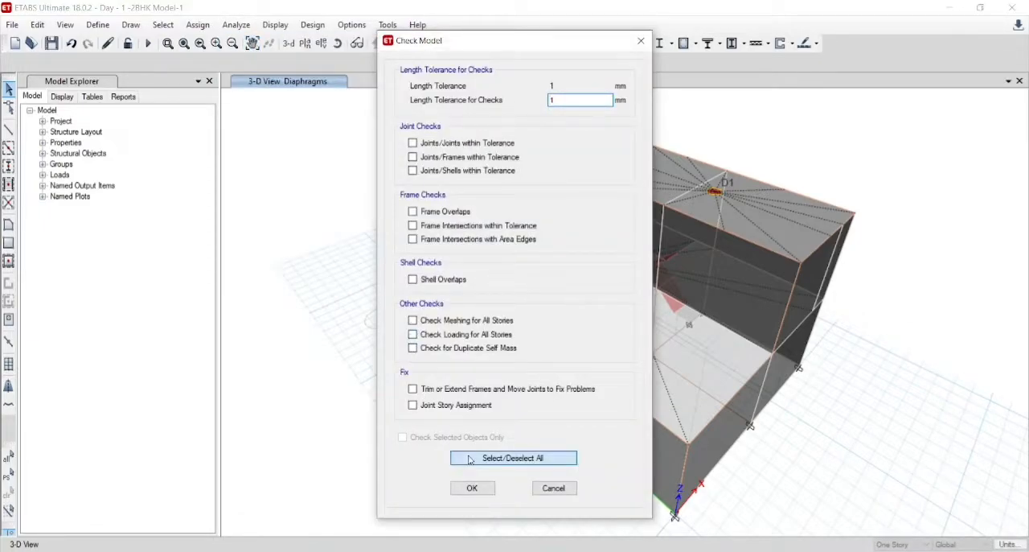
left_click(413, 404)
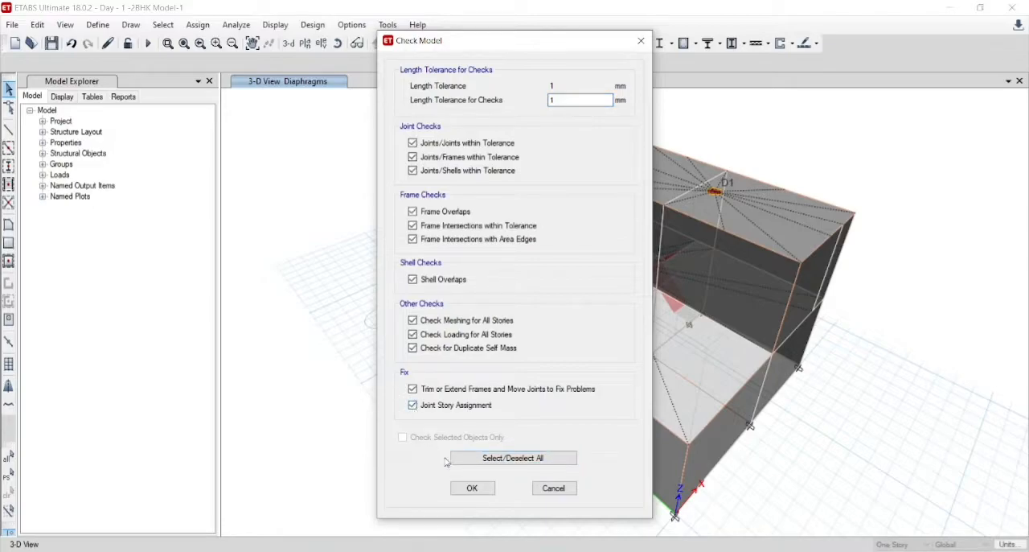
left_click(474, 488)
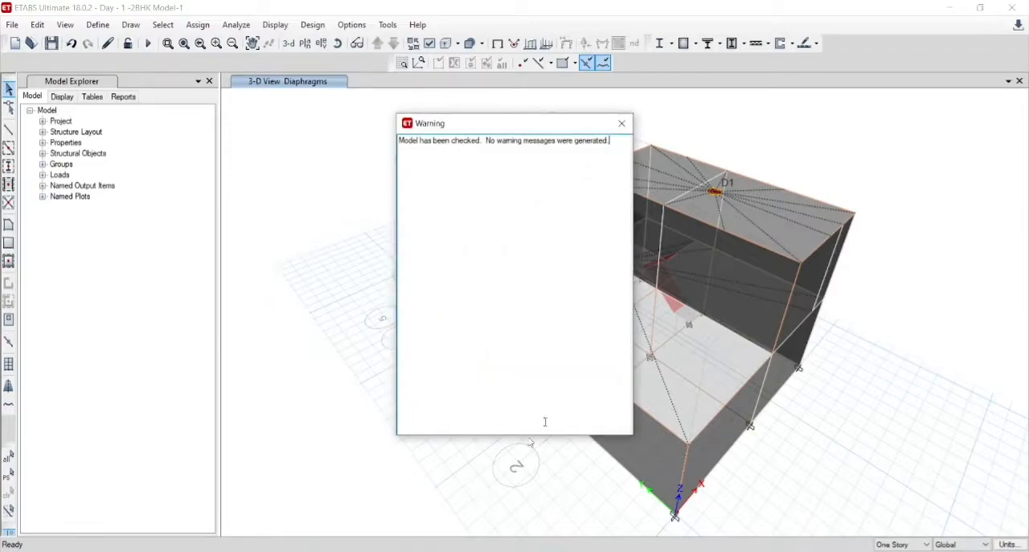
left_click(622, 127)
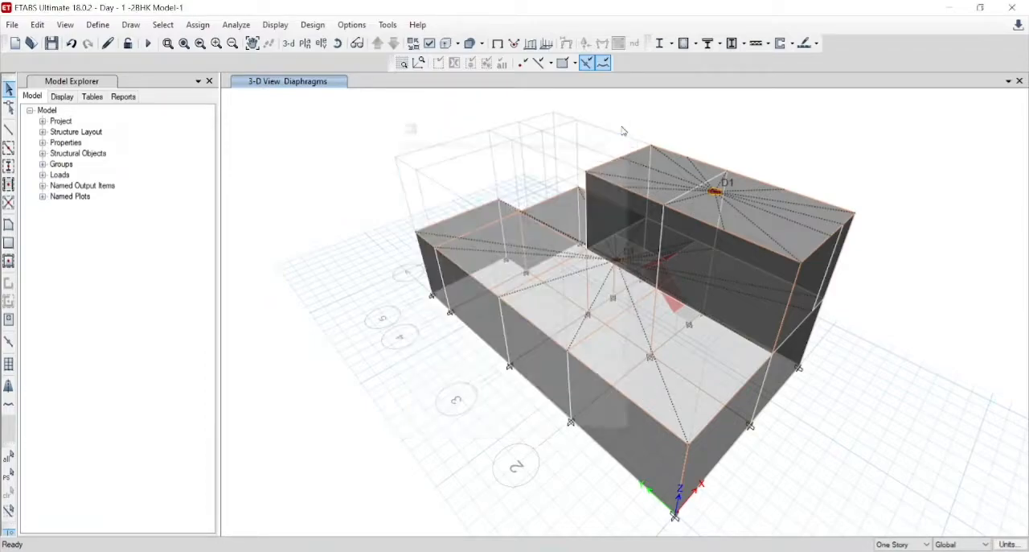
- Review the load cases set to run and run the analysis for all of them
left_click(235, 24)
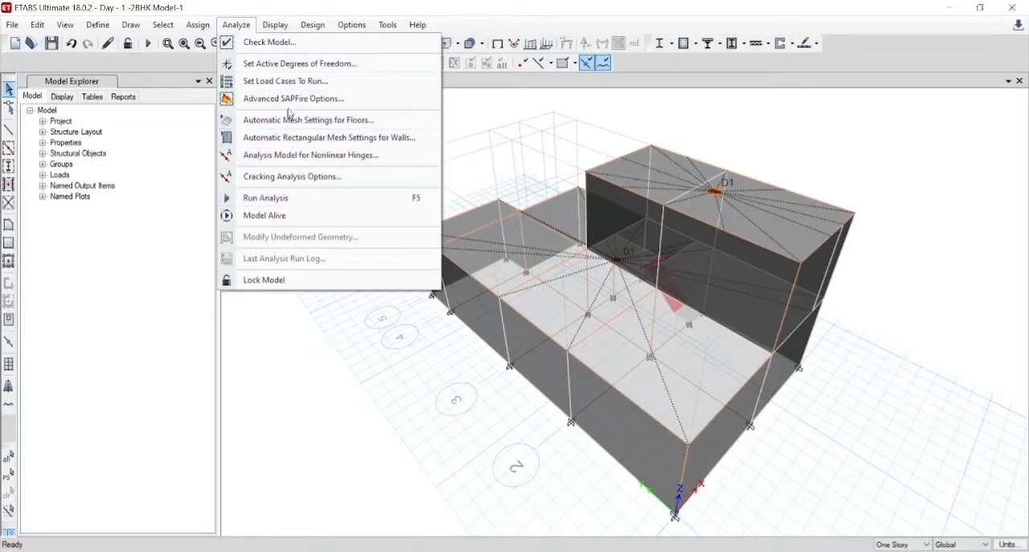
left_click(298, 82)
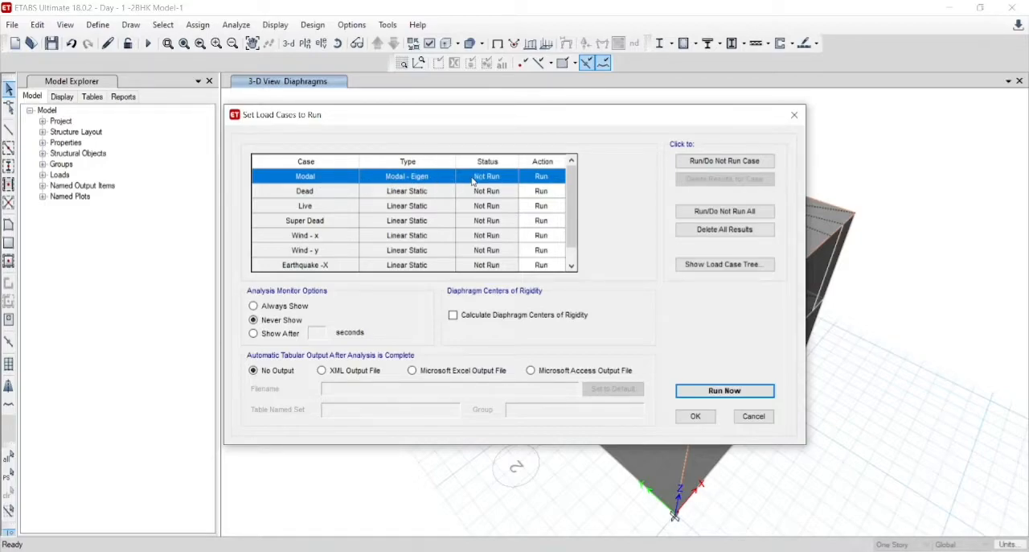
mouse_move(571, 195)
left_mouse_down()
mouse_move(571, 209)
mouse_move(570, 187)
left_mouse_up()
scroll(569, 207, "down", 1)
scroll(568, 207, "up", 1)
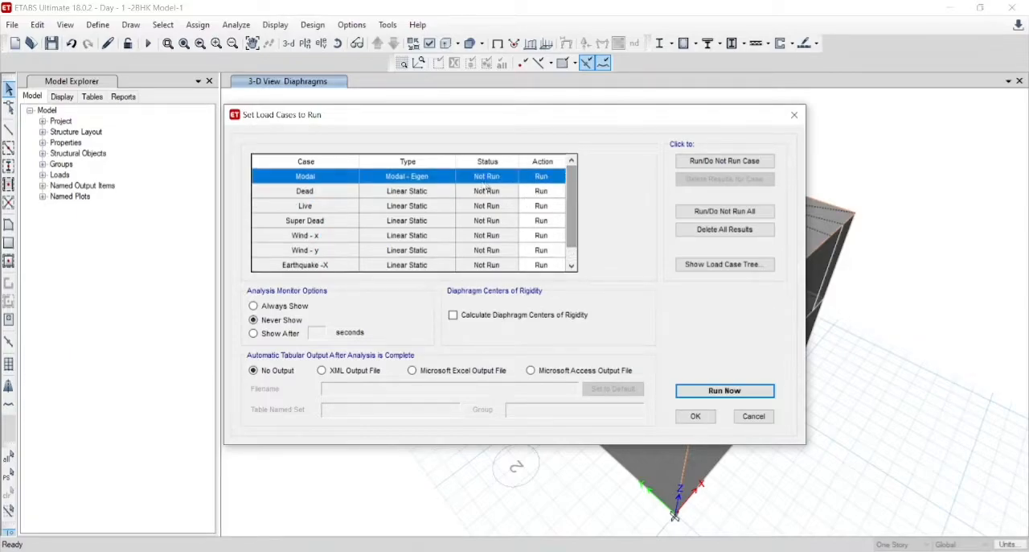
left_click(698, 390)
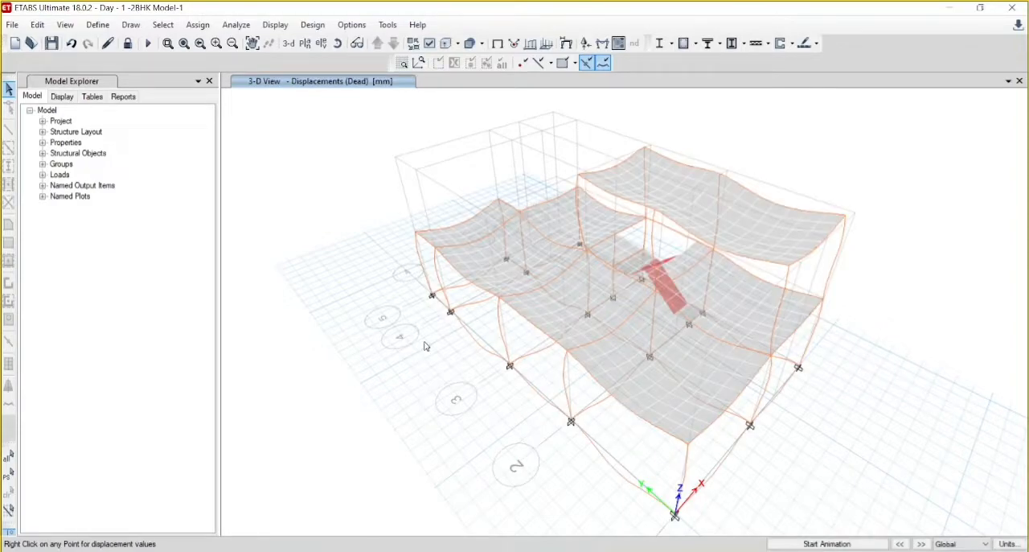
- Display the deformed shape for the Dead load case with automatic scaling and animate it
left_click(569, 50)
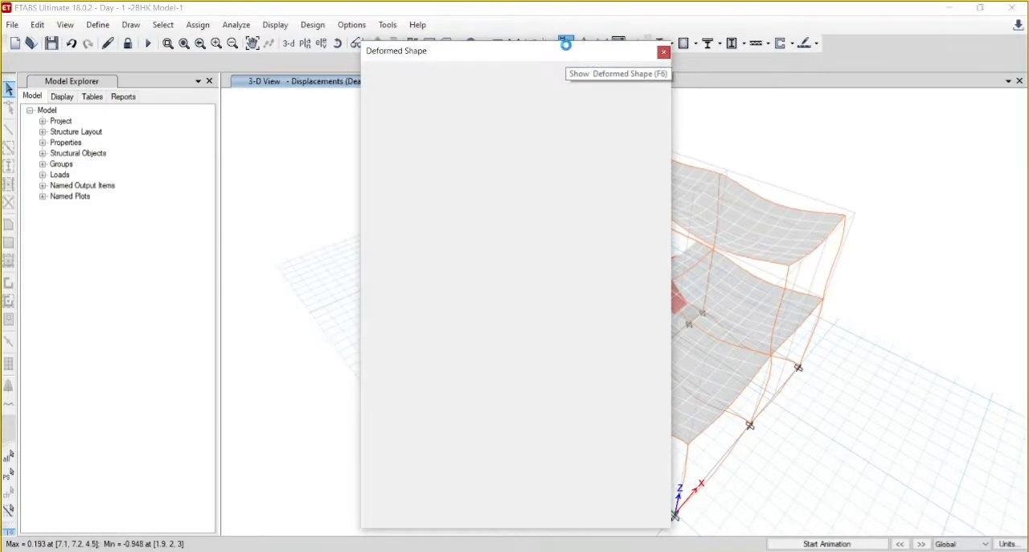
left_click_drag(517, 63, 214, 48)
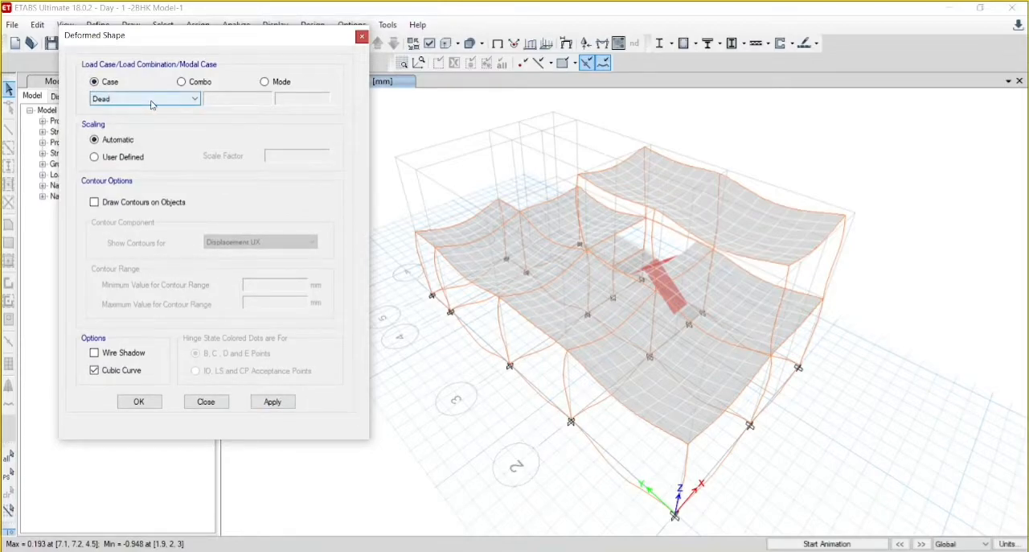
left_click(274, 402)
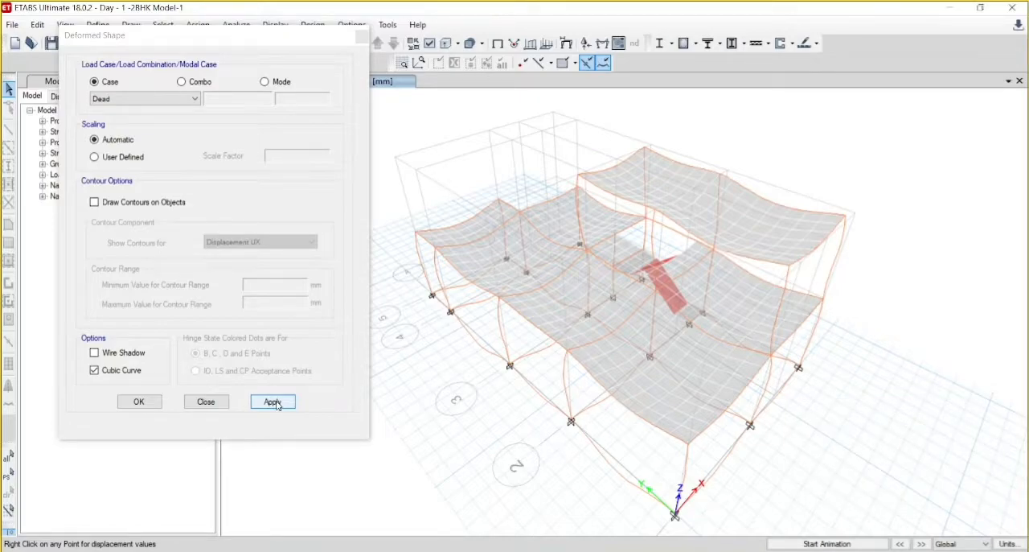
left_click(828, 543)
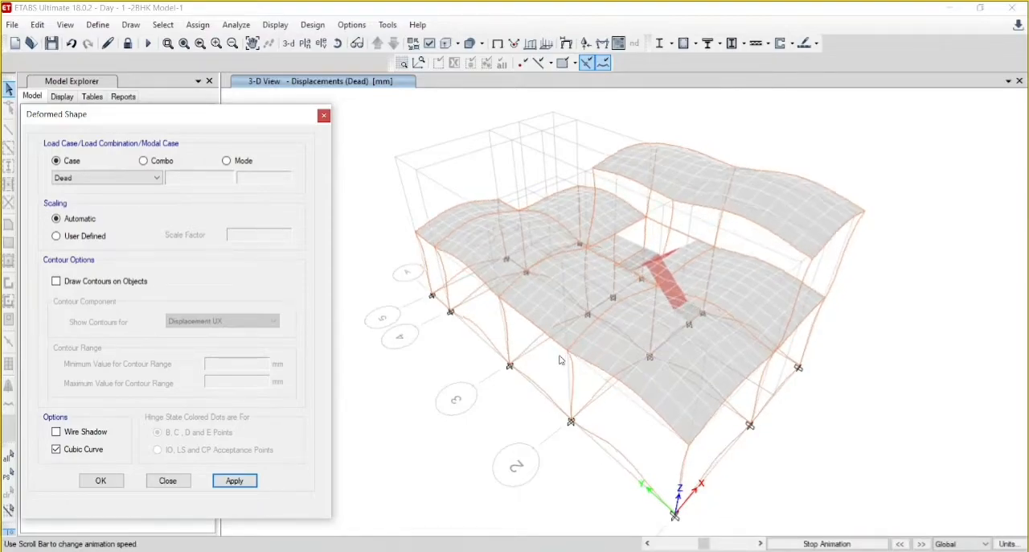
- Show the deformed shape for the Wind - x load case and animate it
left_click(107, 178)
left_click(97, 218)
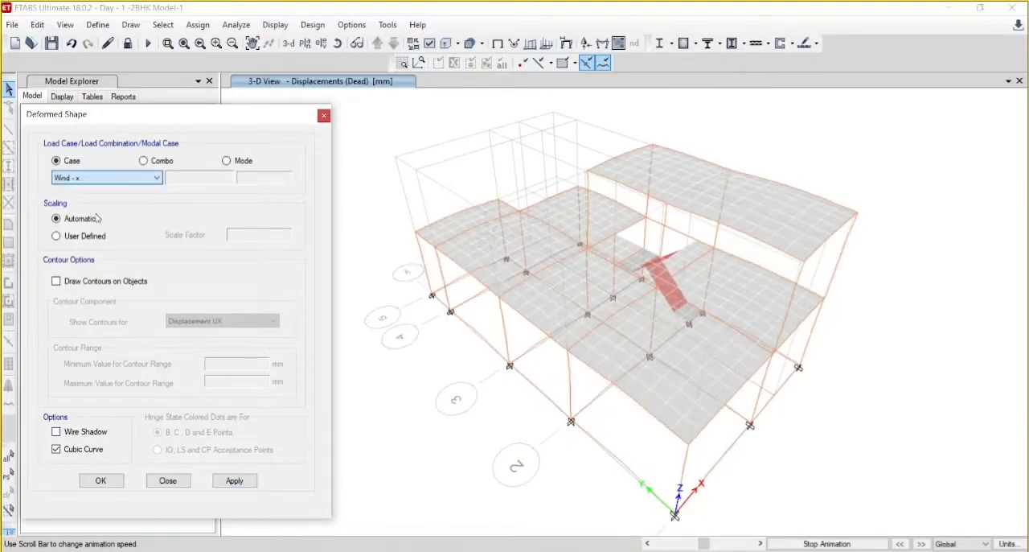
left_click(234, 480)
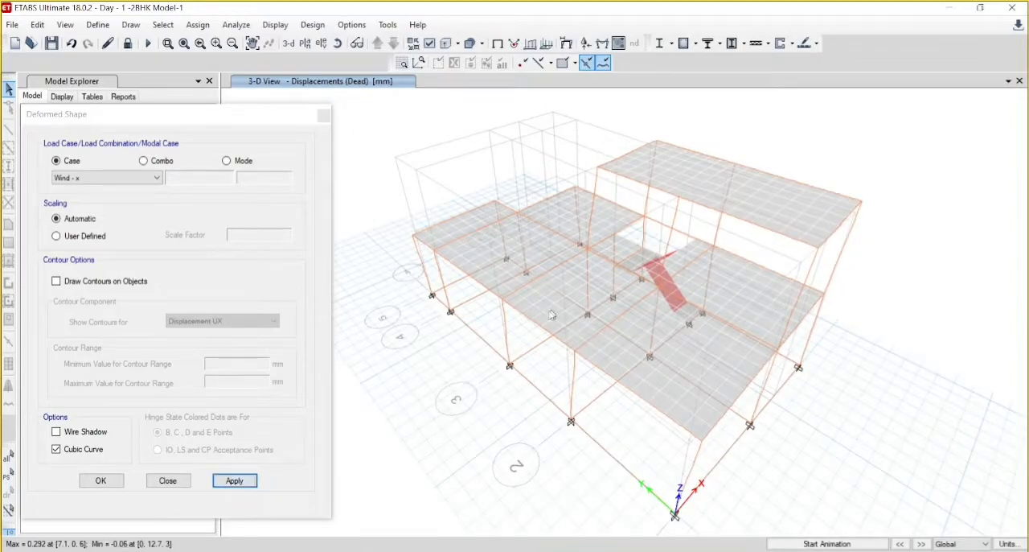
left_click(842, 543)
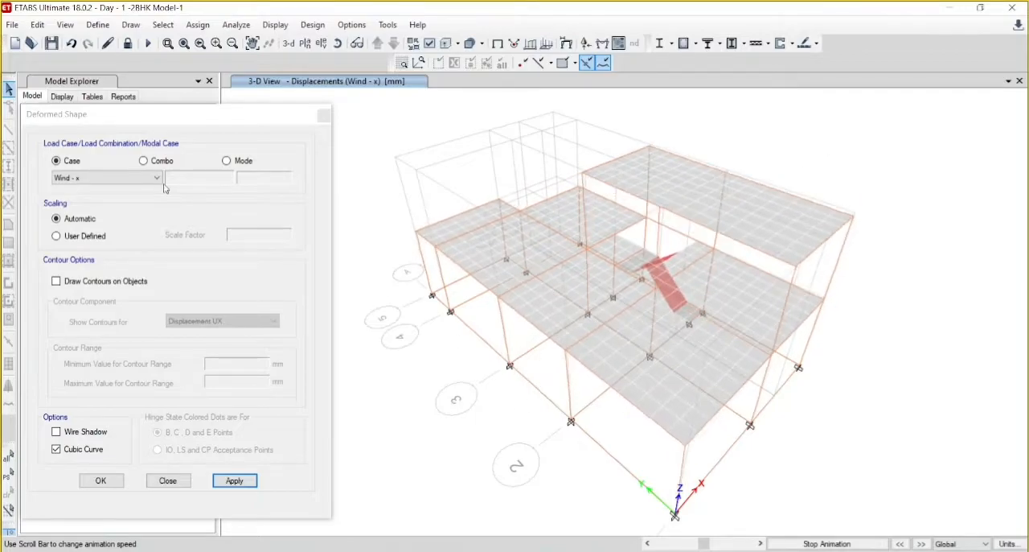
- Show the deformed shape for the Wind - y load case and animate it
left_click(132, 186)
left_click(132, 180)
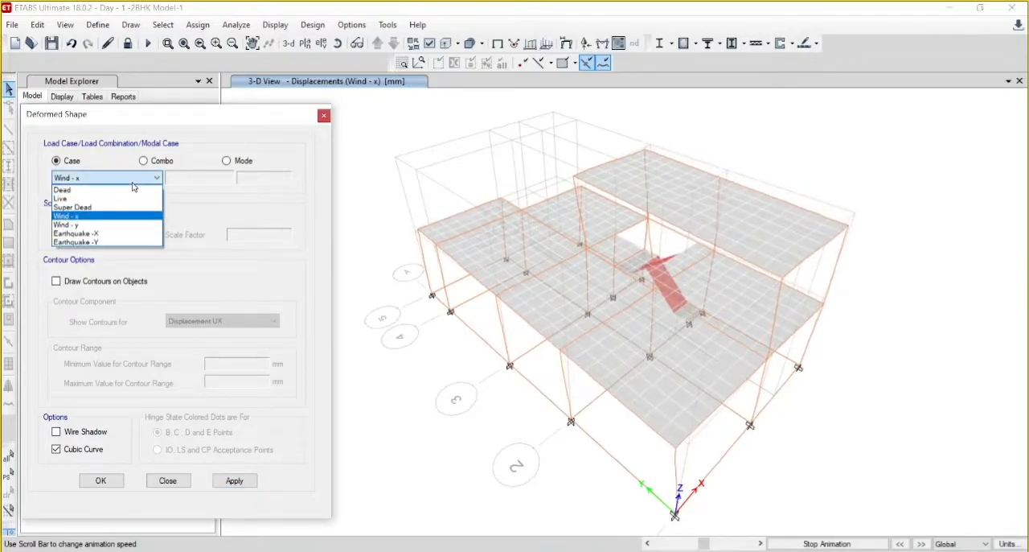
left_click(110, 222)
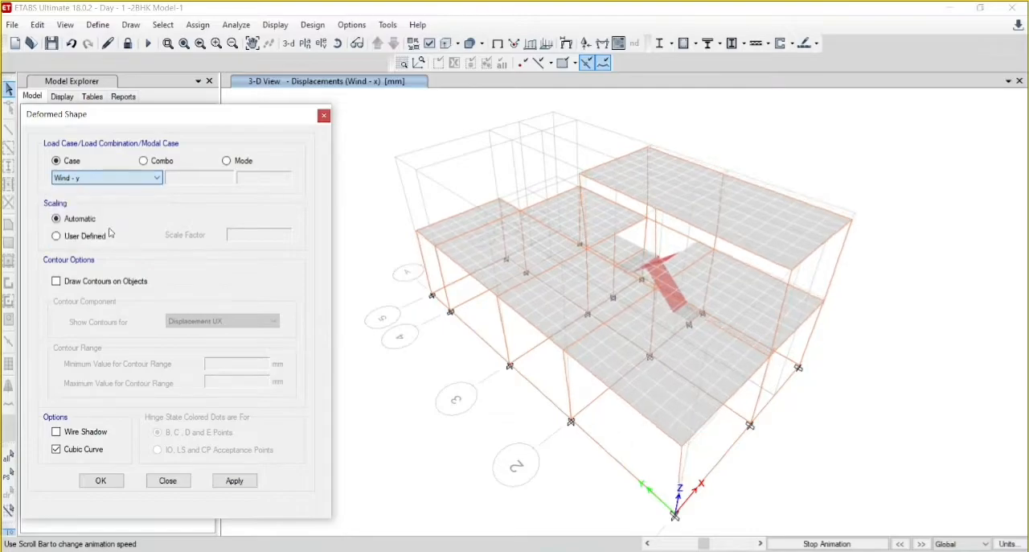
left_click(235, 480)
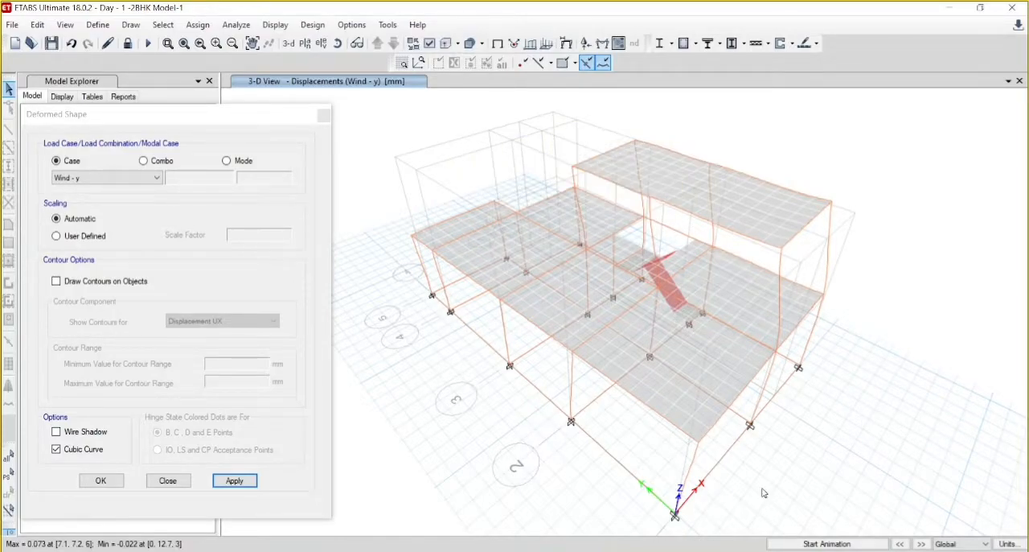
left_click(847, 544)
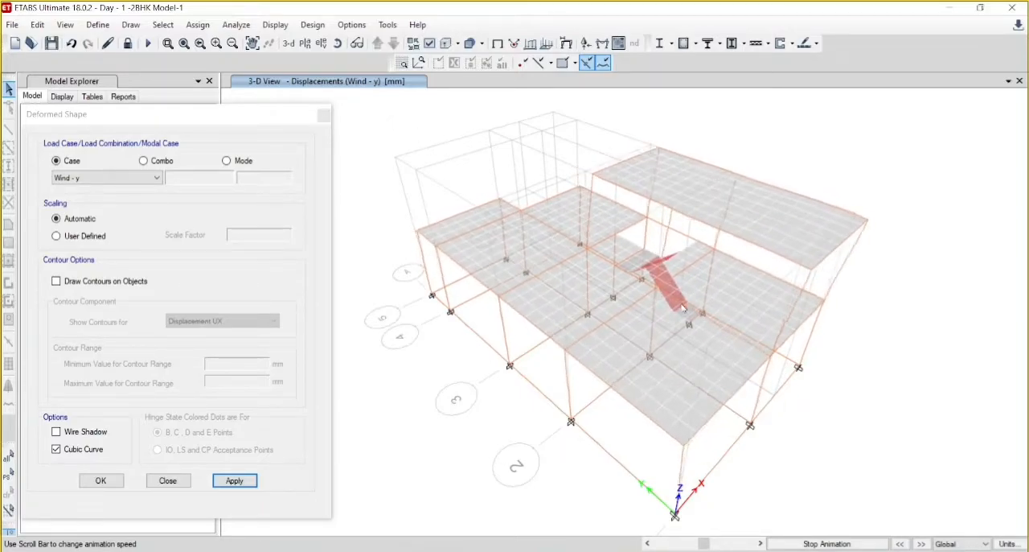
- Show the deformed shape for the Earthquake -X load case at step number 1 and animate it
left_click(104, 178)
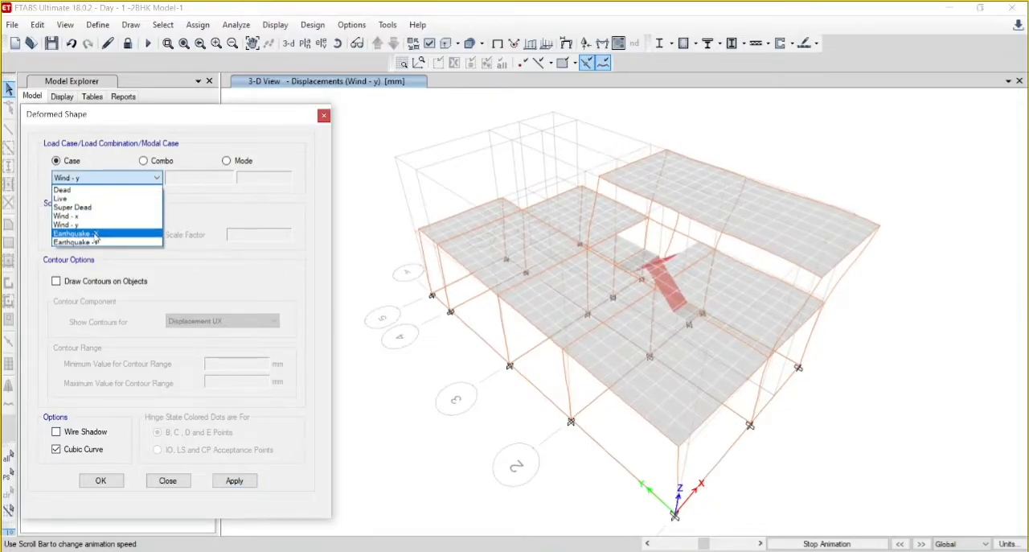
left_click(95, 233)
left_click(230, 482)
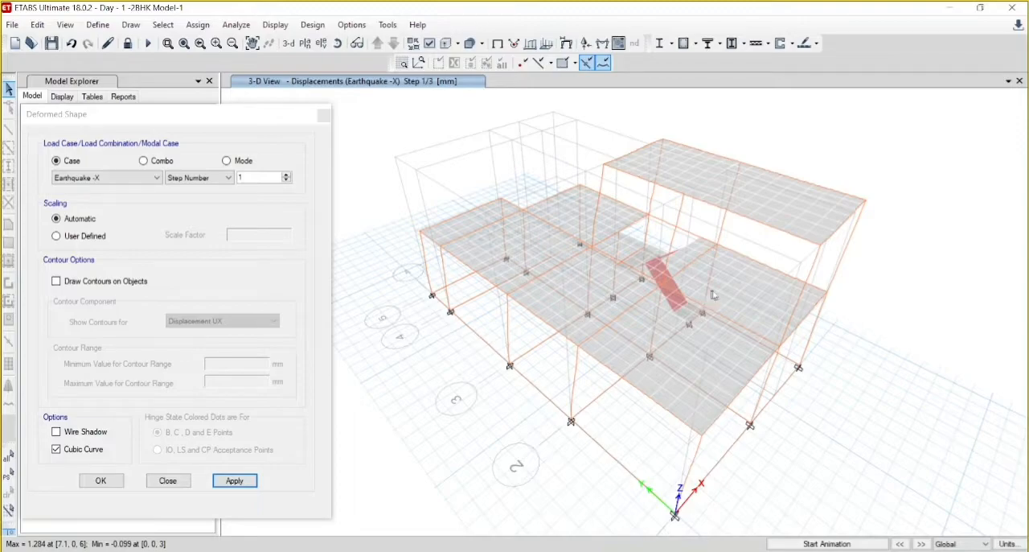
left_click(841, 547)
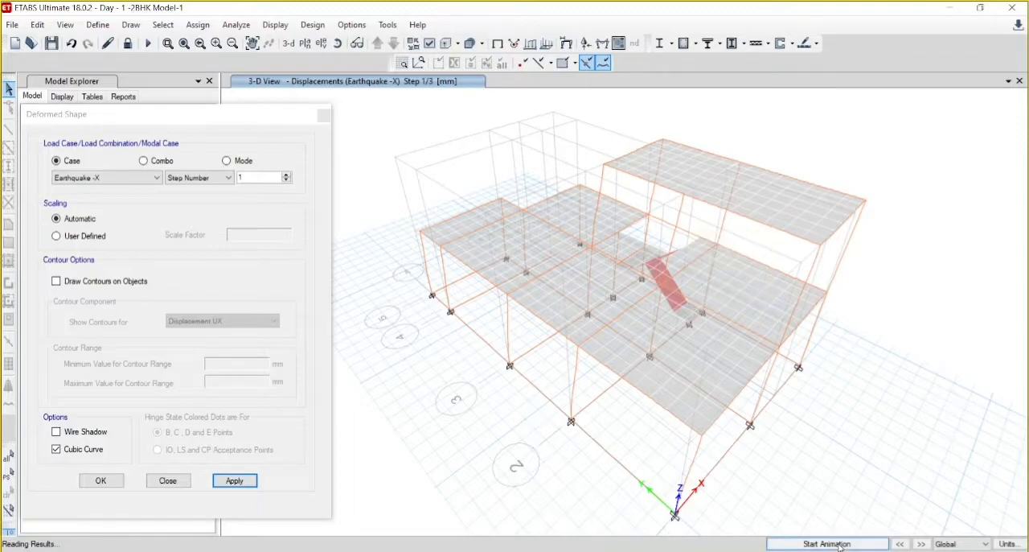
- Animate the deformed shape for the Earthquake -Y load case at step number 1, and close the deformed shape settings
left_click(119, 179)
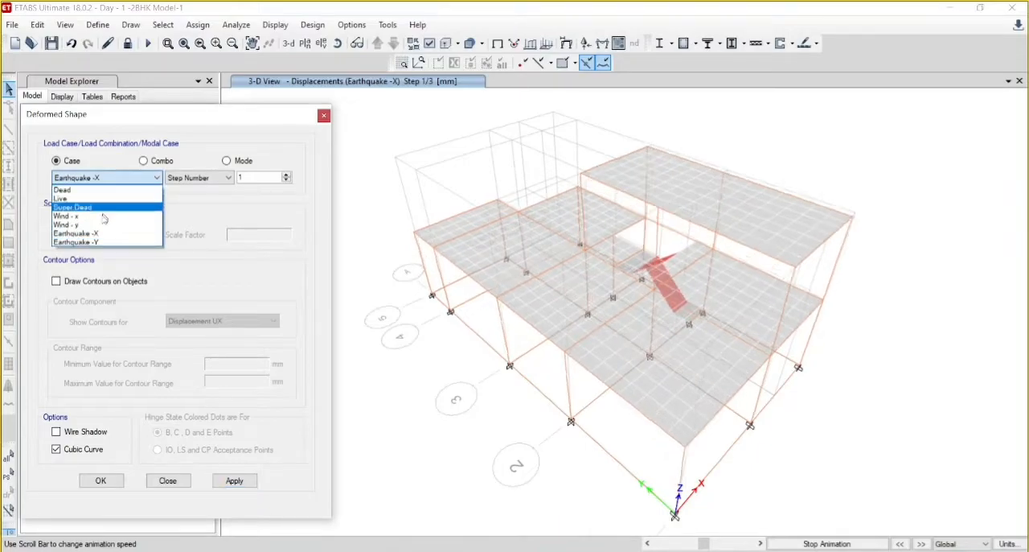
left_click(89, 242)
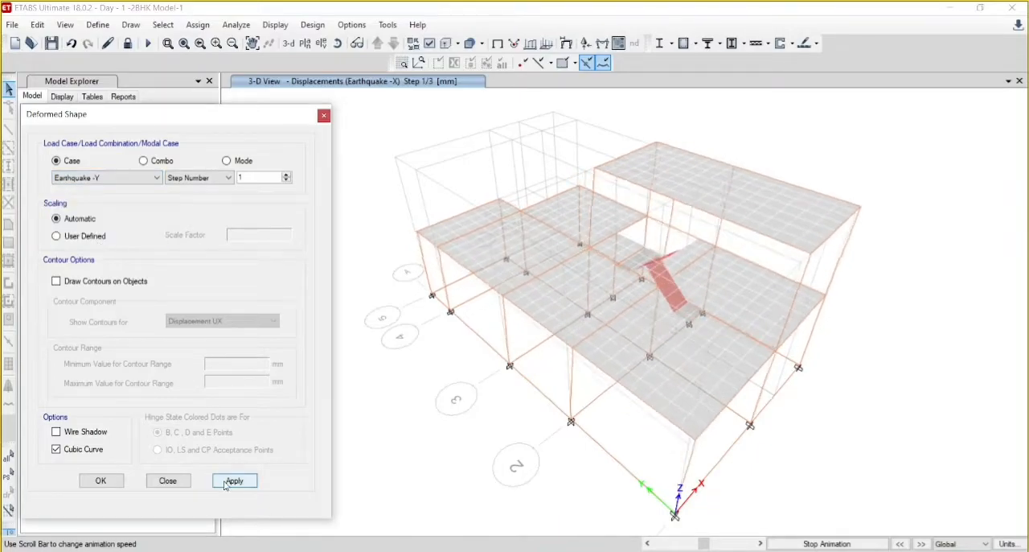
left_click(233, 480)
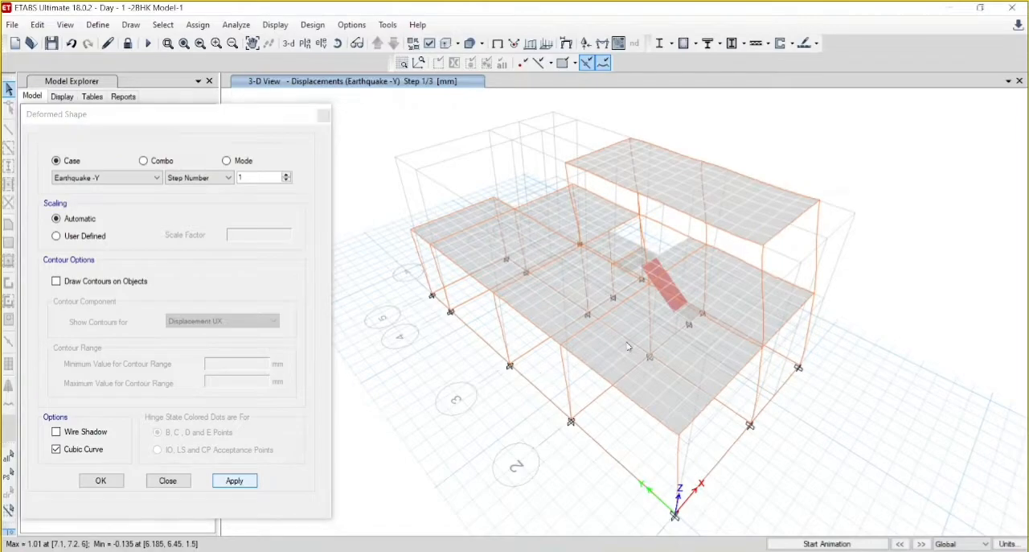
left_click(829, 544)
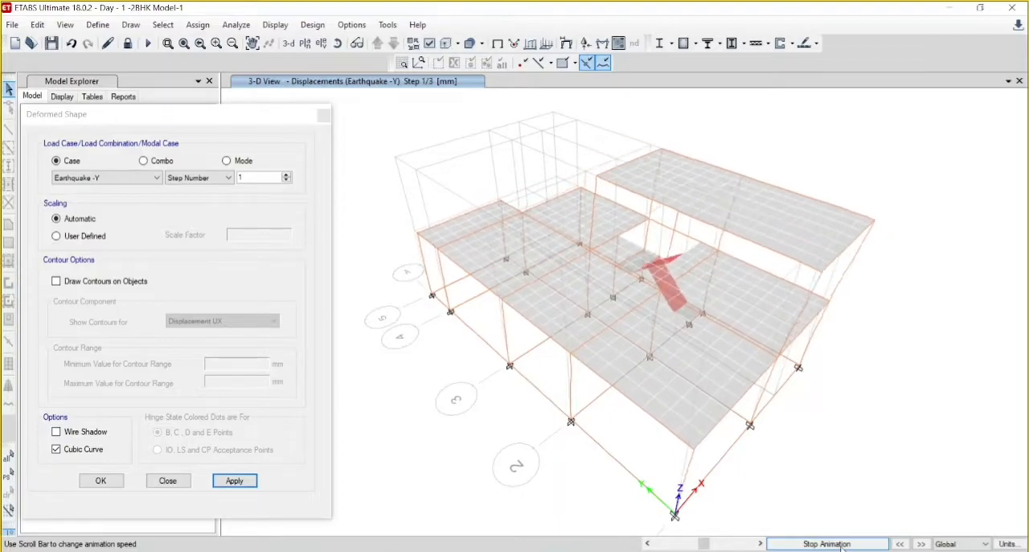
left_click(324, 117)
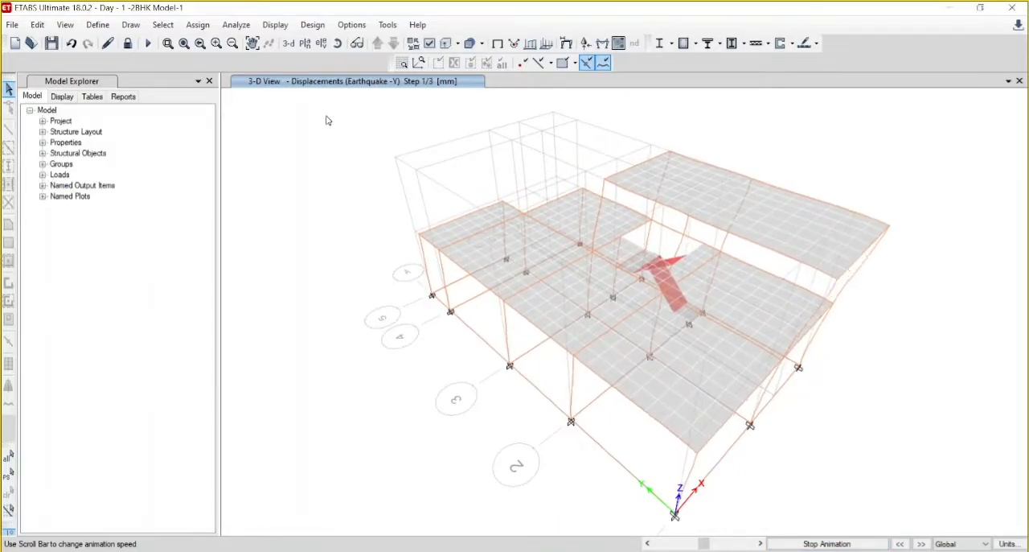
- Display the support reactions for the Dead load case in tabulated form with all force and moment components
left_click(587, 45)
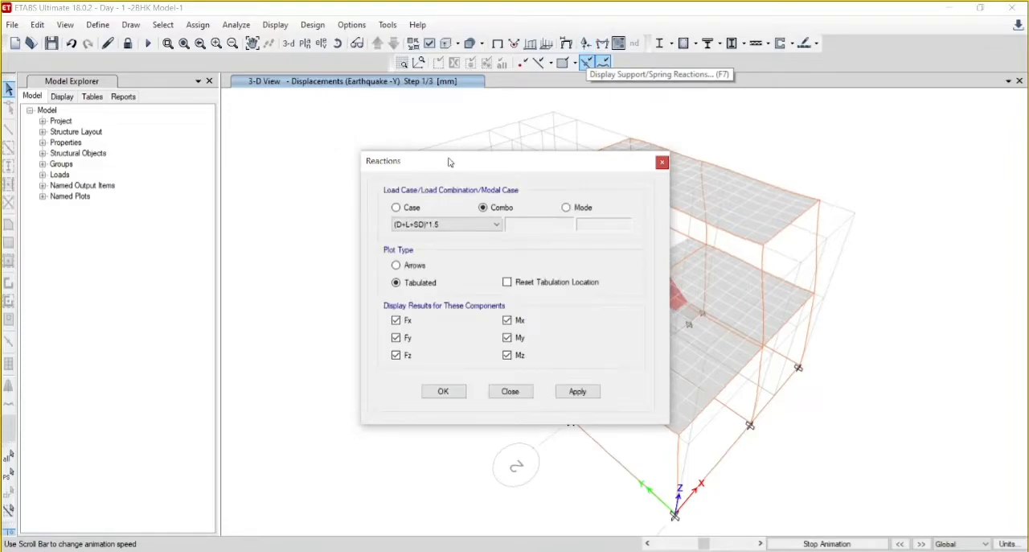
left_click_drag(450, 163, 386, 126)
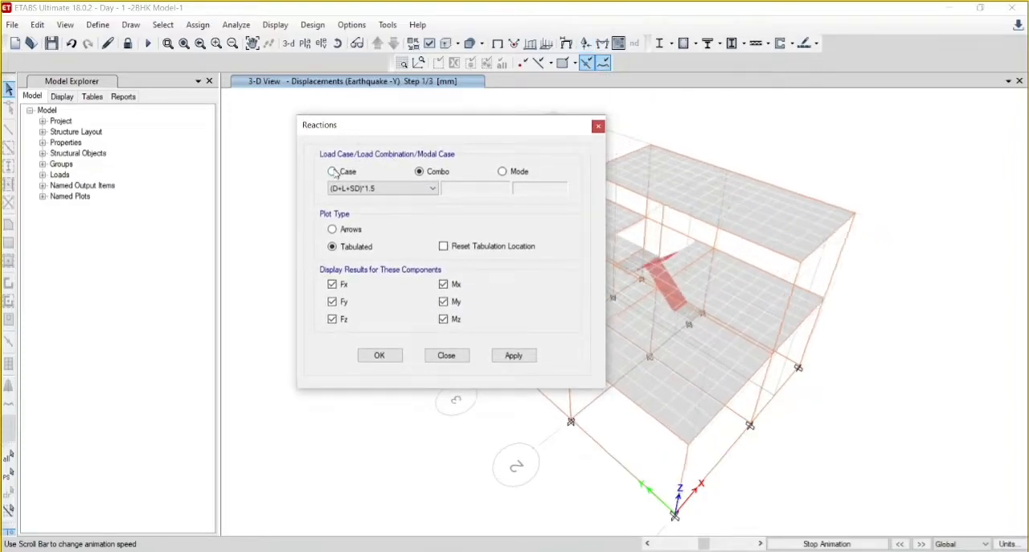
left_click(333, 172)
left_click(404, 189)
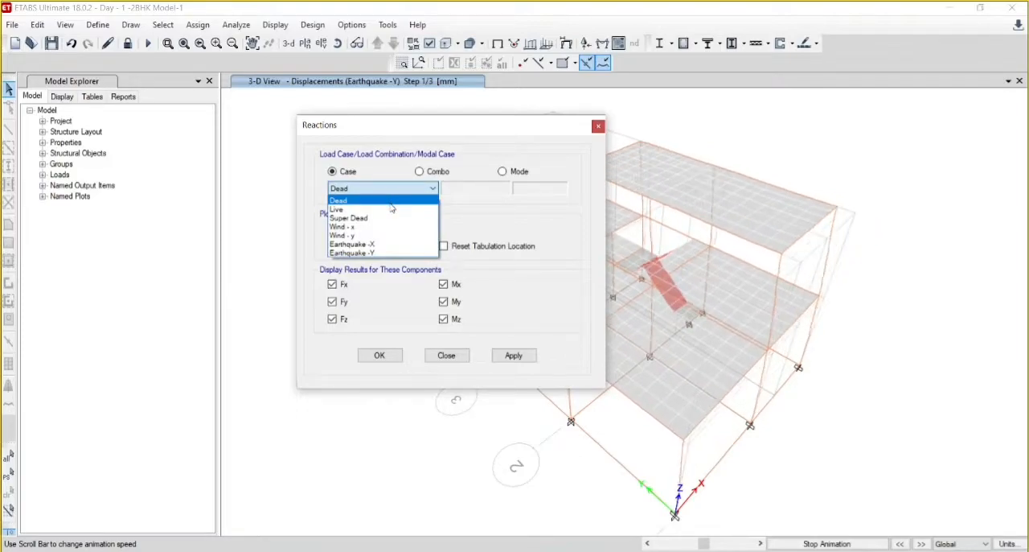
left_click(391, 203)
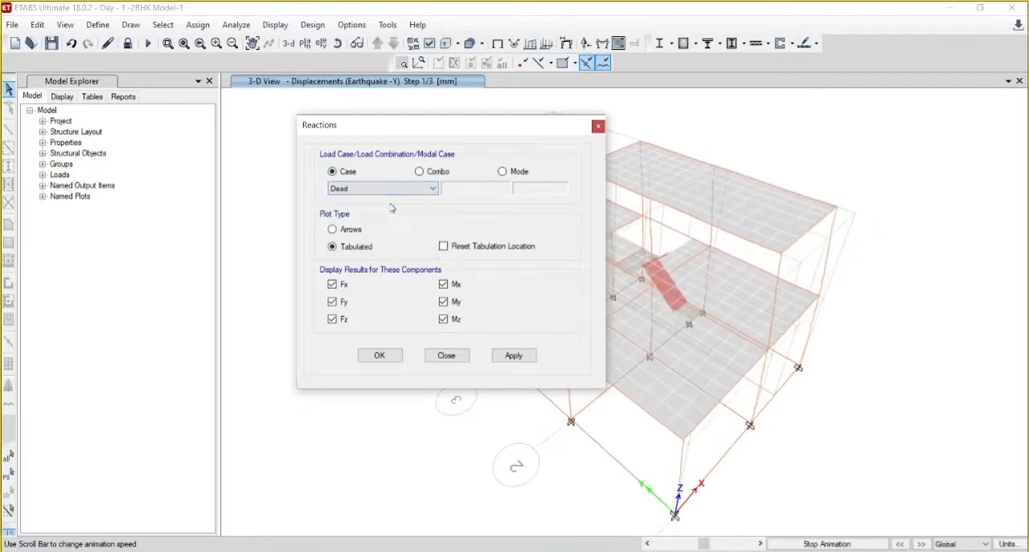
left_click(514, 355)
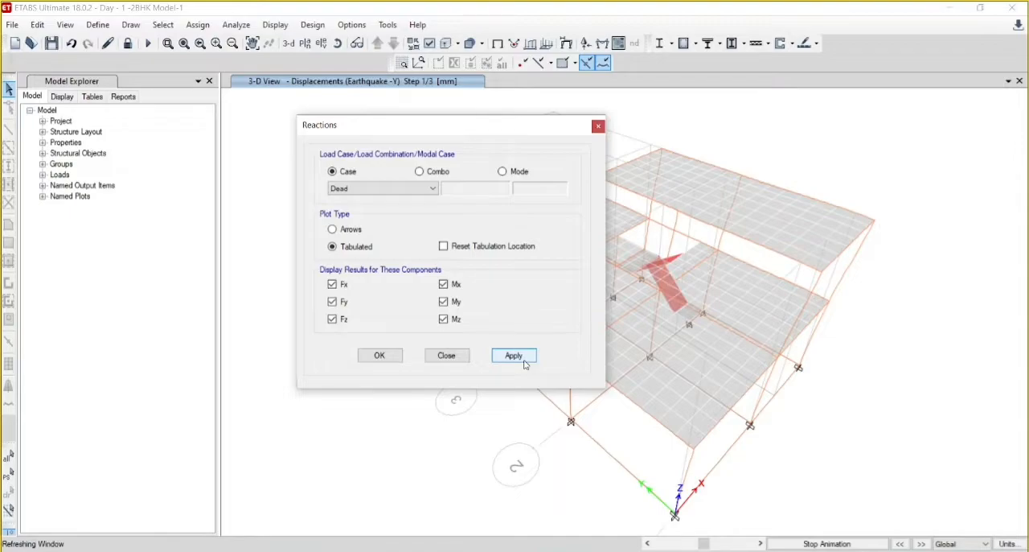
- Enable resetting of the tabulation location for the reactions and stop the running animation
left_click_drag(438, 132, 255, 128)
left_click(261, 242)
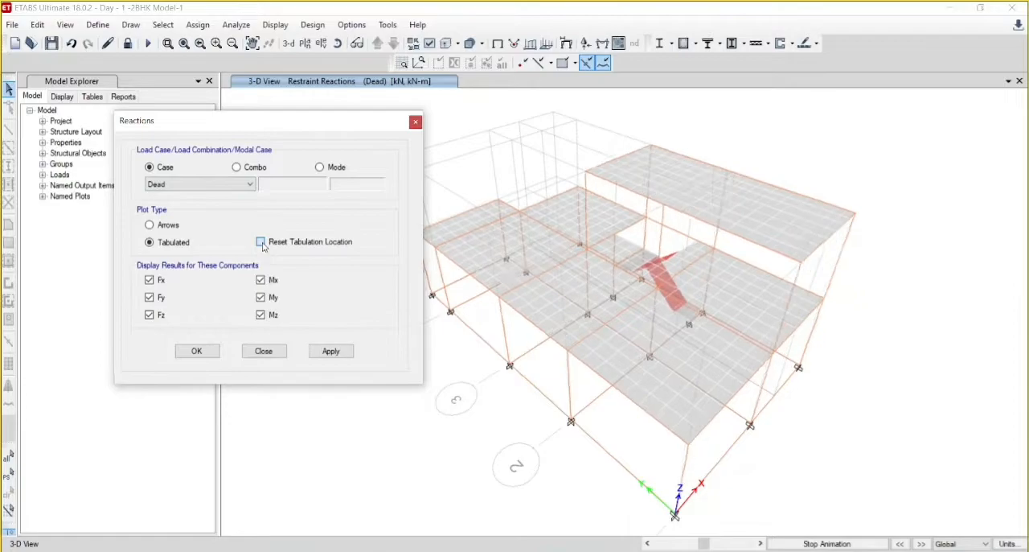
left_click(824, 545)
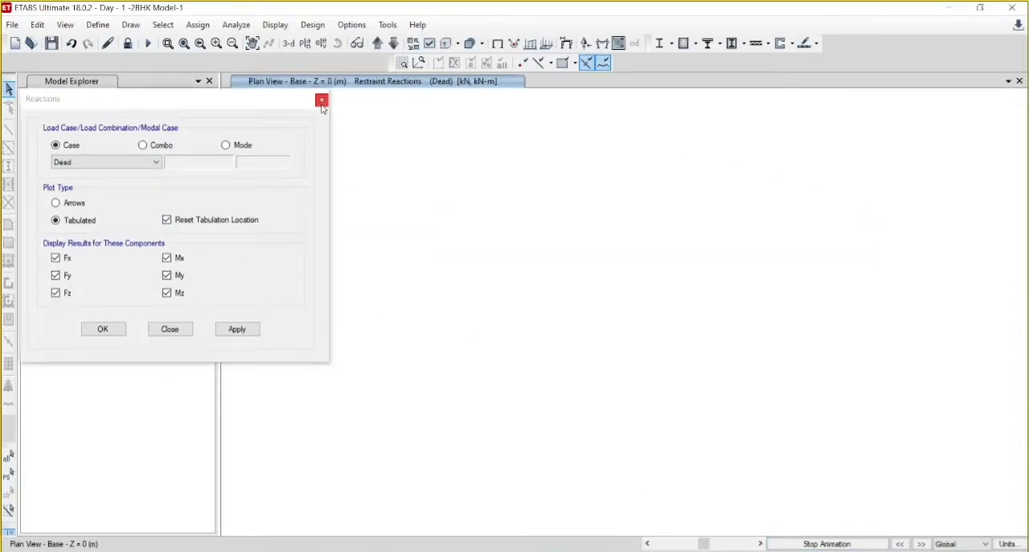
- Add a new window showing the 3-D view of the Dead load reactions, and close the blank Base plan window
left_click(1009, 82)
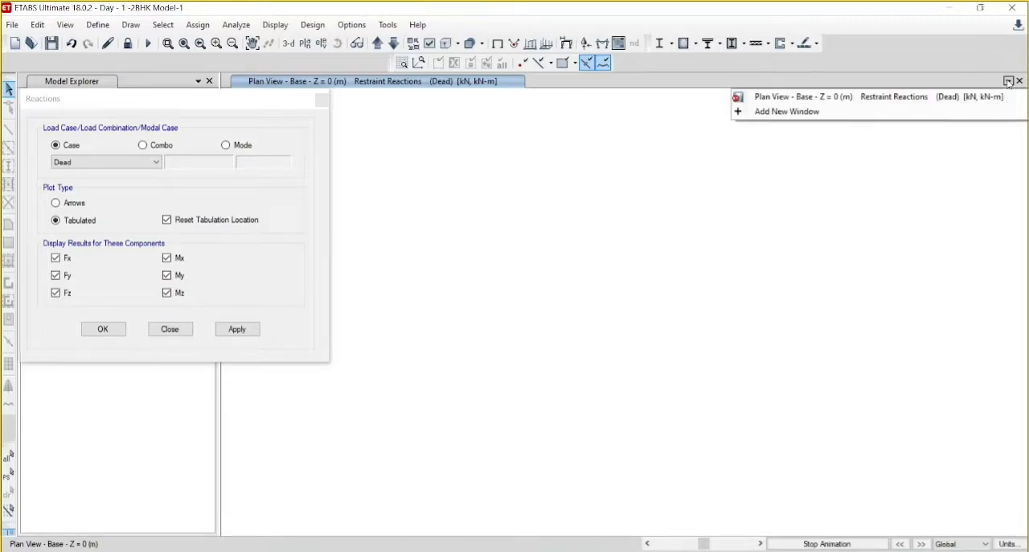
left_click(857, 112)
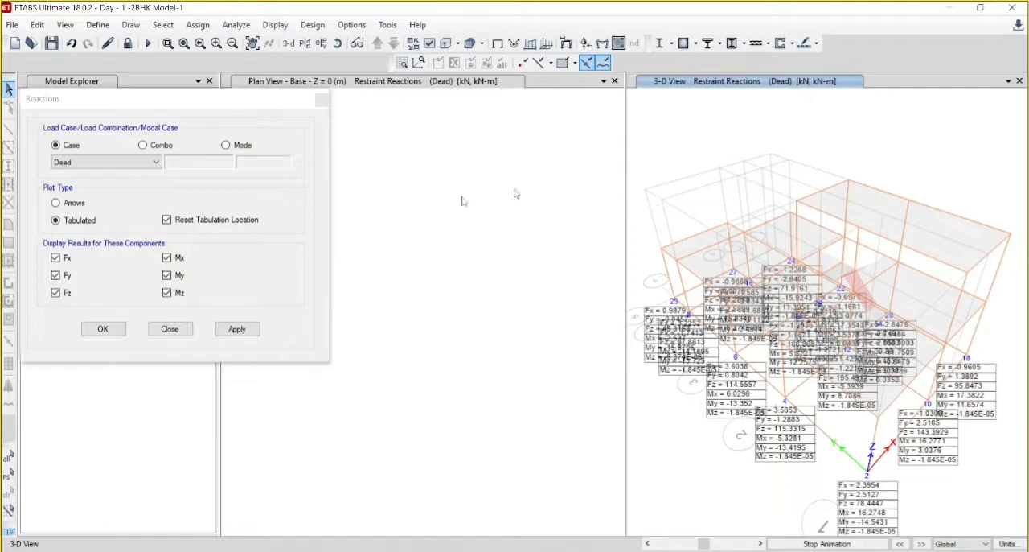
left_click(615, 82)
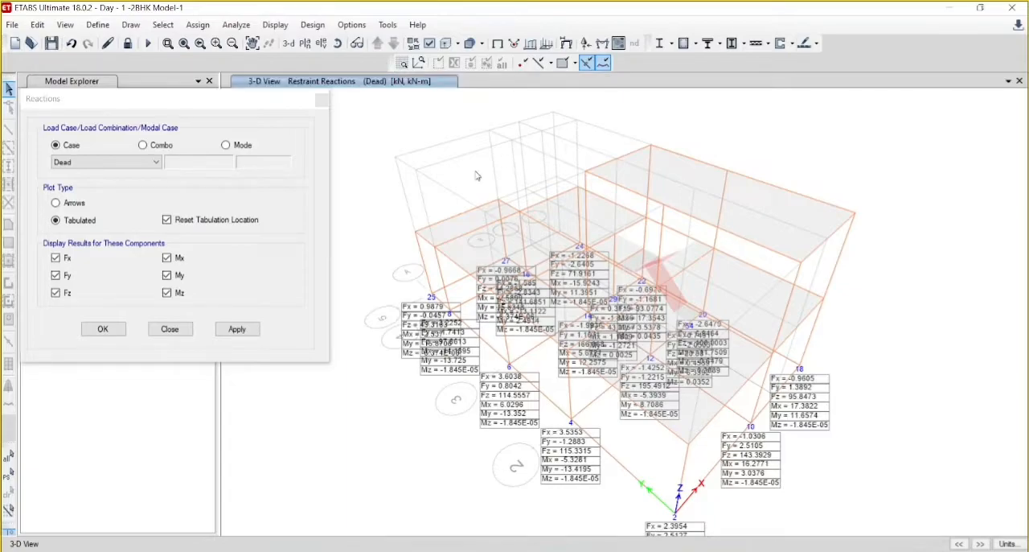
- Set the view to the plan at the Base level to show the Dead load reactions
left_click(305, 44)
left_click(174, 291)
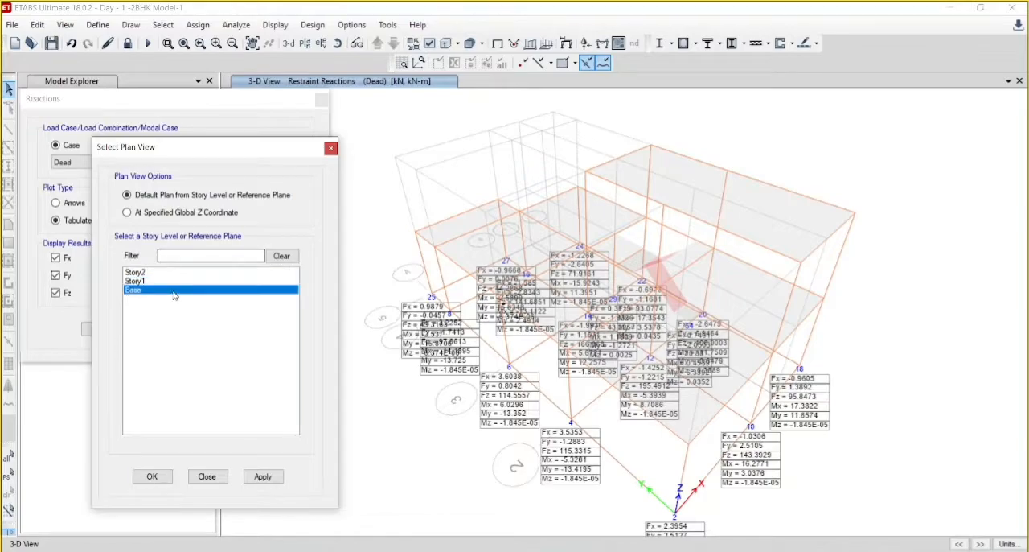
left_click(265, 476)
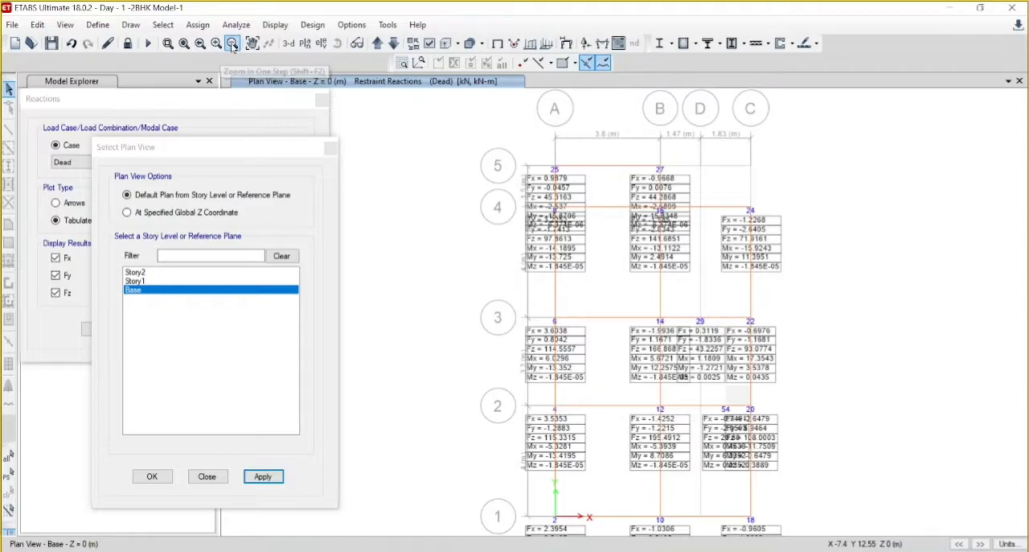
- Examine the tabulated Dead load reactions at the base joints along grids 2 and 3, and close the plan view selection
left_click(233, 43)
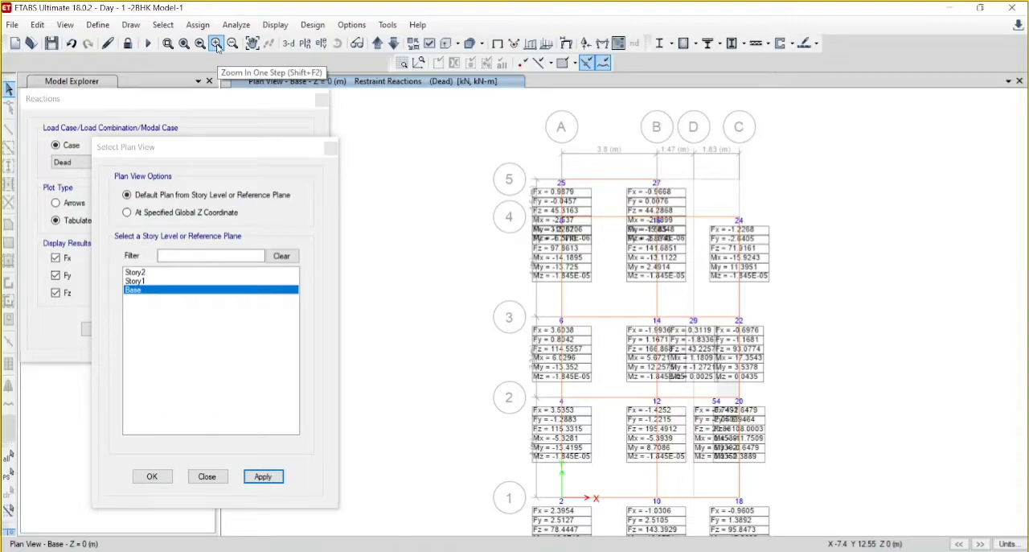
left_click(217, 46)
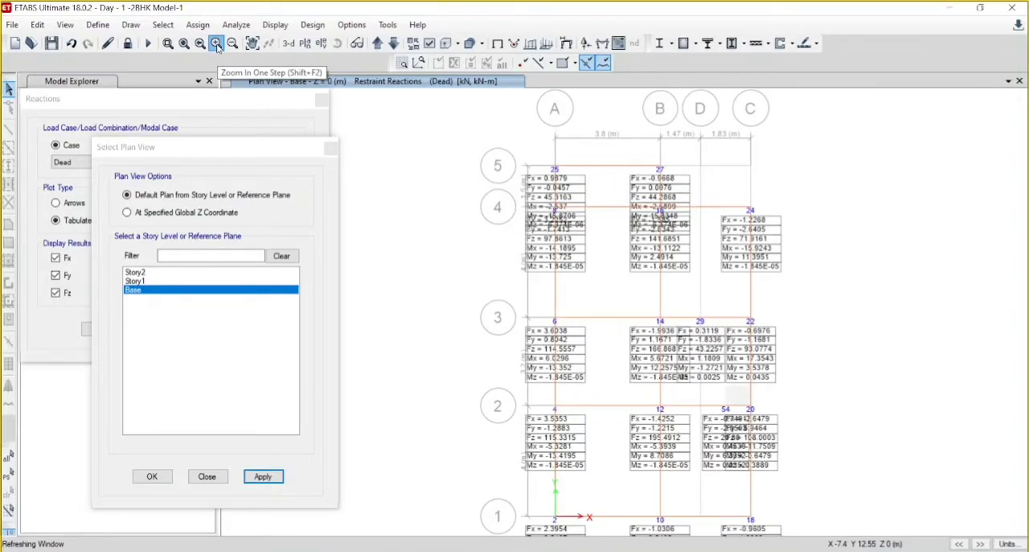
left_click(218, 45)
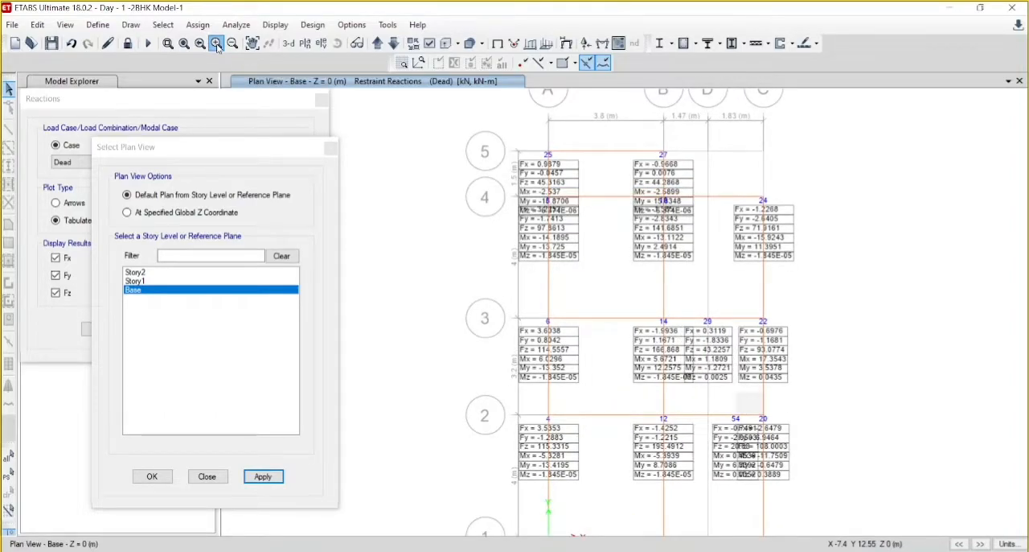
left_click(217, 45)
left_click(217, 45)
left_click(218, 45)
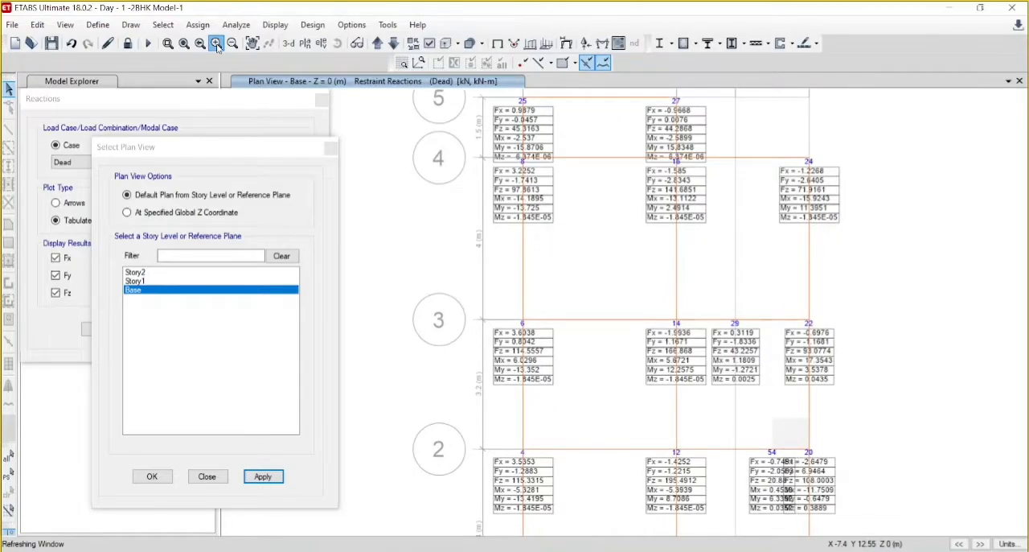
left_click(217, 46)
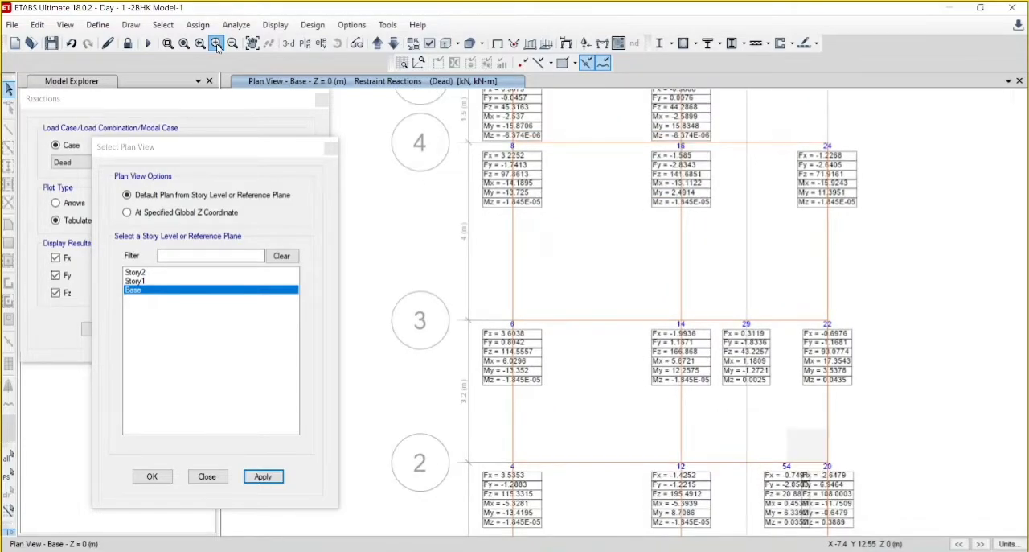
left_click(217, 45)
left_click(217, 46)
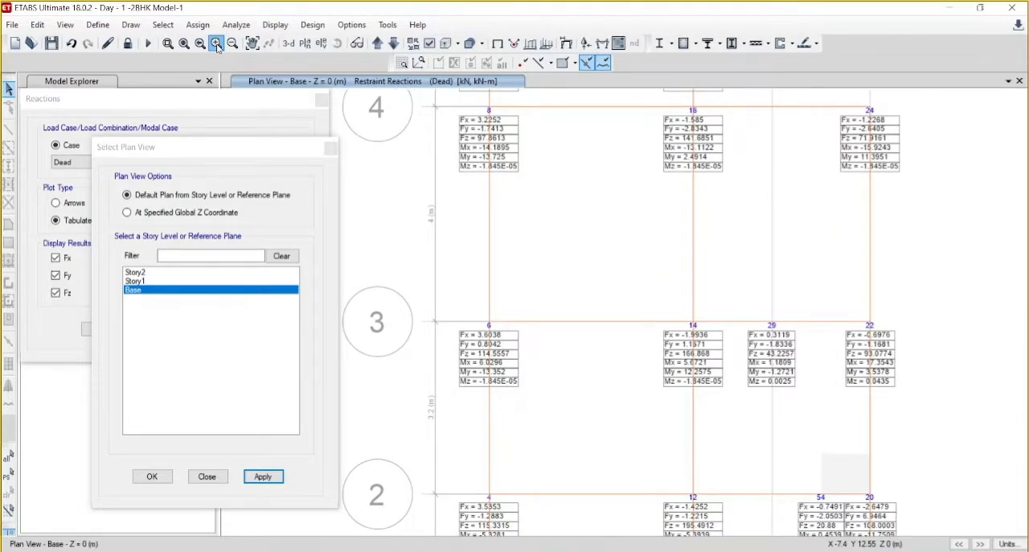
left_click(217, 46)
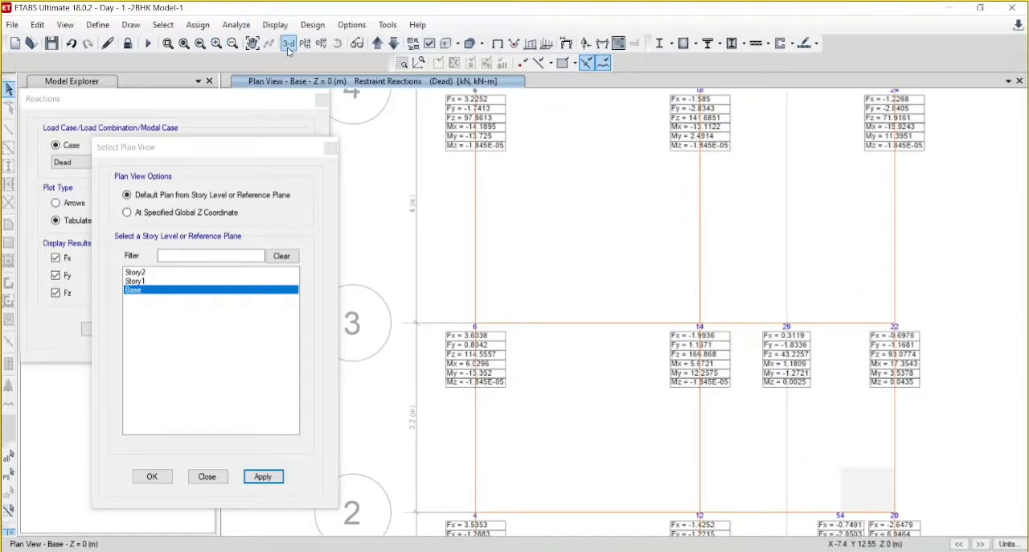
left_click(251, 43)
left_click_drag(673, 362, 622, 202)
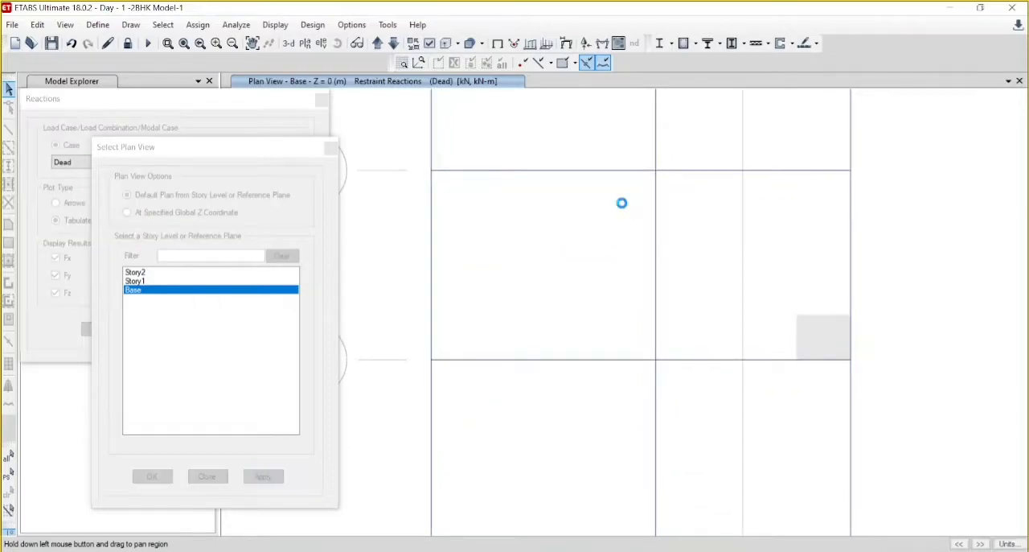
left_click(331, 149)
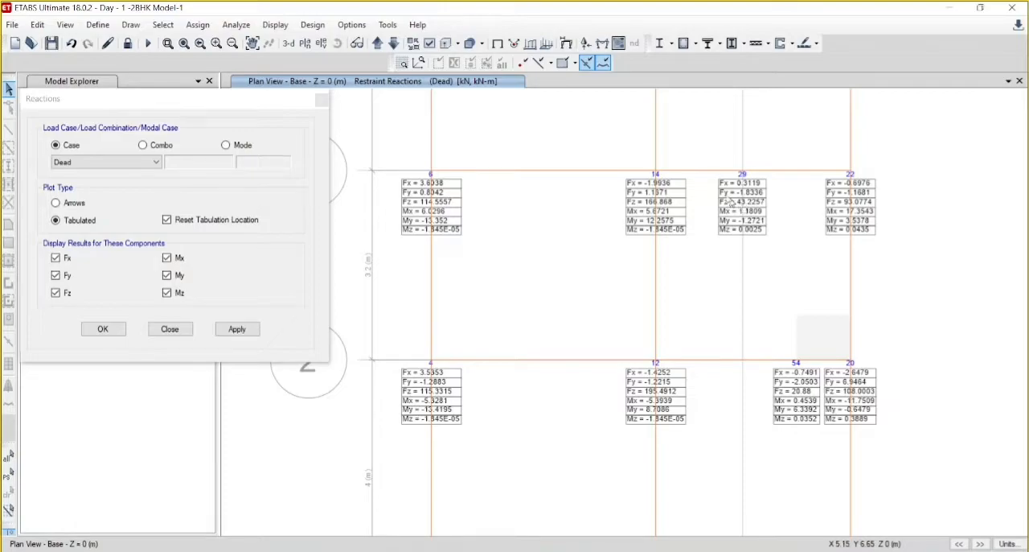
- Display the tabulated base reactions for the Live load case
left_click(129, 162)
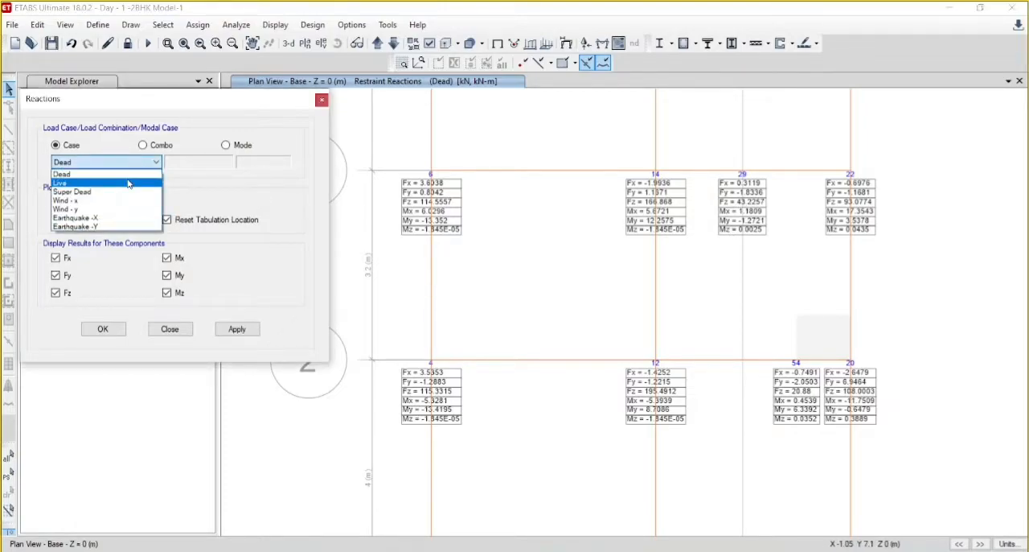
left_click(129, 183)
left_click(241, 333)
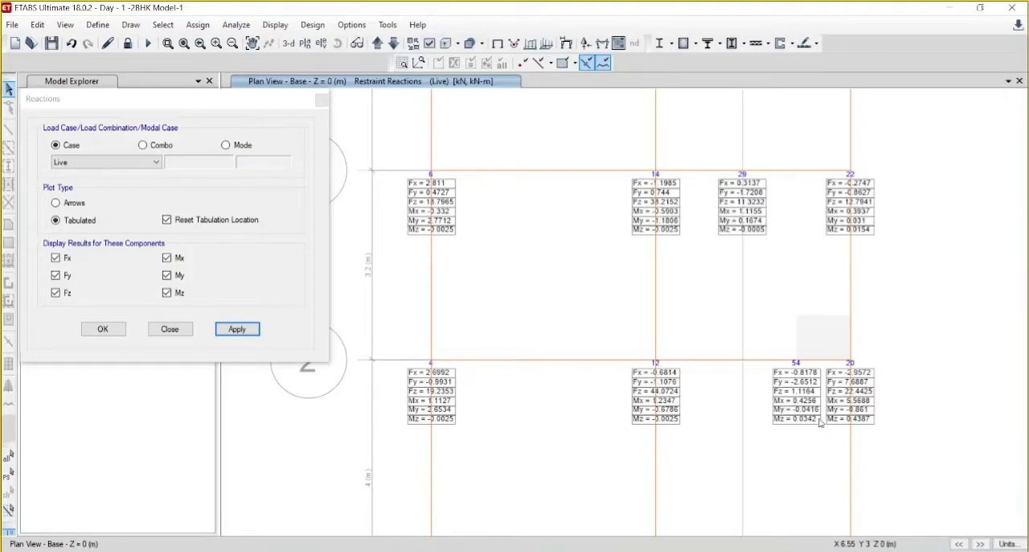
- Display the tabulated base reactions for the Earthquake -X load case at step number 1
left_click(133, 163)
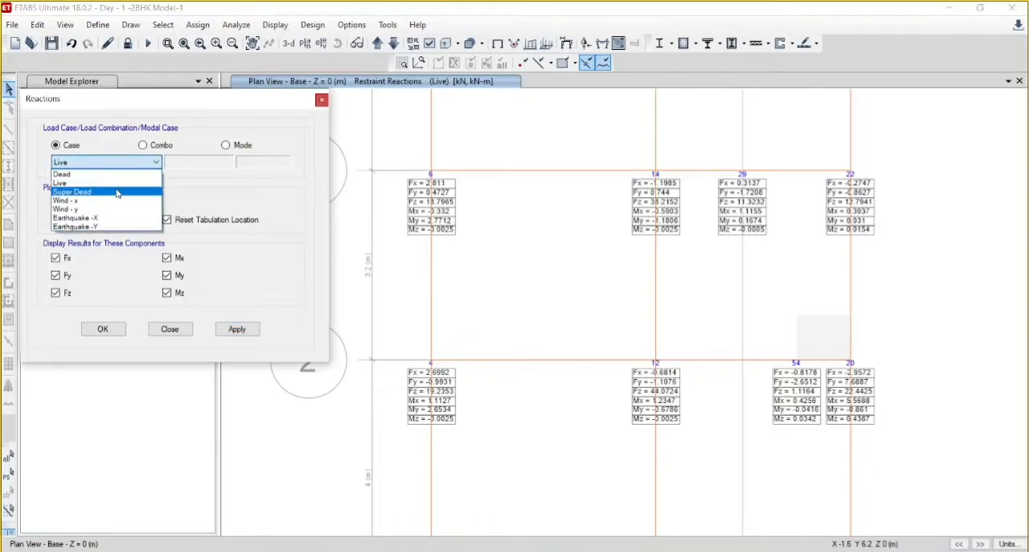
left_click(101, 218)
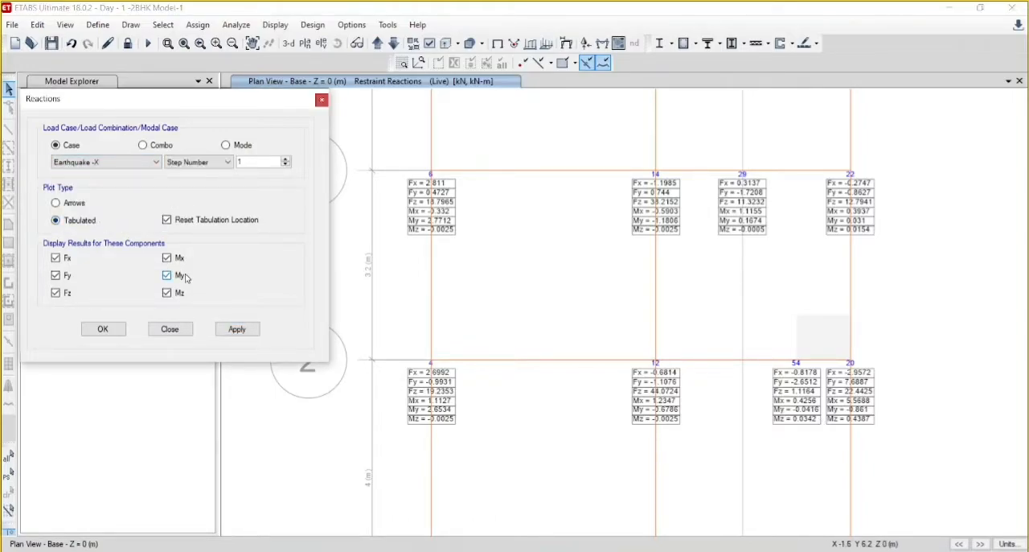
left_click(235, 329)
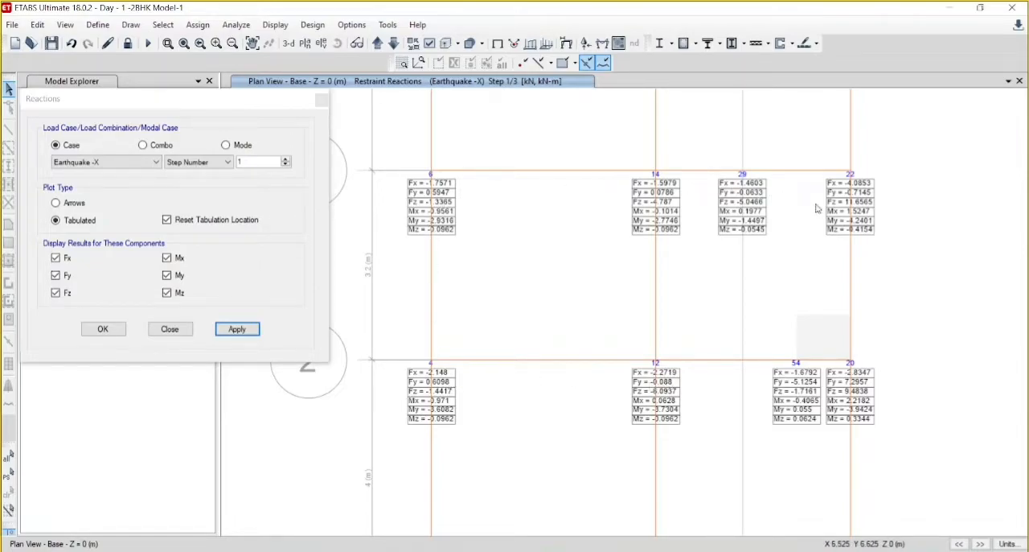
- Display the tabulated base reactions for the Earthquake -Y load case at step number 1
left_click(141, 162)
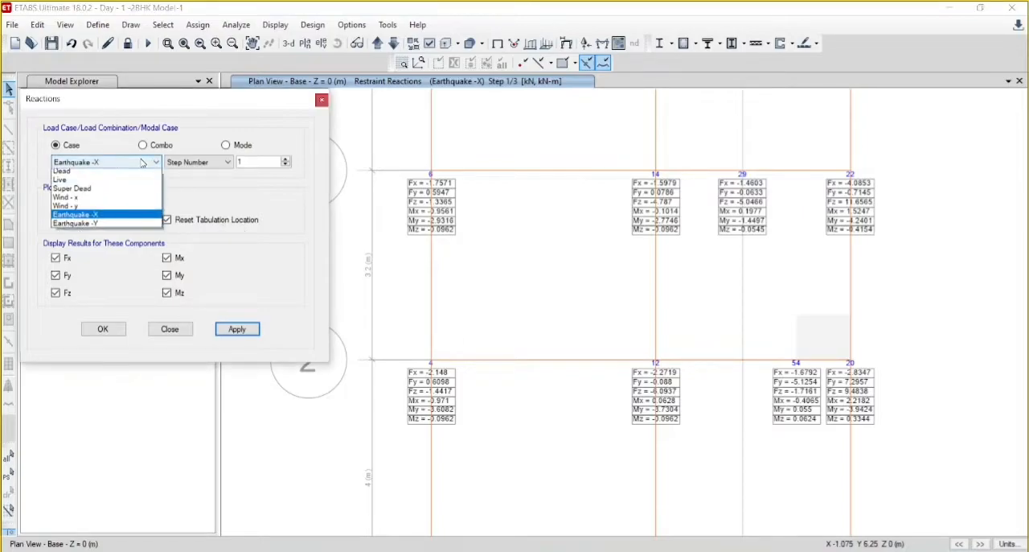
left_click(100, 227)
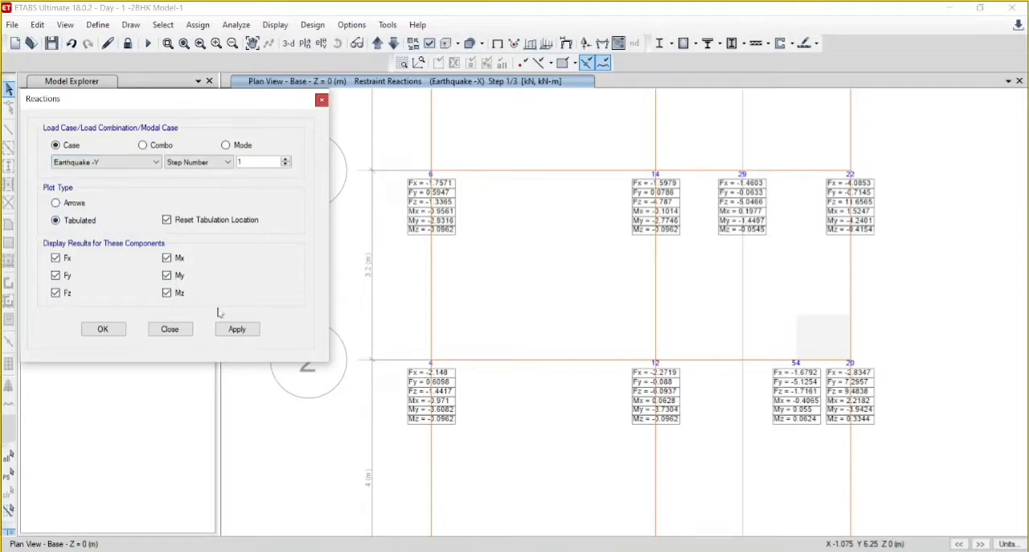
left_click(251, 333)
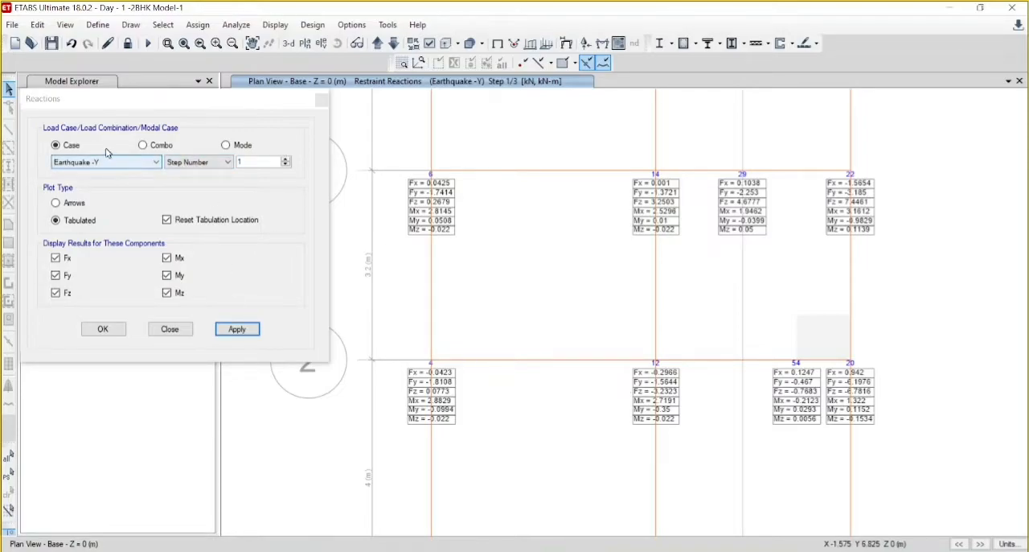
- Display the tabulated base reactions for the load combination (D+SD-E-X)*1.5 at step number 1
left_click(143, 145)
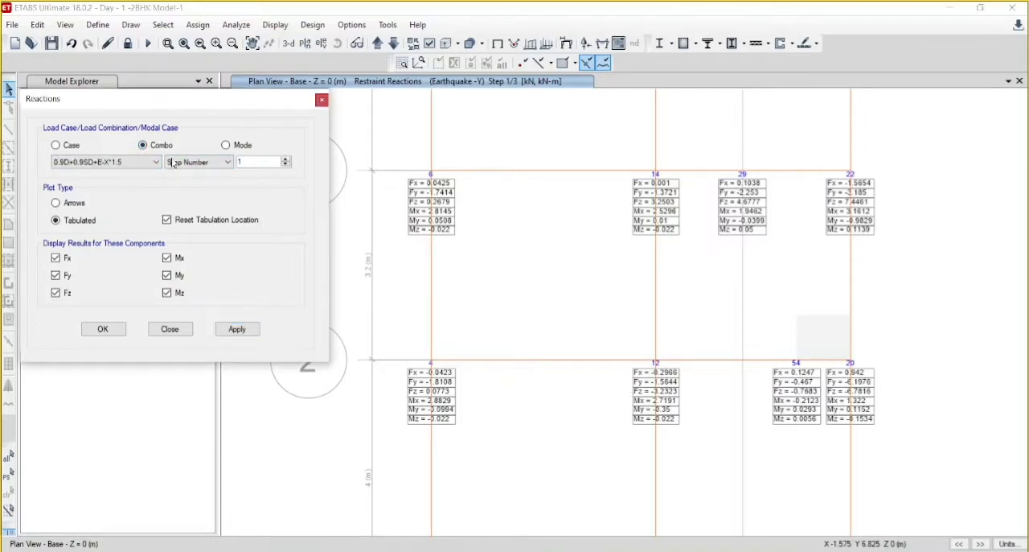
left_click(140, 163)
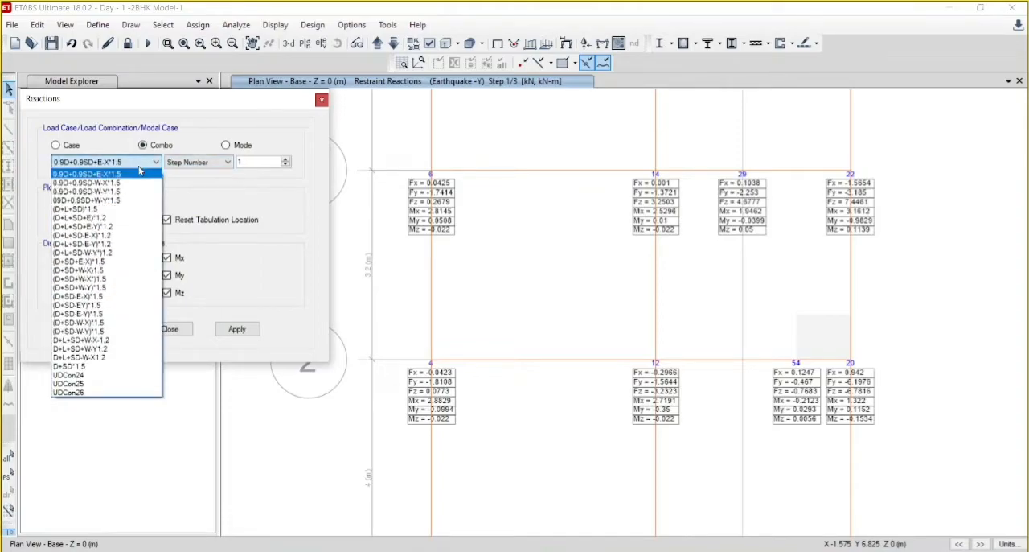
left_click(114, 297)
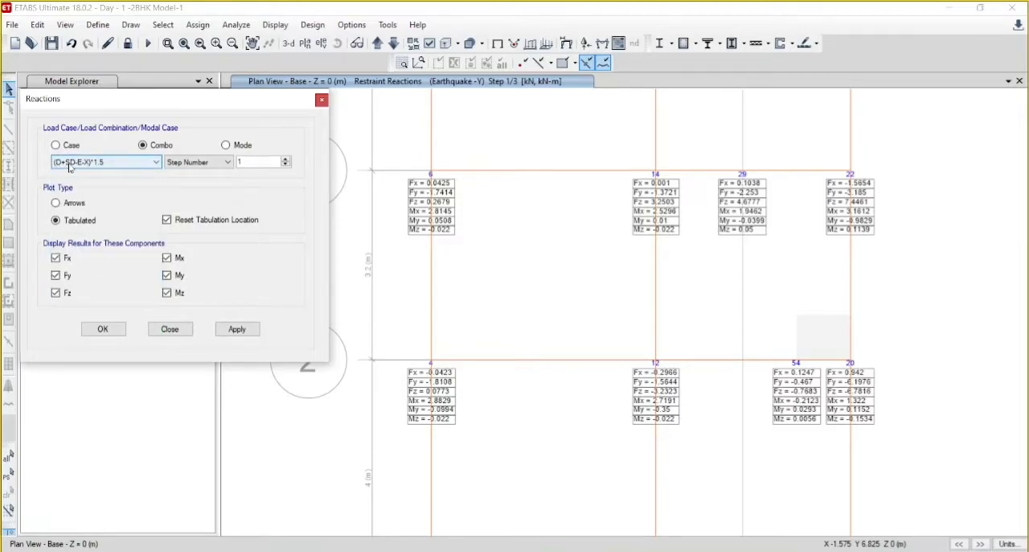
left_click(244, 332)
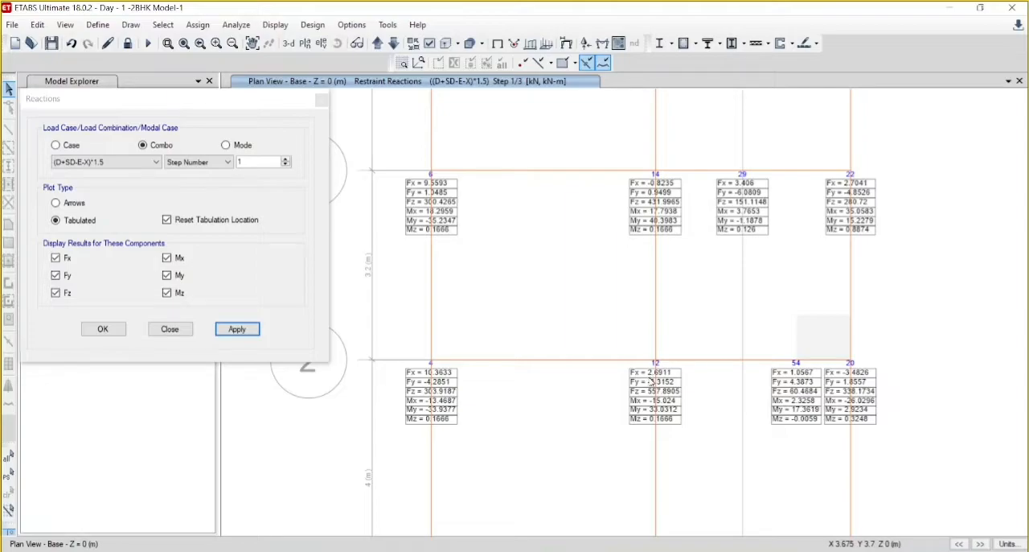
- Display the tabulated base reactions for the load combination (D+L+SD+E-Y)*1.2 at step number 1
left_click(129, 170)
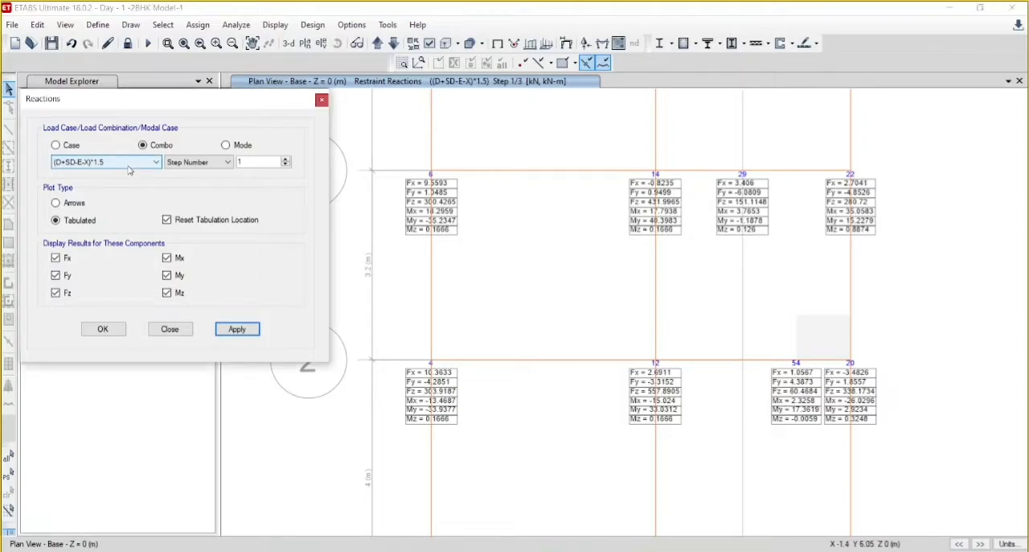
left_click(120, 162)
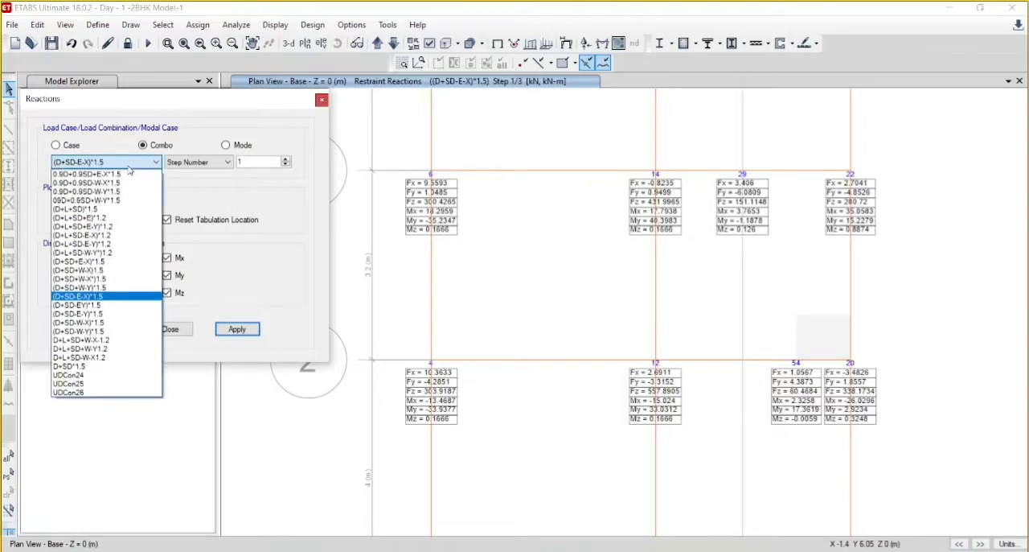
left_click(116, 227)
left_click(238, 330)
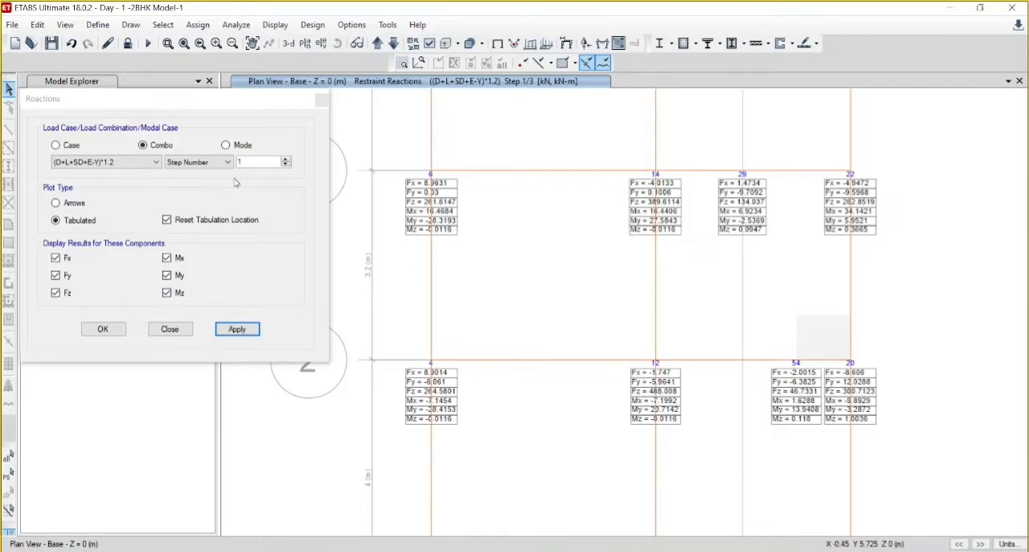
- Display the tabulated base reactions for the load combination (D+SD+W-X)1.5
left_click(120, 163)
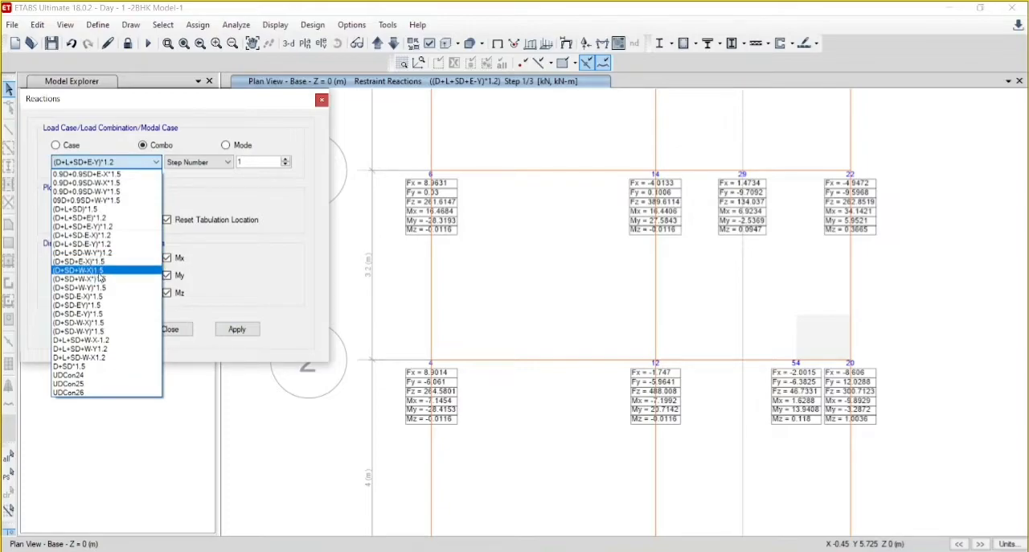
left_click(99, 279)
left_click(237, 330)
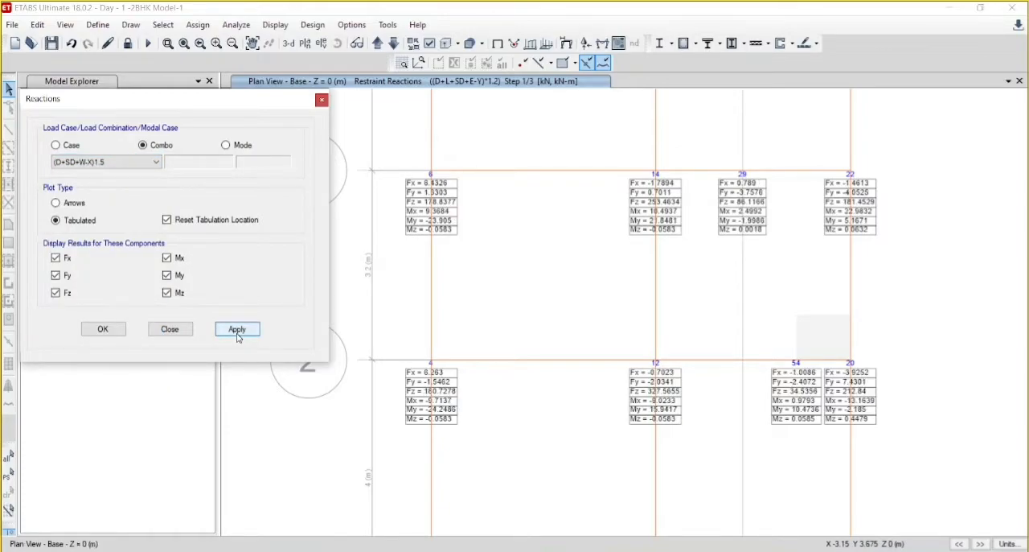
- Display the tabulated base reactions for the load combination (D+SD+W-X*)1.5 and finish the reactions display
left_click(123, 163)
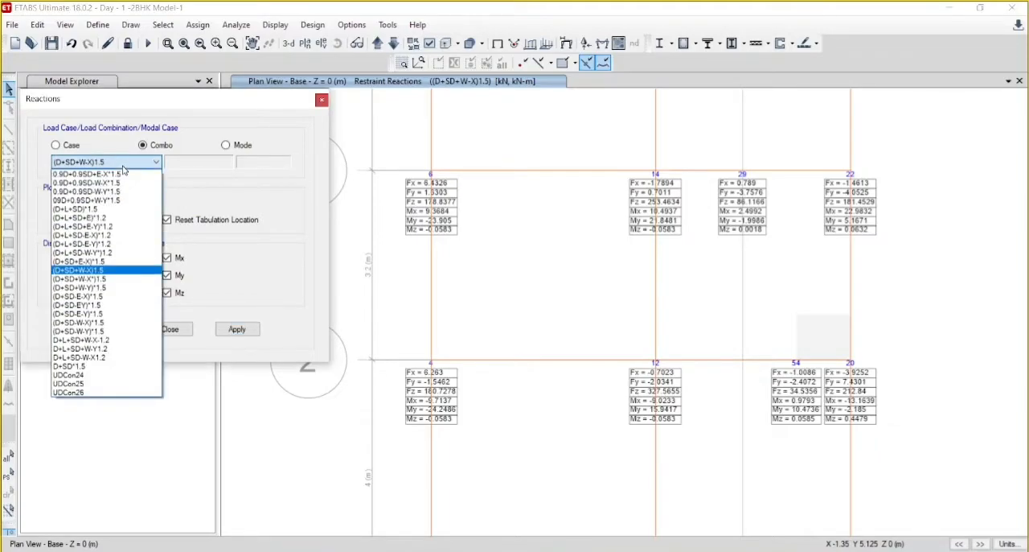
left_click(107, 280)
left_click(255, 332)
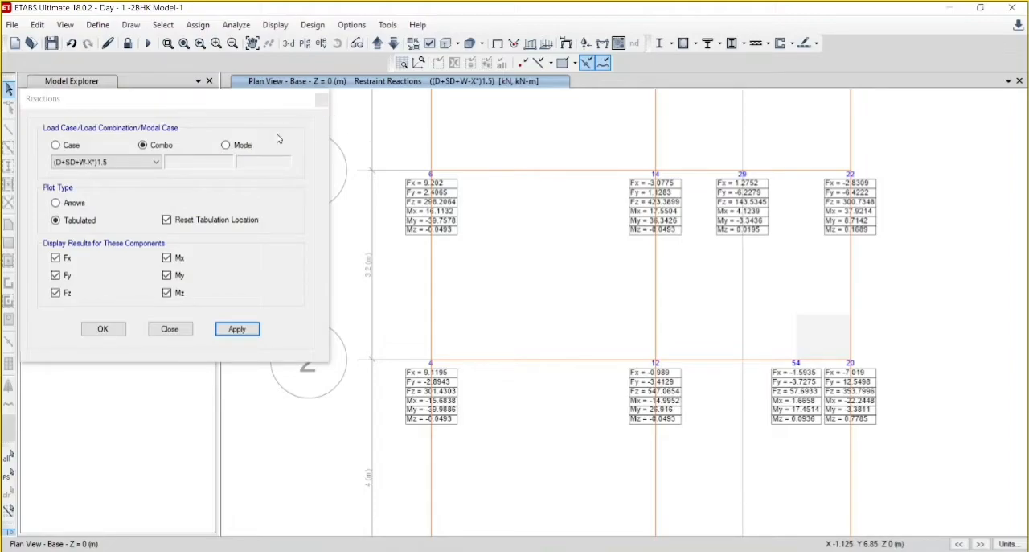
left_click(120, 328)
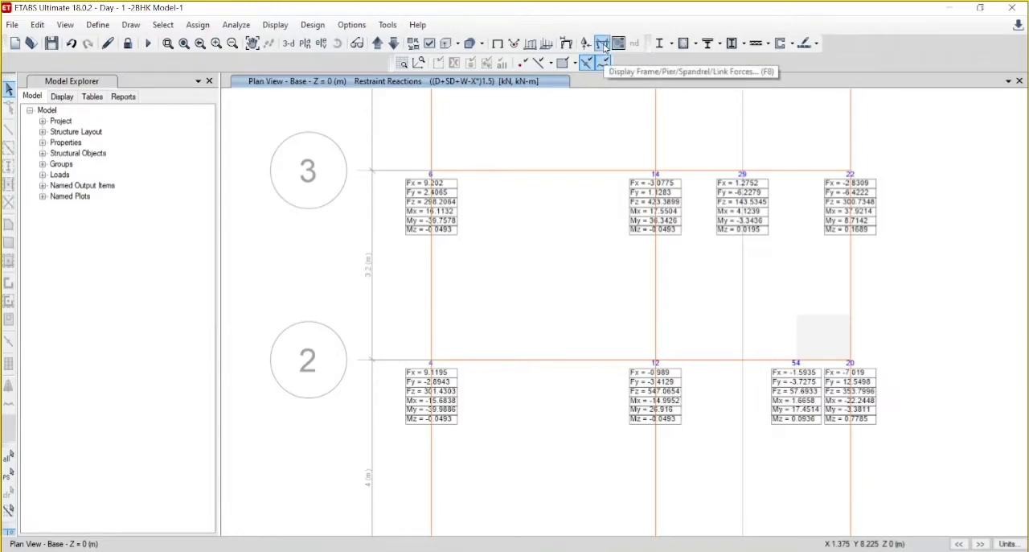
- Display the frames' Moment 3-3 diagram in the 3-D view for the Earthquake -X load case at step number 1
left_click(291, 44)
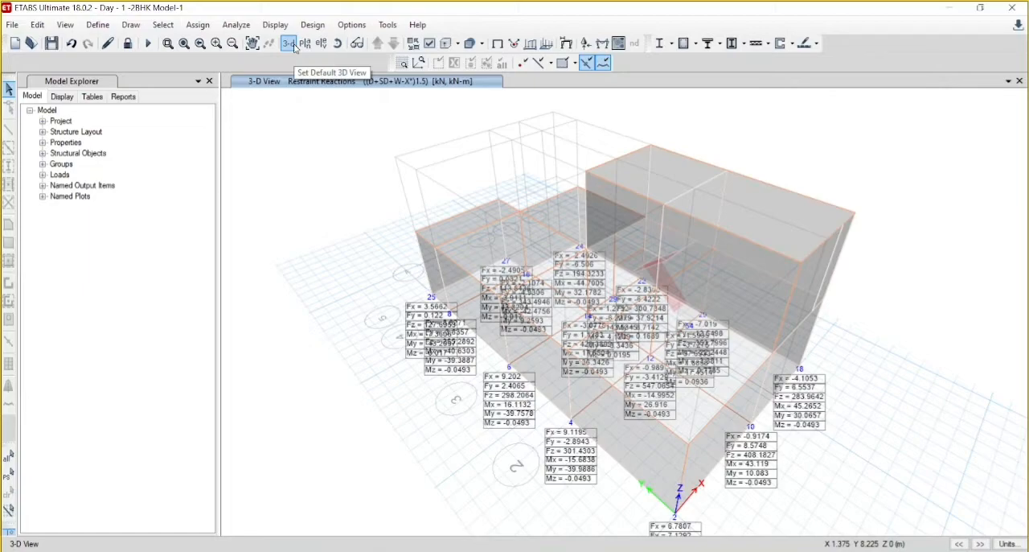
left_click(601, 45)
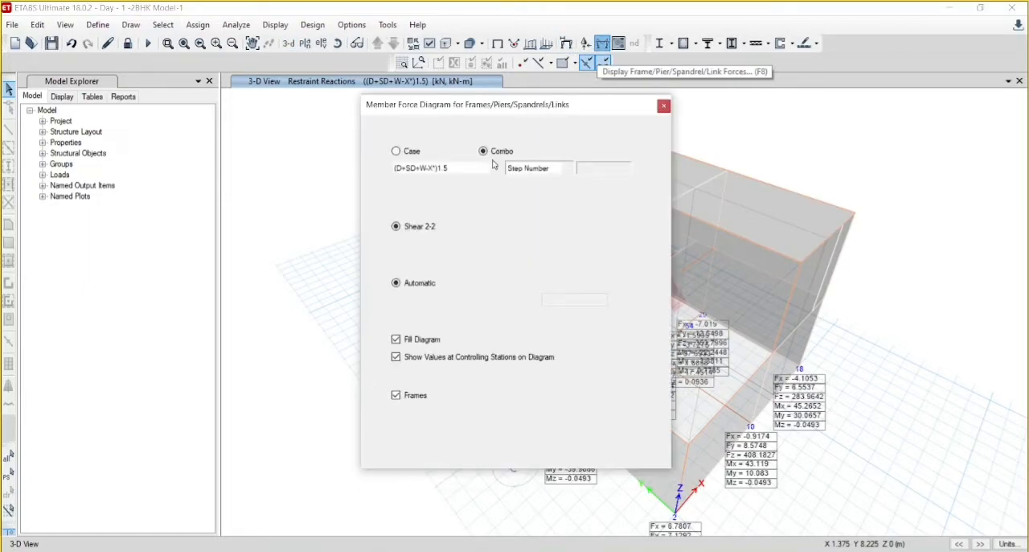
left_click(397, 152)
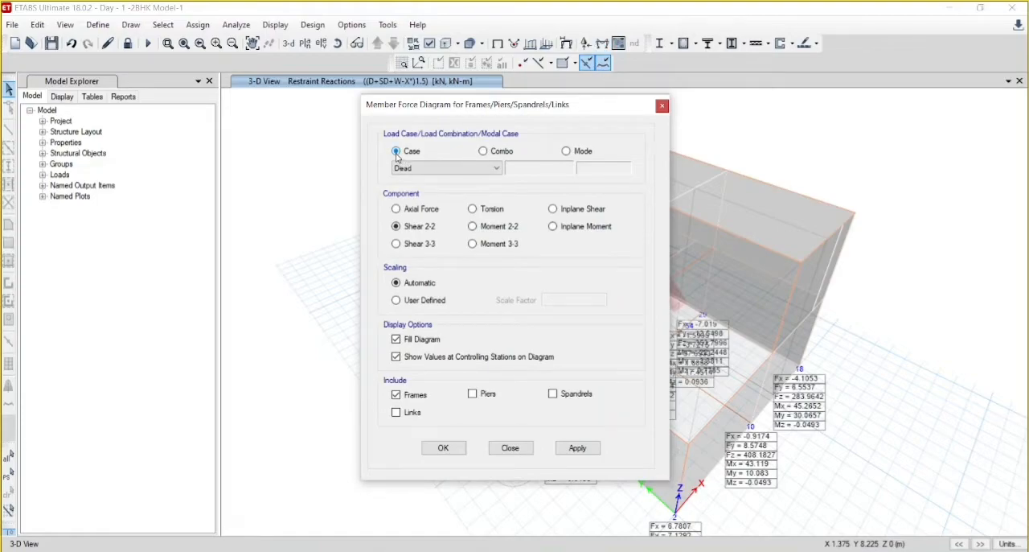
left_click(430, 169)
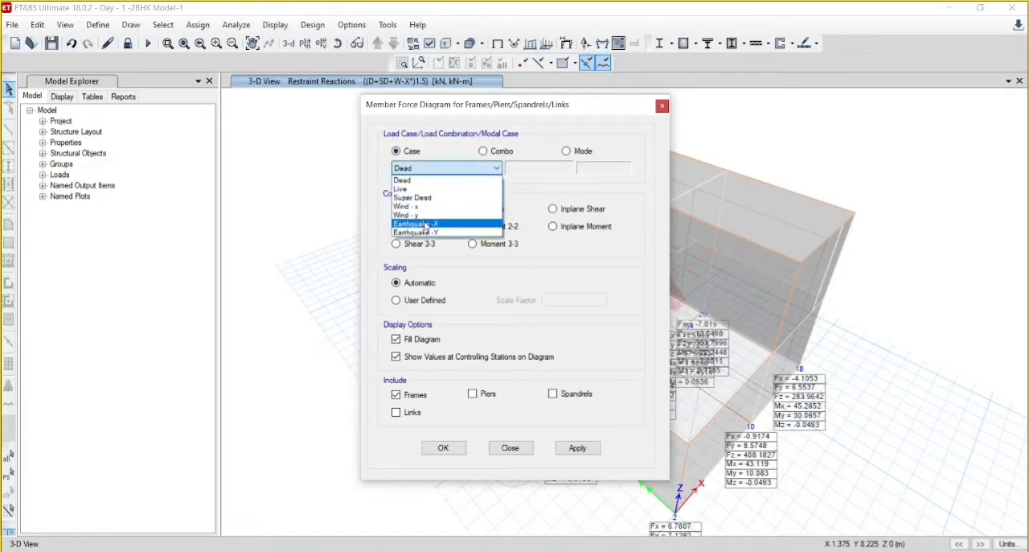
left_click(425, 224)
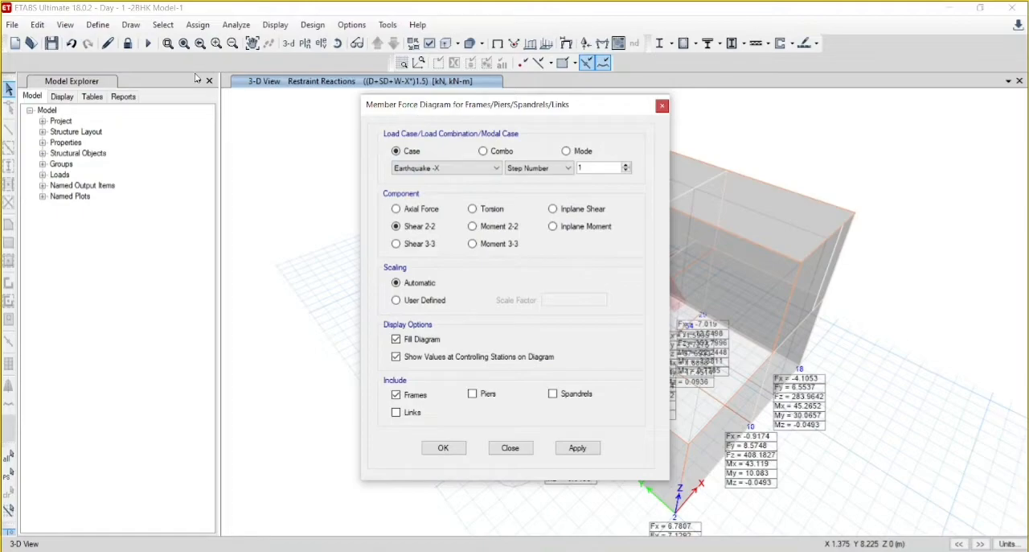
left_click_drag(447, 113, 168, 73)
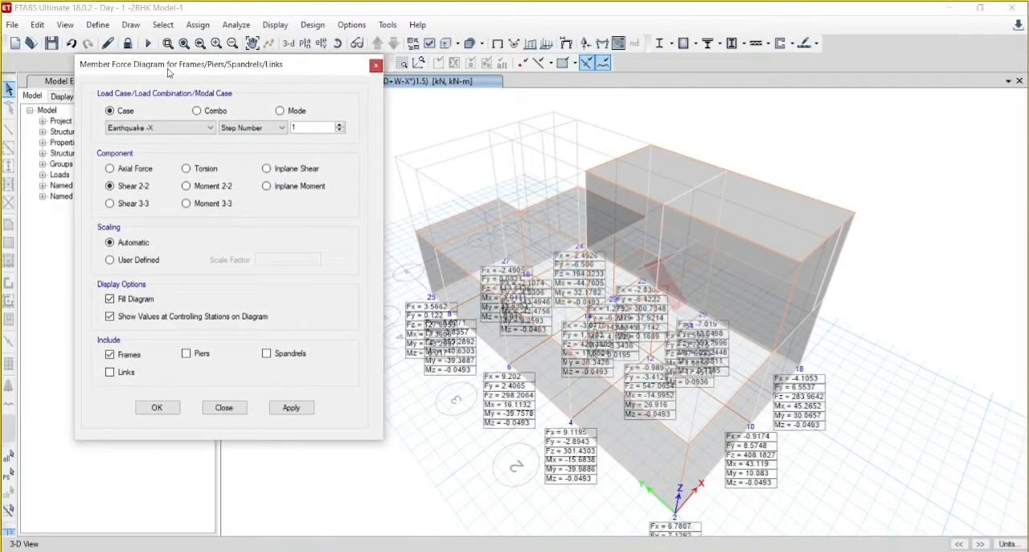
left_click(186, 204)
left_click(293, 407)
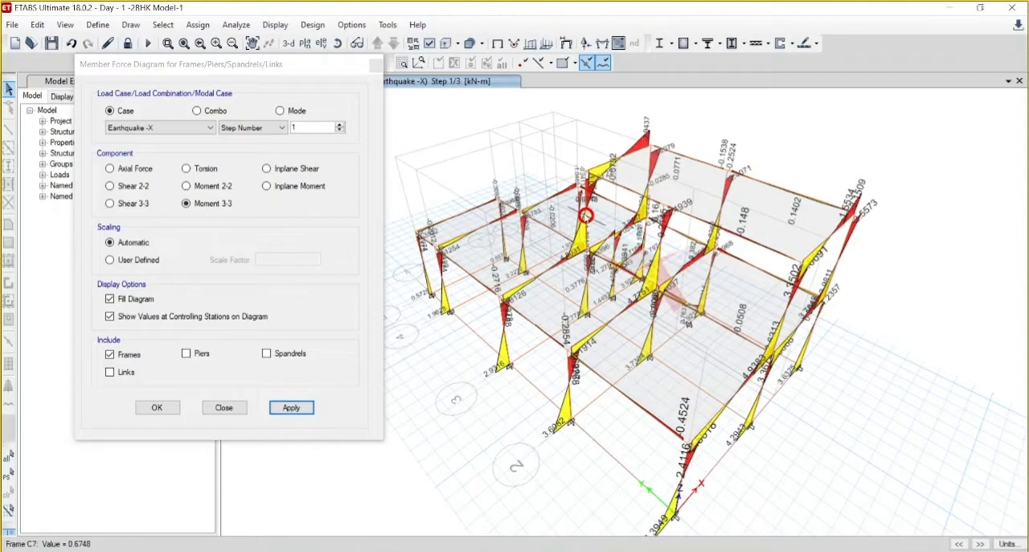
mouse_move(680, 439)
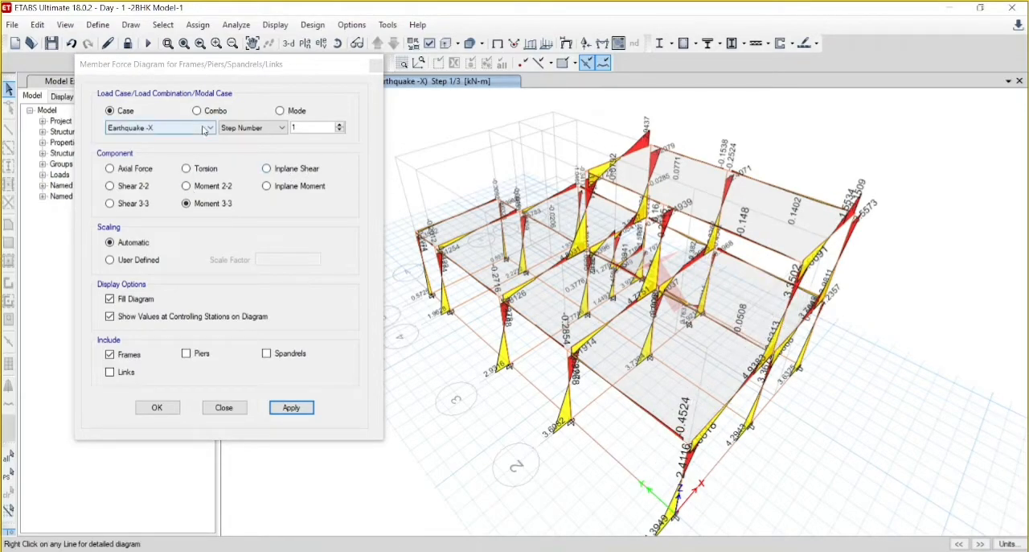
- Display the frames' Moment 3-3 diagram for the Earthquake -Y load case at step number 1
left_click(189, 130)
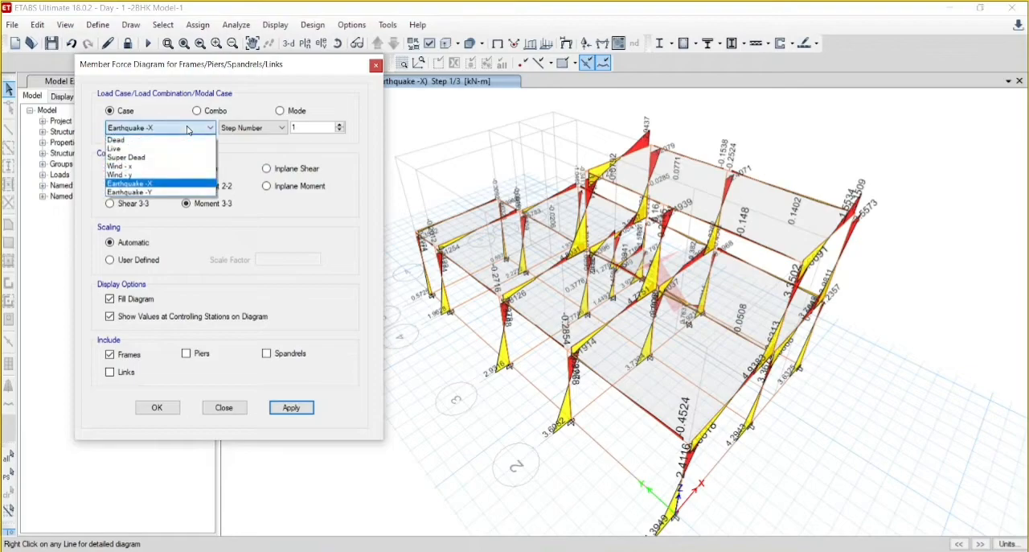
left_click(156, 193)
left_click(297, 410)
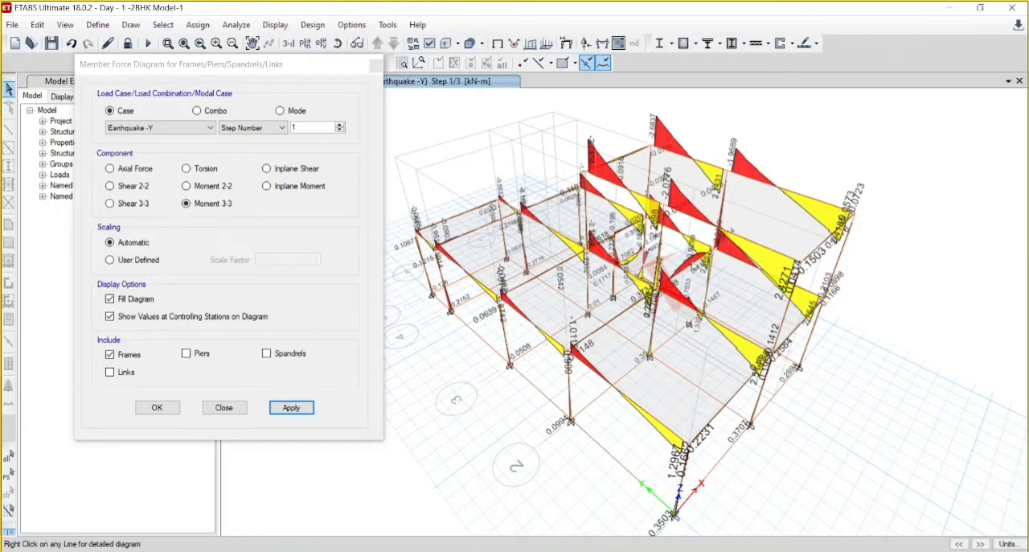
- Display the frames' Moment 3-3 diagram for the Wind - x load case
left_click(151, 128)
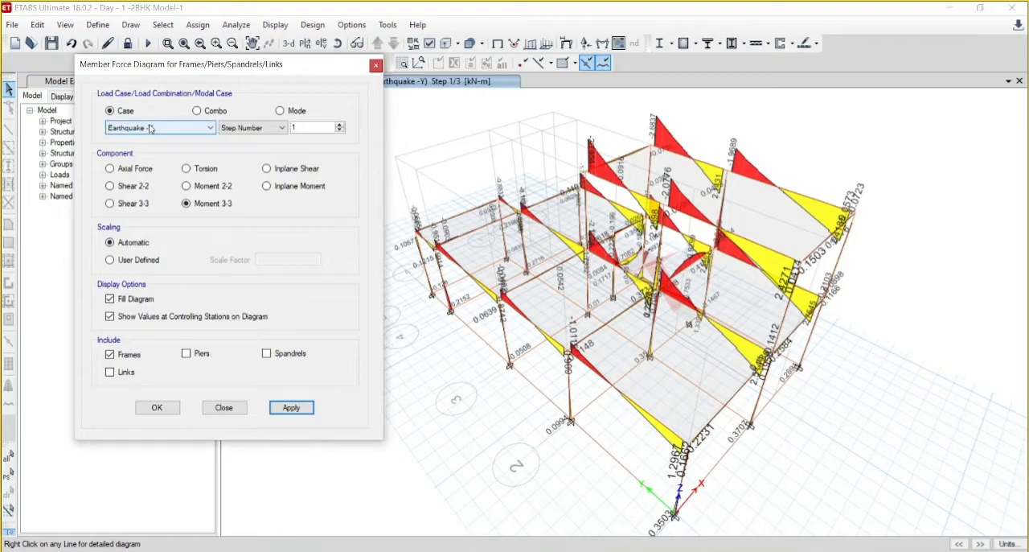
left_click(150, 129)
left_click(143, 165)
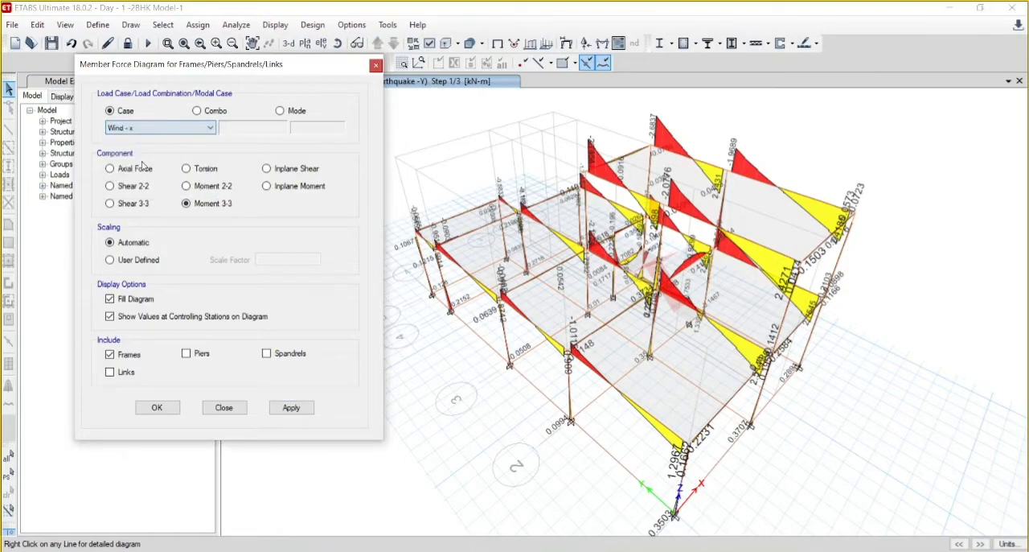
left_click(291, 407)
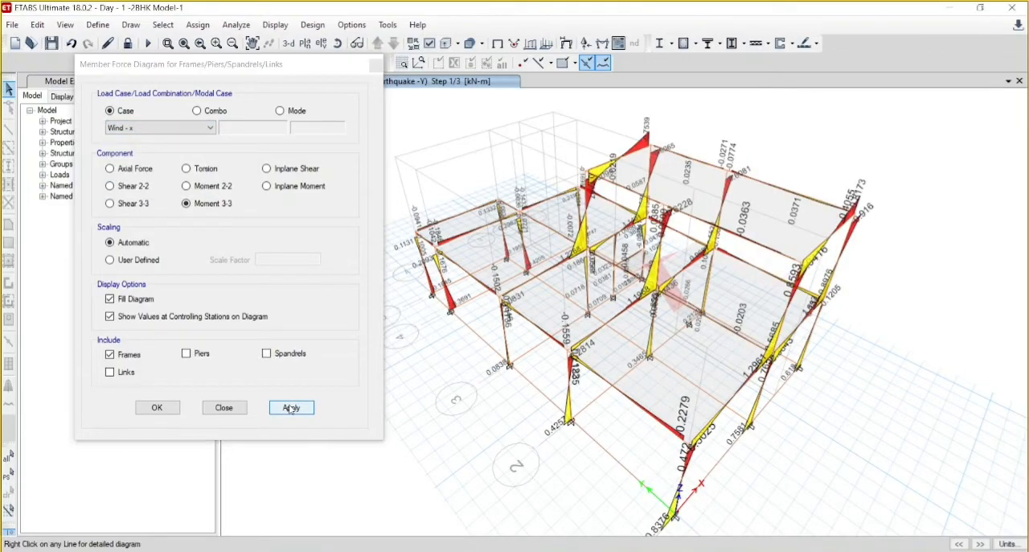
- Display the frames' Shear 2-2 diagrams for the Wind - x load case and the Earthquake -X load case at step number 1
left_click(110, 186)
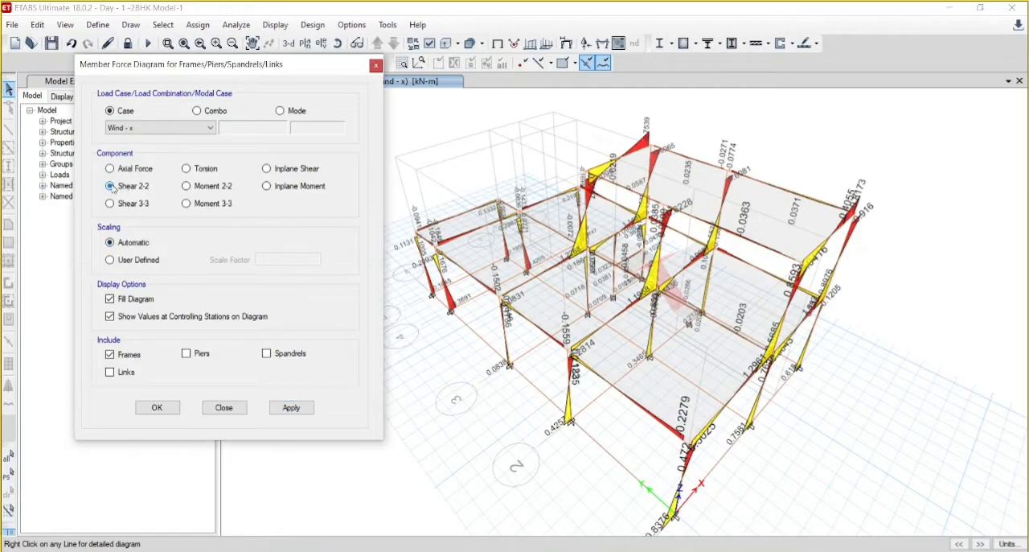
left_click(290, 408)
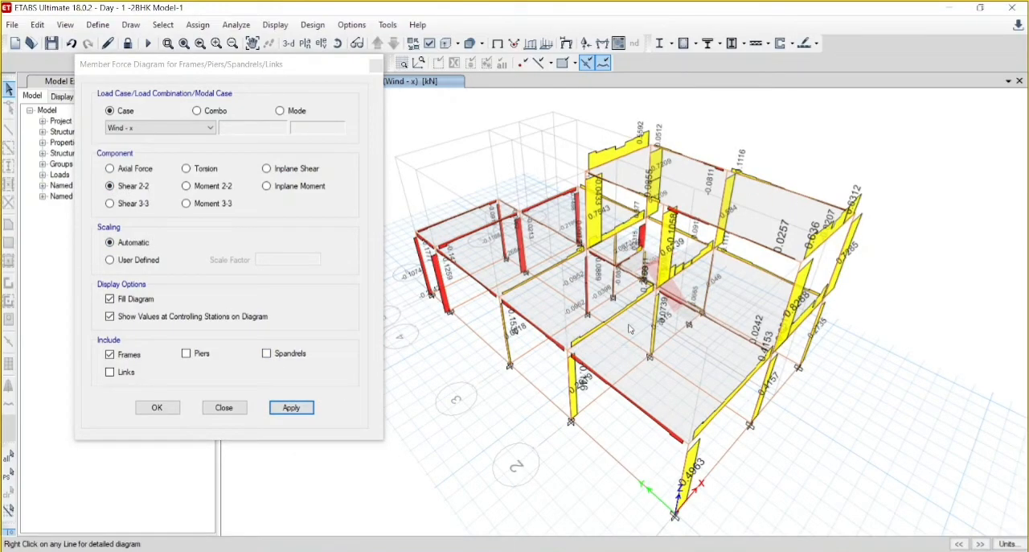
left_click(156, 129)
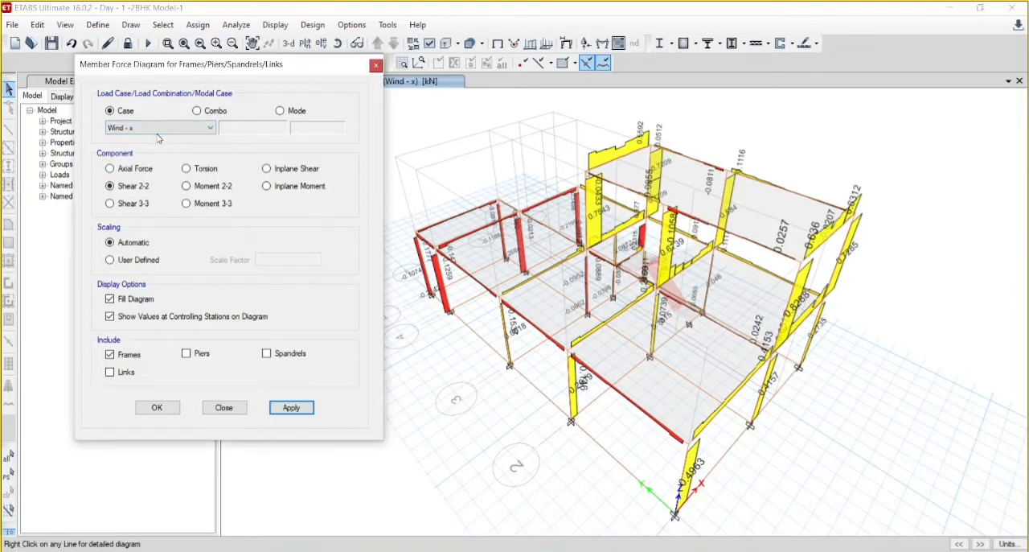
left_click(157, 128)
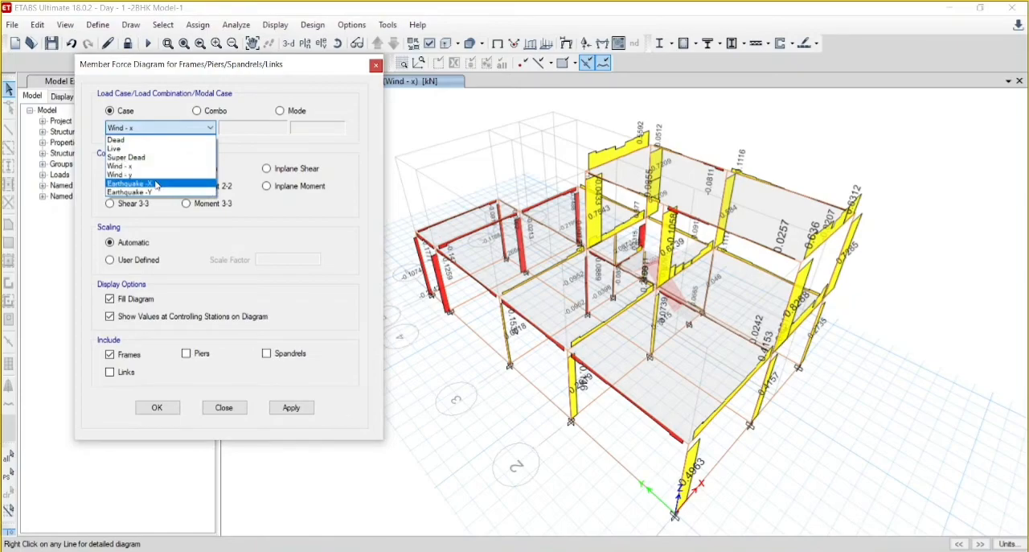
left_click(158, 182)
left_click(305, 412)
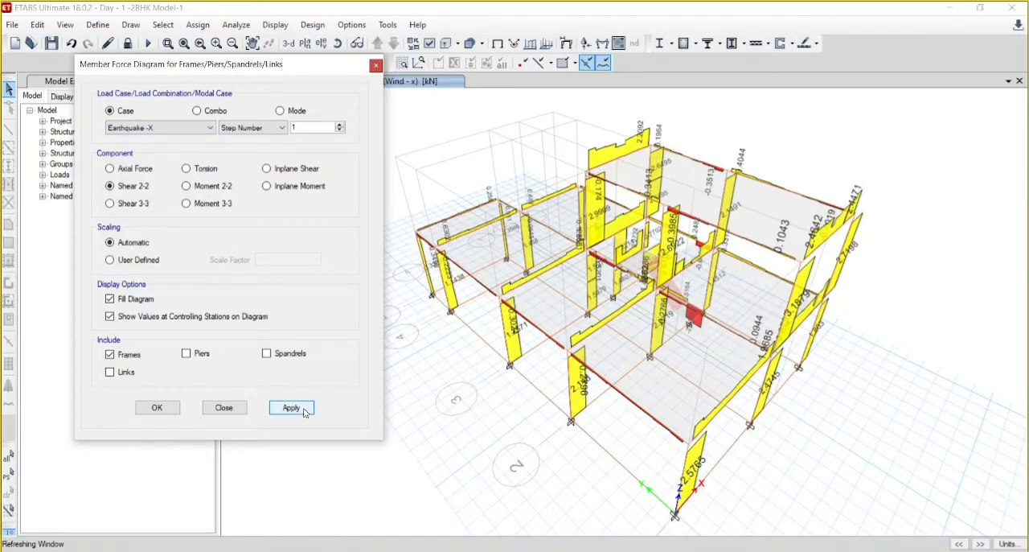
- Display the frames' Shear 2-2 diagram for the Modal case at mode number 1 and close the member force settings
left_click(280, 112)
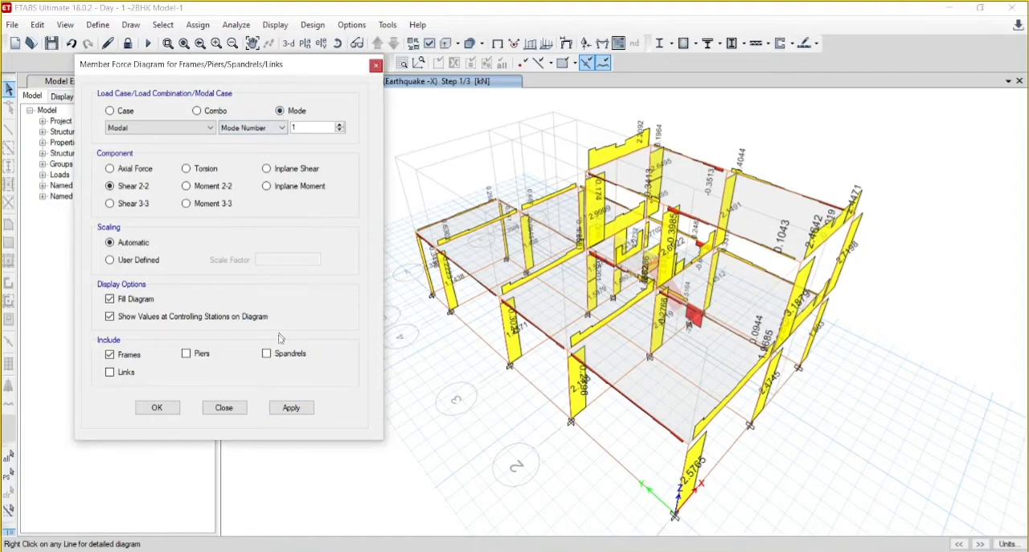
left_click(291, 408)
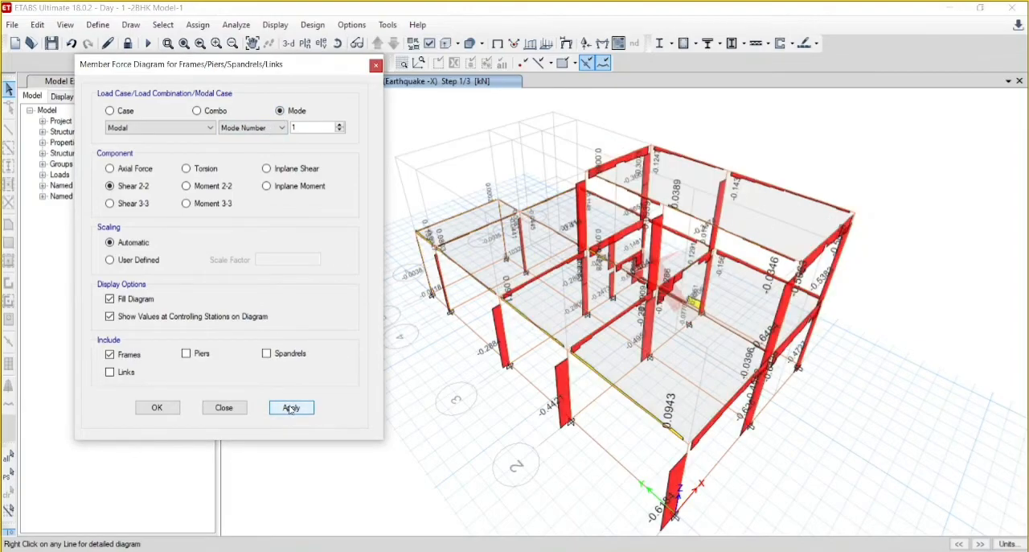
left_click(375, 67)
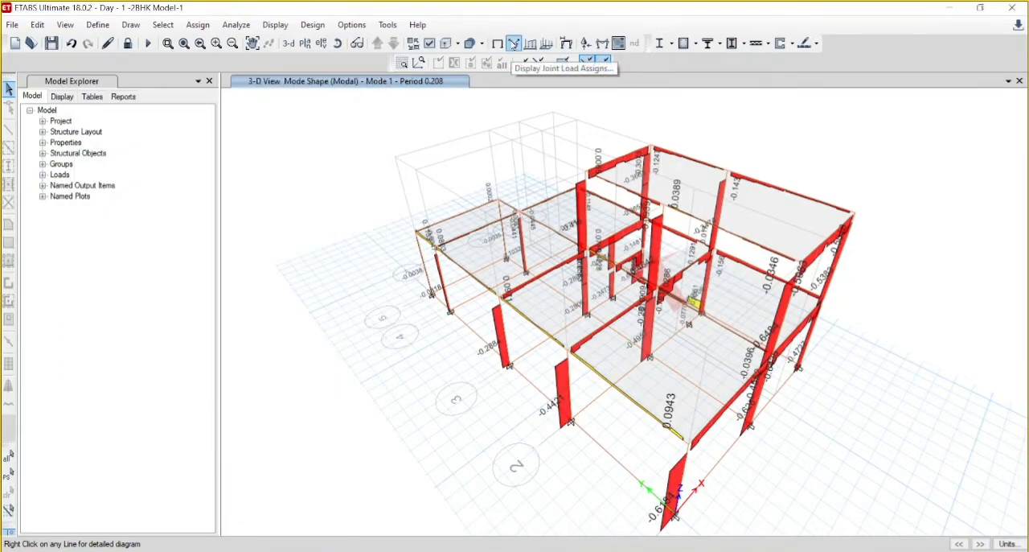
- Display the building's modal deformed shapes in the 3-D view for mode numbers 1, 2 and 3
left_click(566, 43)
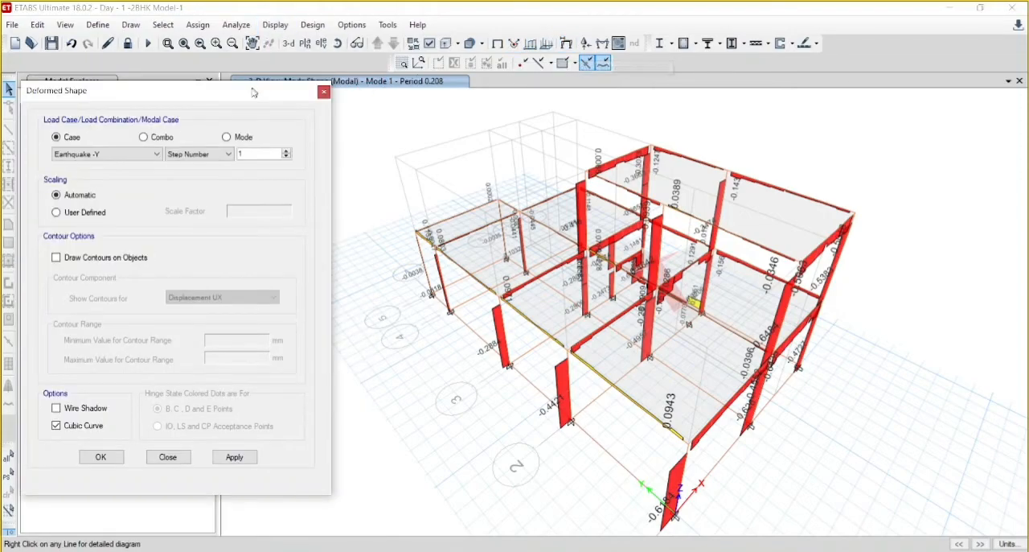
left_click(226, 136)
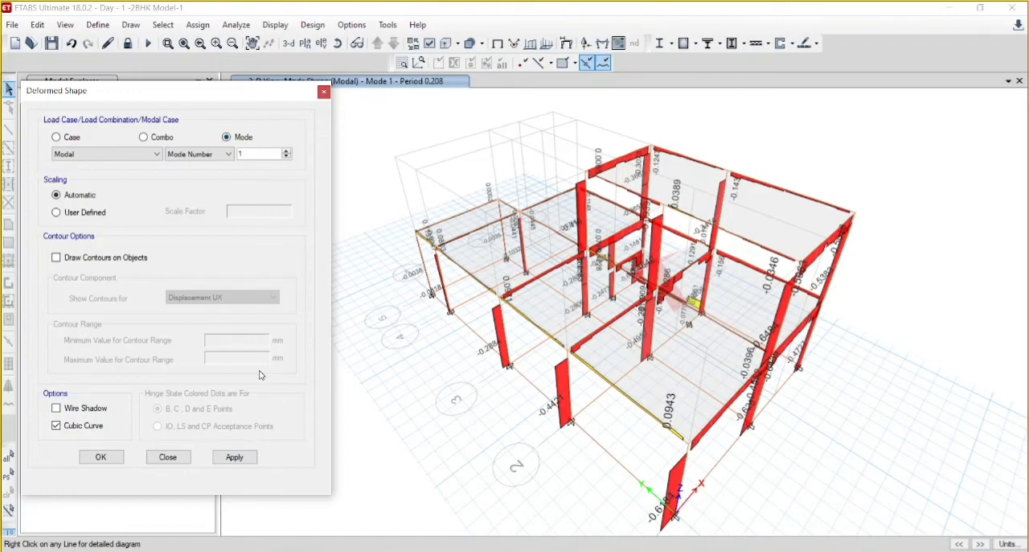
left_click(233, 459)
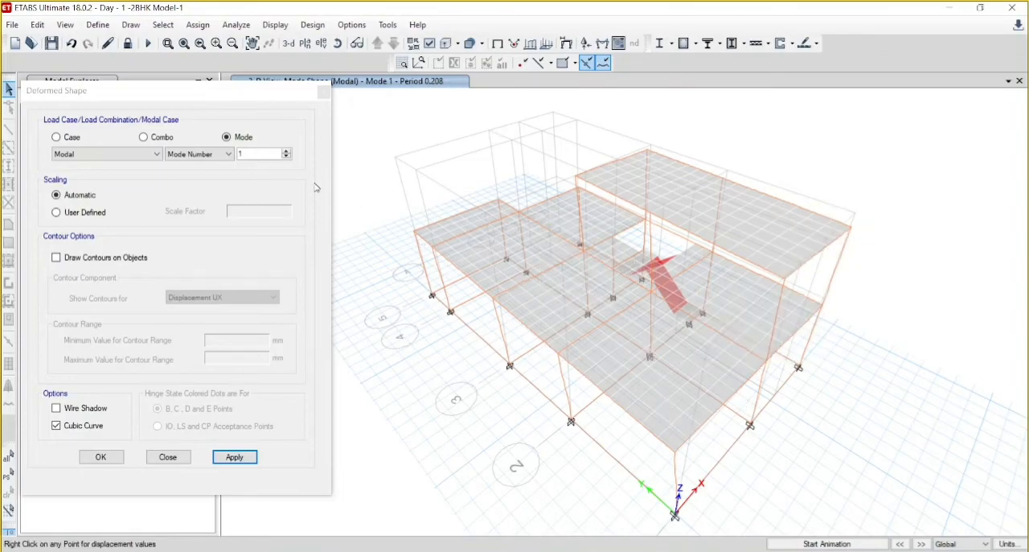
left_click_drag(251, 92, 246, 125)
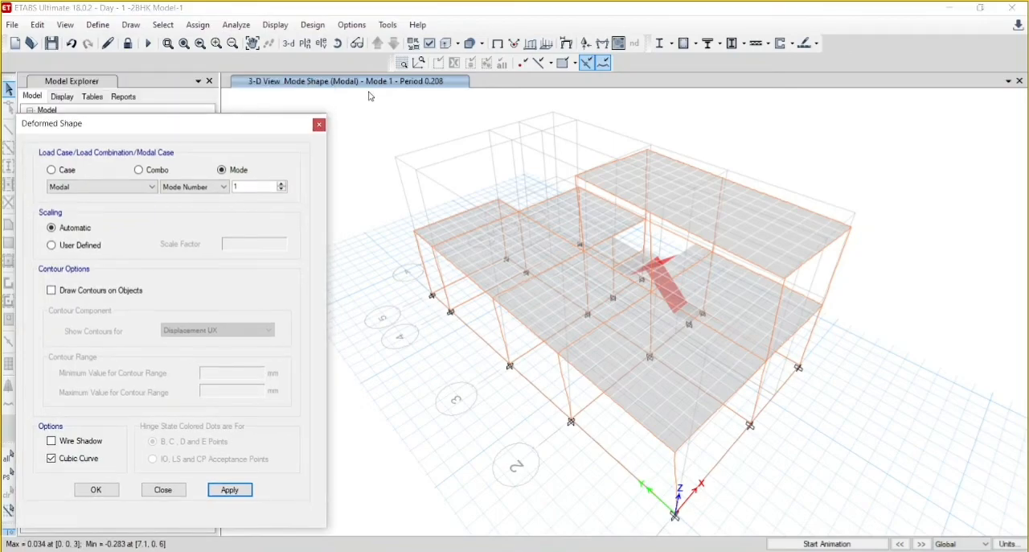
left_click(921, 544)
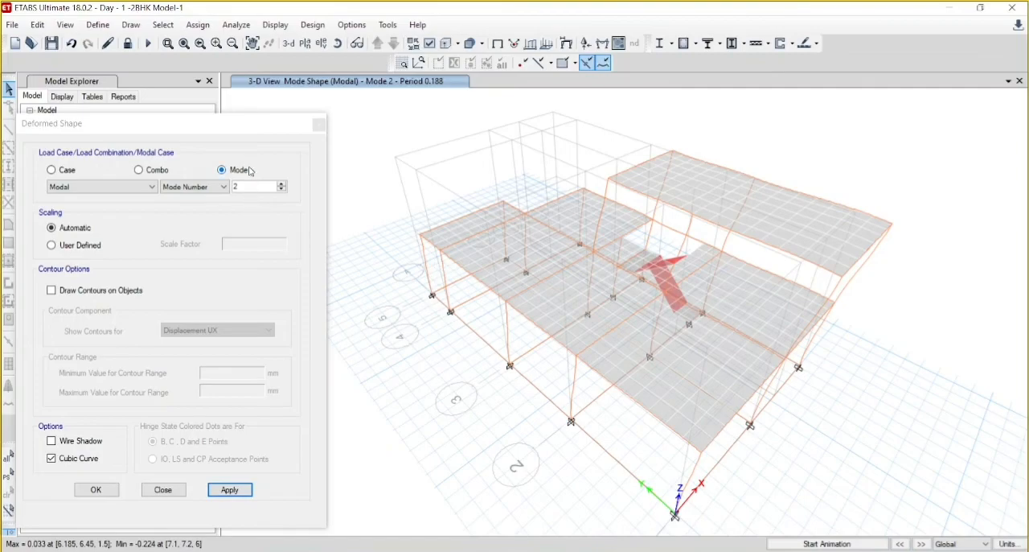
left_click(921, 545)
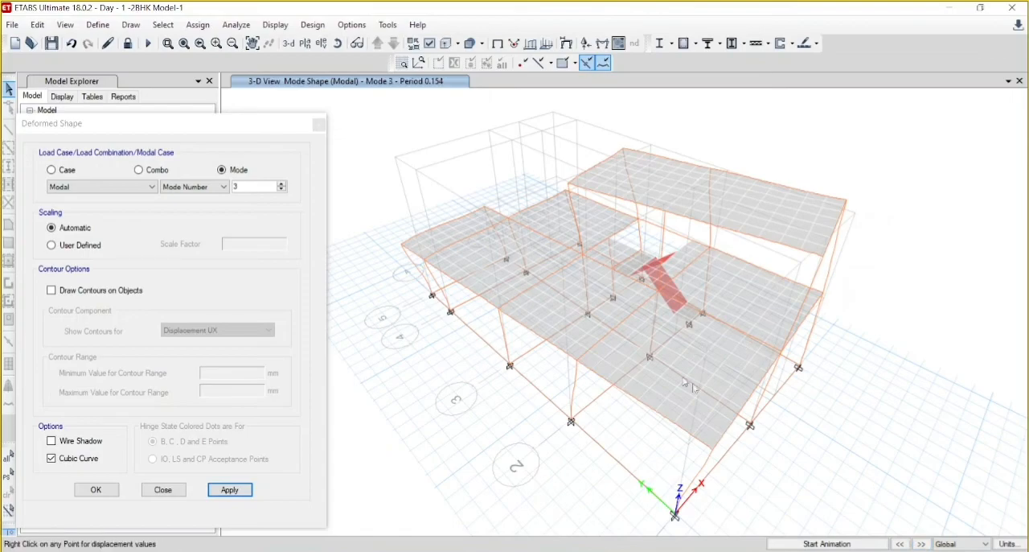
- Step the 3-D mode shape display forward from mode 3 through mode 4 and the higher modes, back around to mode 1
mouse_move(613, 293)
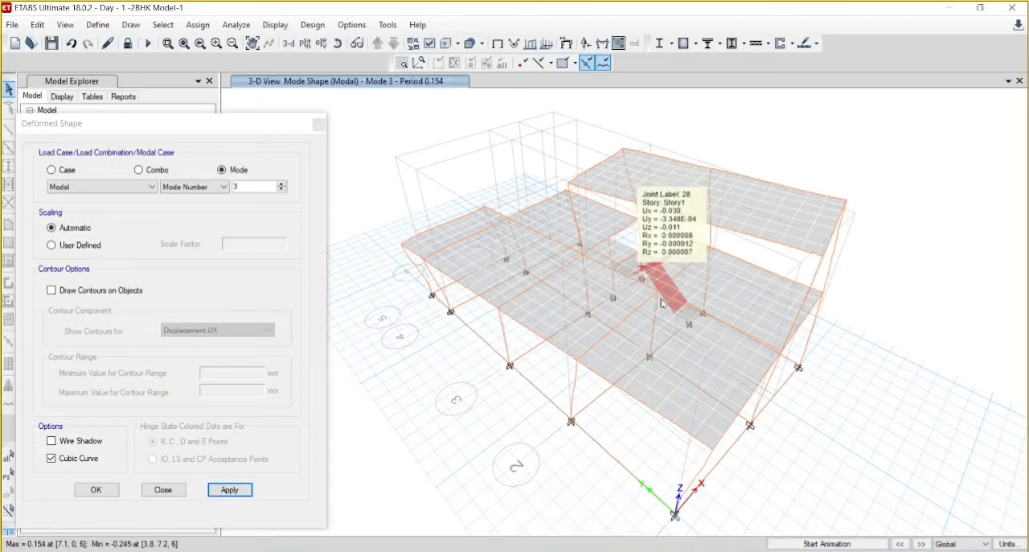
mouse_move(677, 319)
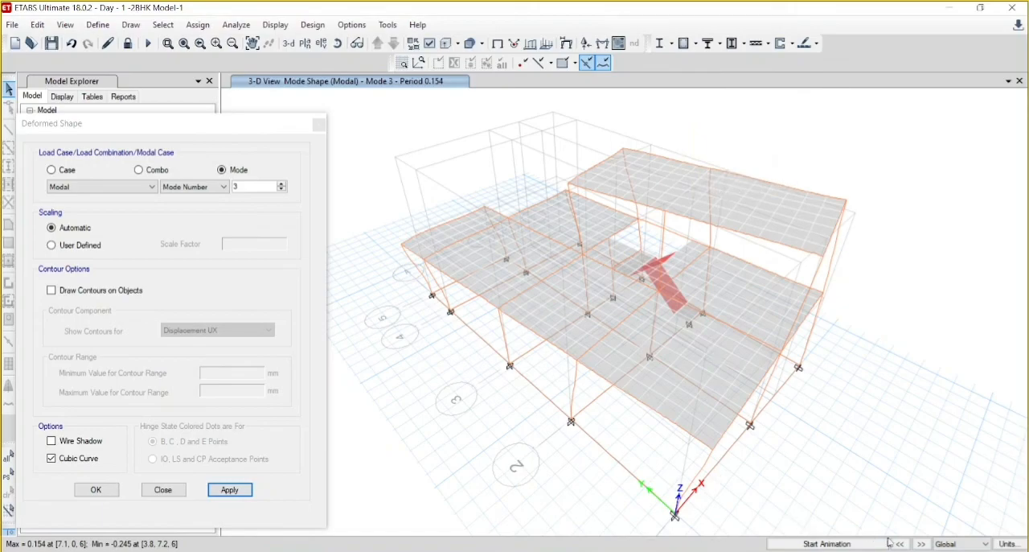
left_click(922, 545)
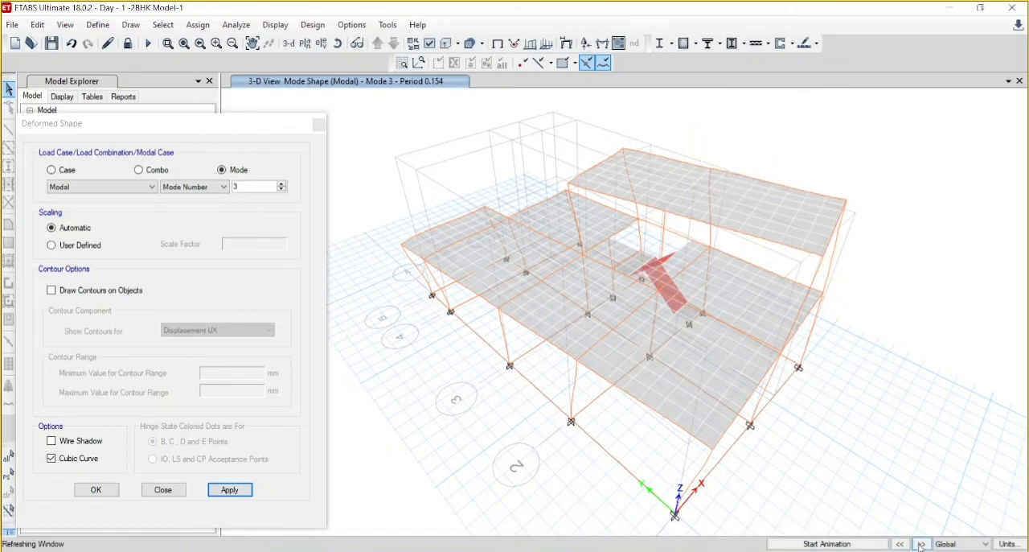
left_click(922, 545)
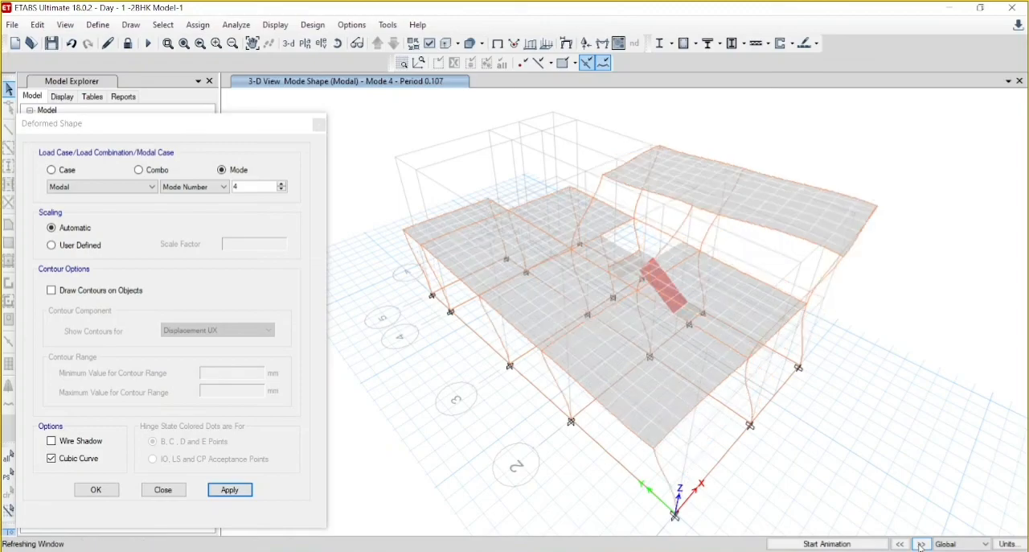
left_click(921, 544)
left_click(921, 544)
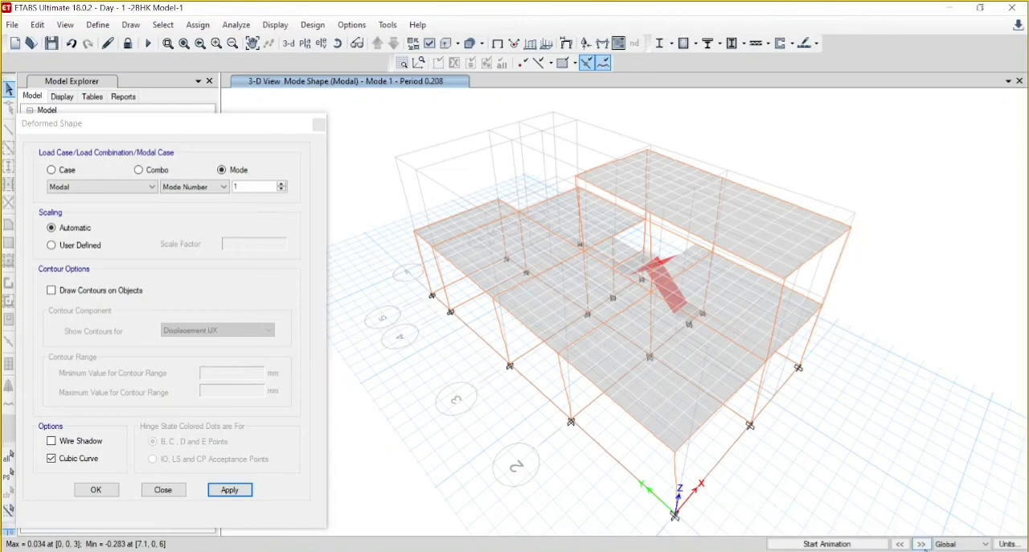
- Advance the 3-D mode shape display through modes 2 and 3 and close the deformed shape settings
left_click(922, 544)
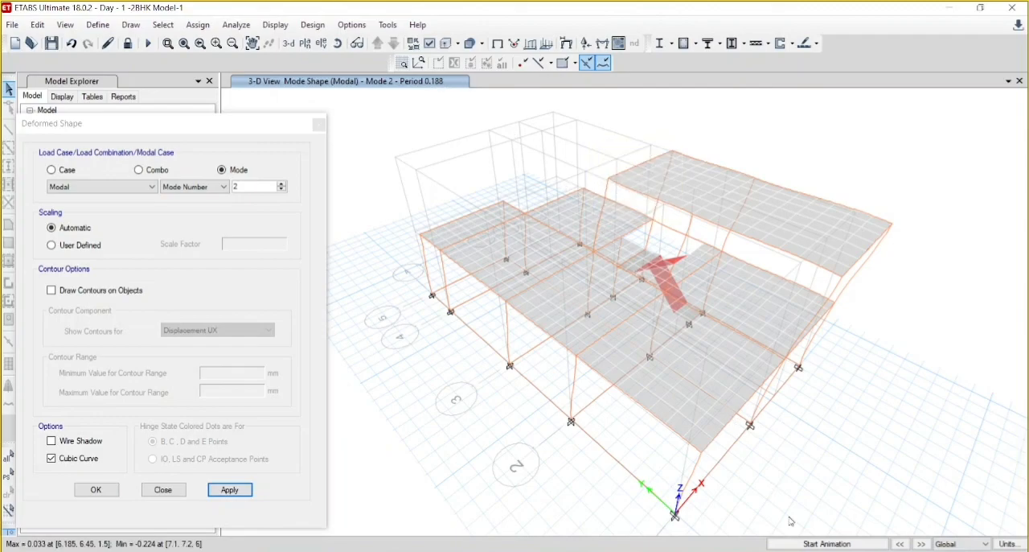
left_click(922, 544)
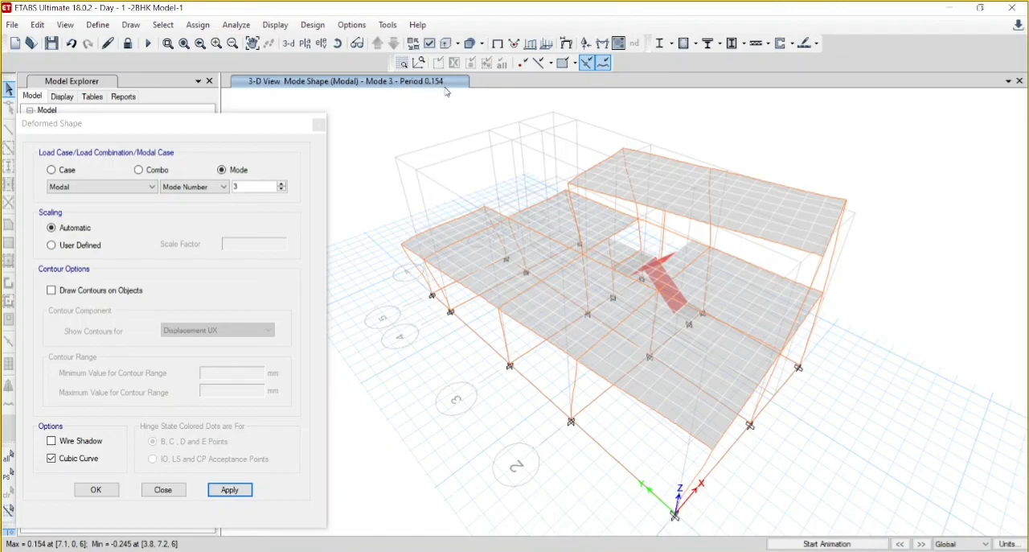
mouse_move(409, 251)
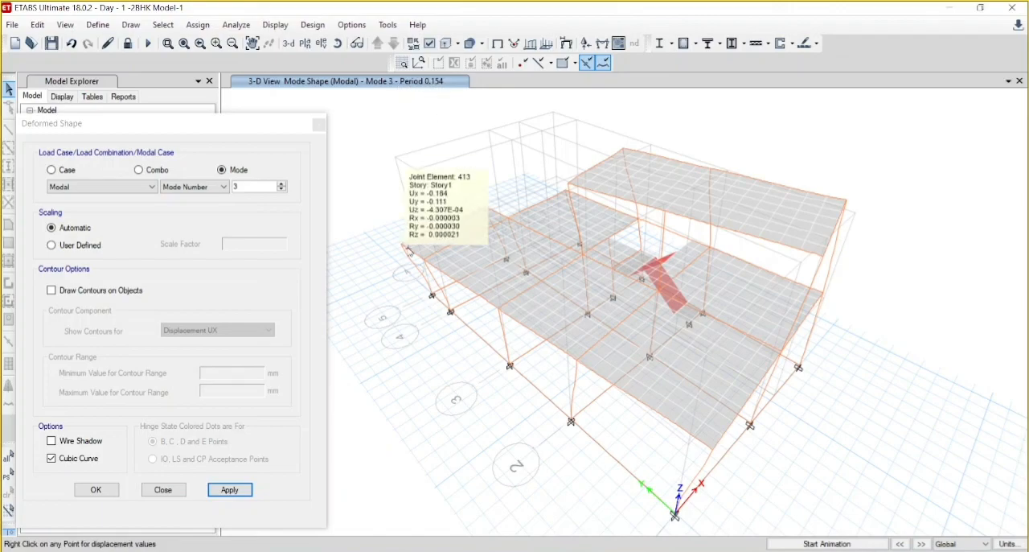
left_click(321, 126)
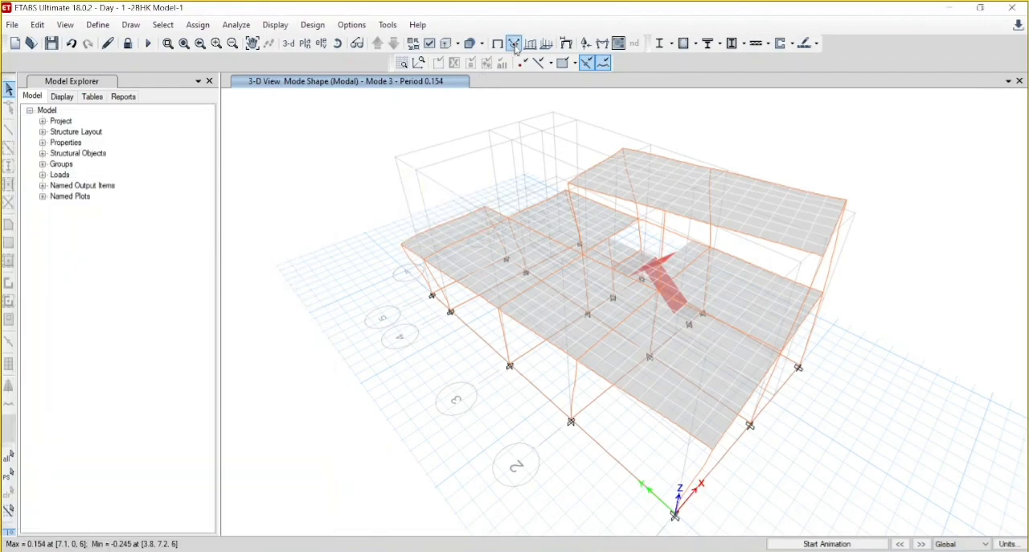